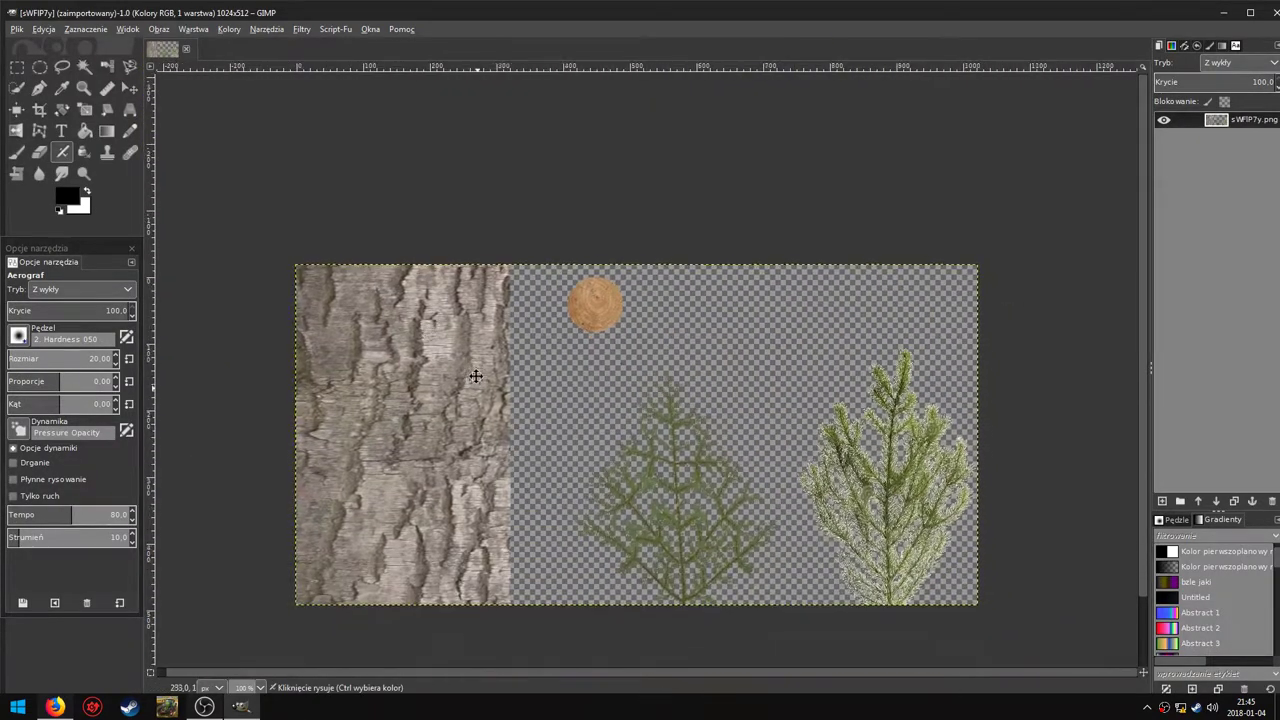
# Nudge the view of the bark and pine-branch texture sheet, then open GIMP's View menu.
pyautogui.moveTo(476, 376); pyautogui.dragTo(465, 358, button='middle')
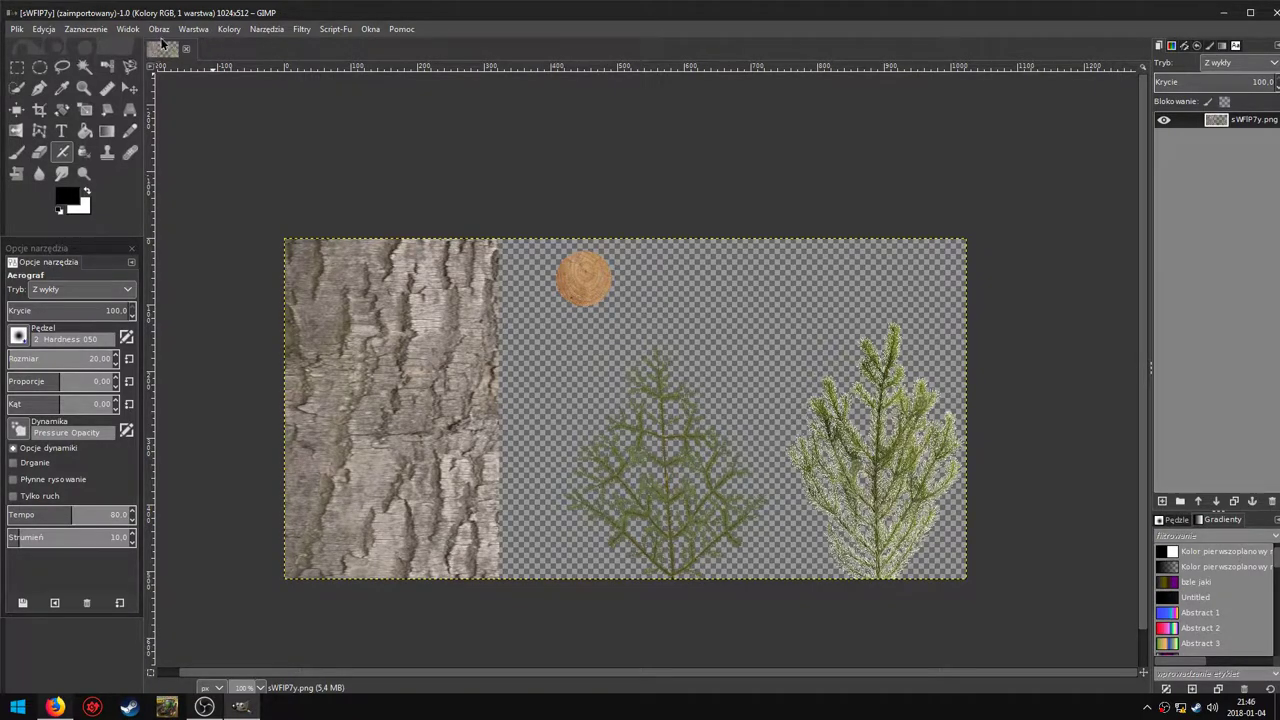
pyautogui.click(158, 30)
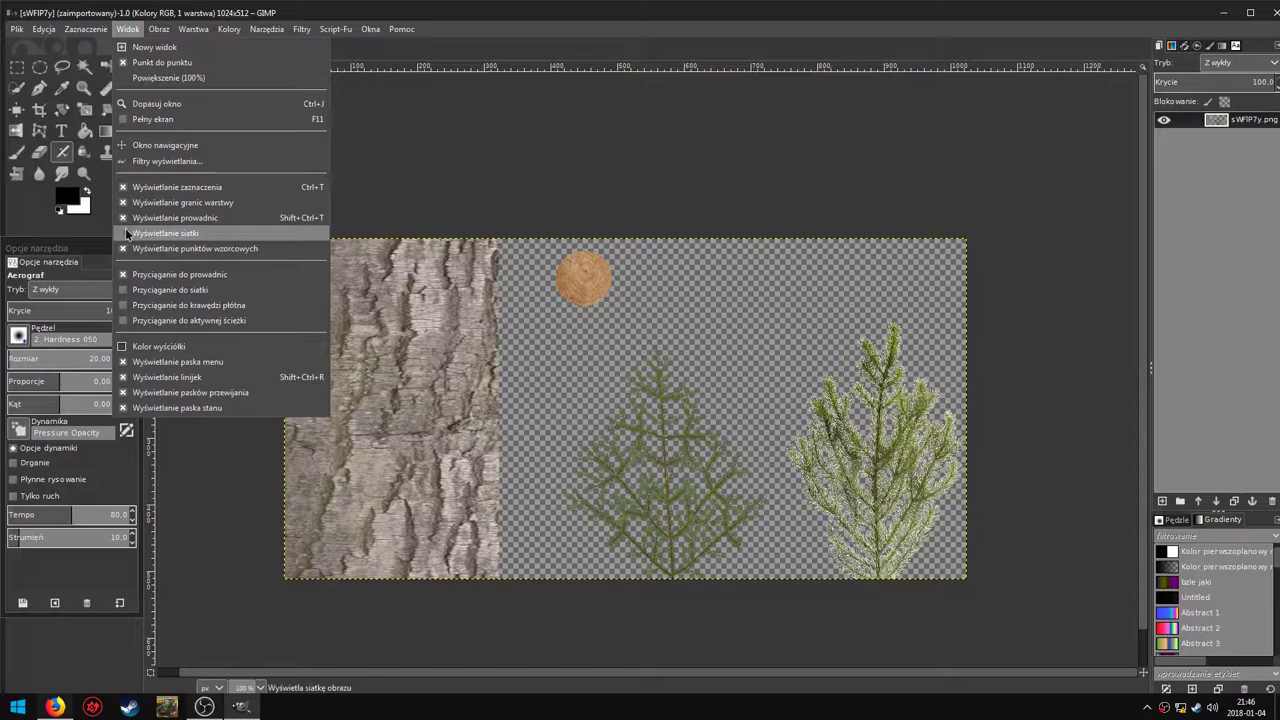
# Show the grid and set its spacing to 102 px wide and 51 px tall.
pyautogui.click(127, 234)
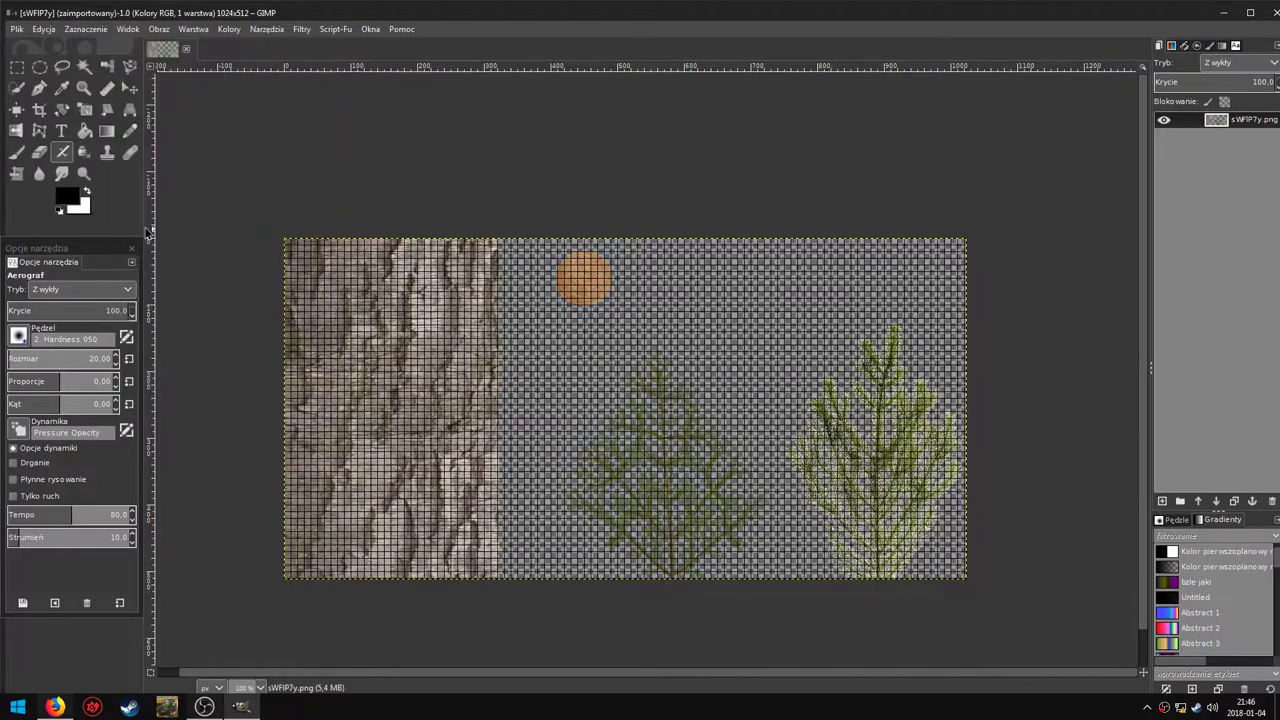
pyautogui.click(165, 31)
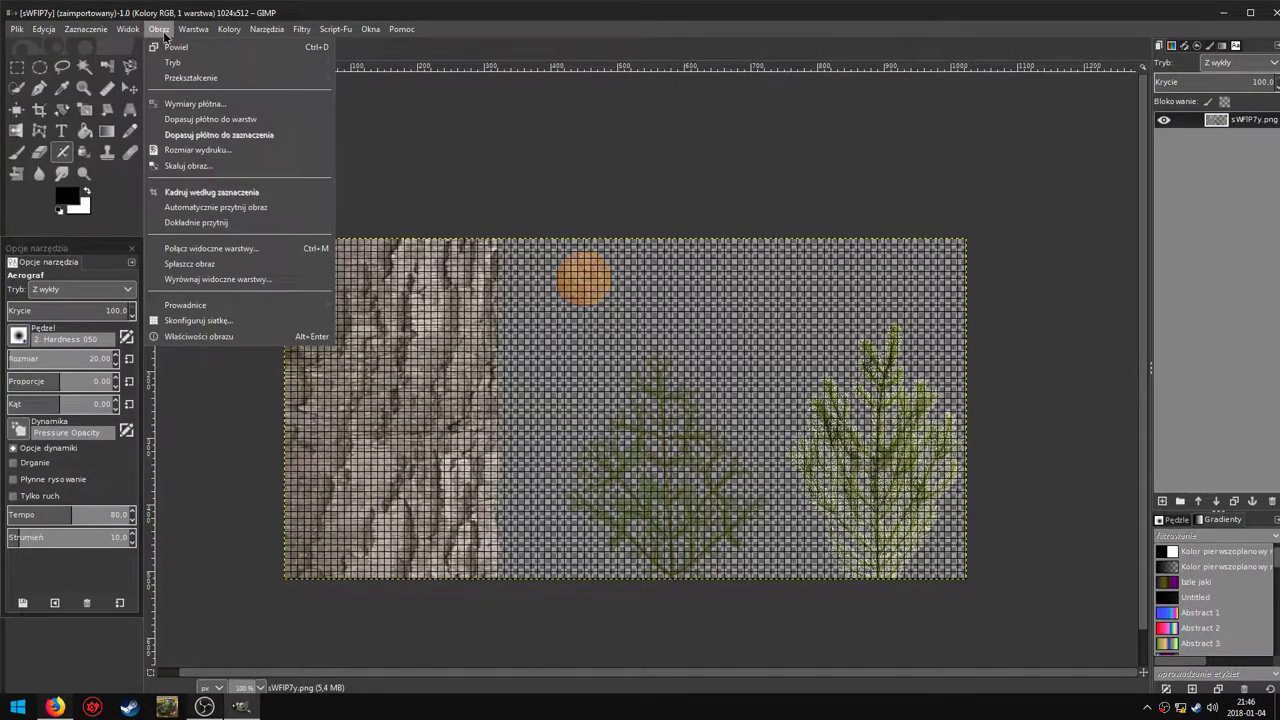
pyautogui.click(202, 323)
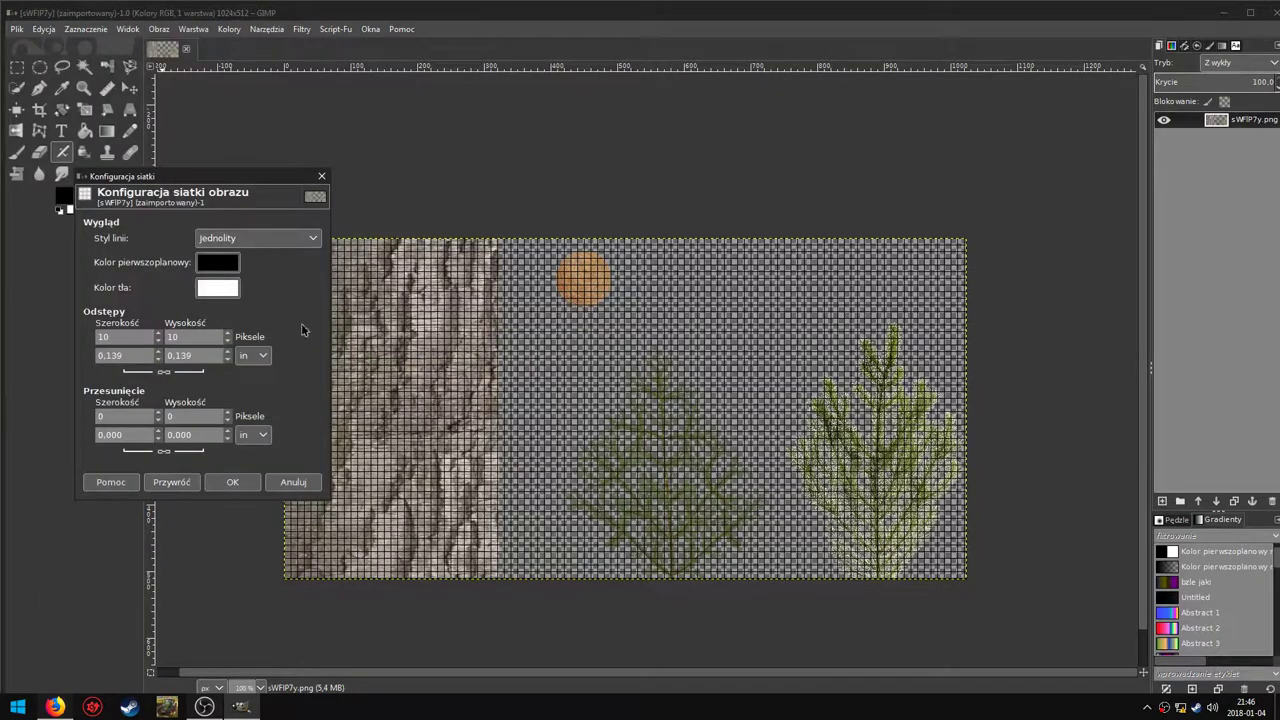
pyautogui.moveTo(184, 177); pyautogui.dragTo(339, 182)
pyautogui.write('2')
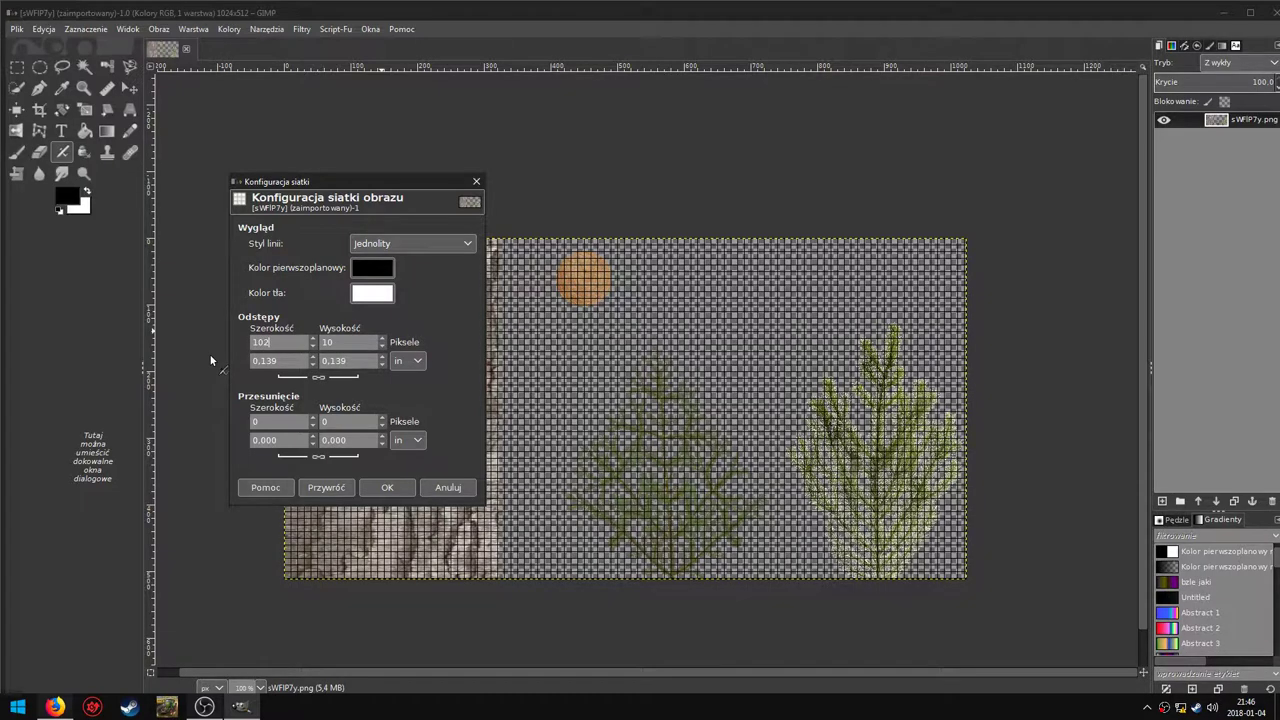
pyautogui.press('Tab')
pyautogui.write('51')
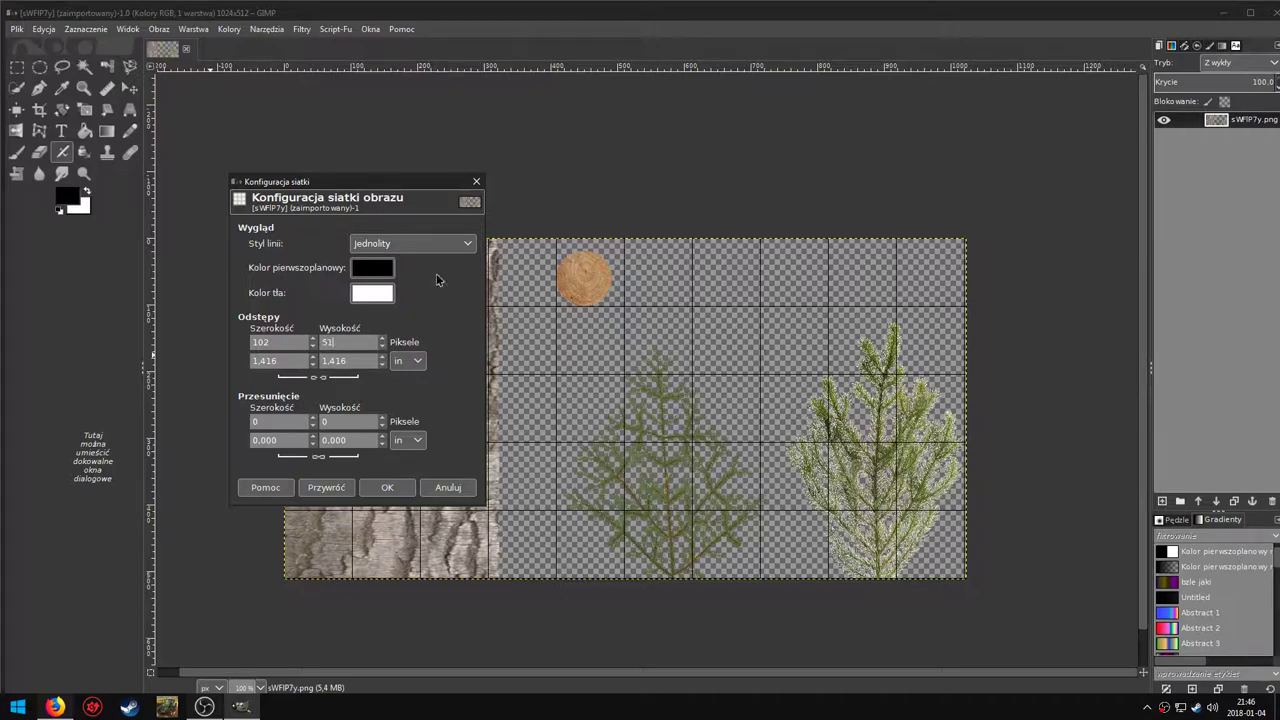
# Close the grid settings and zoom in on the round wood-slice texture.
pyautogui.click(388, 488)
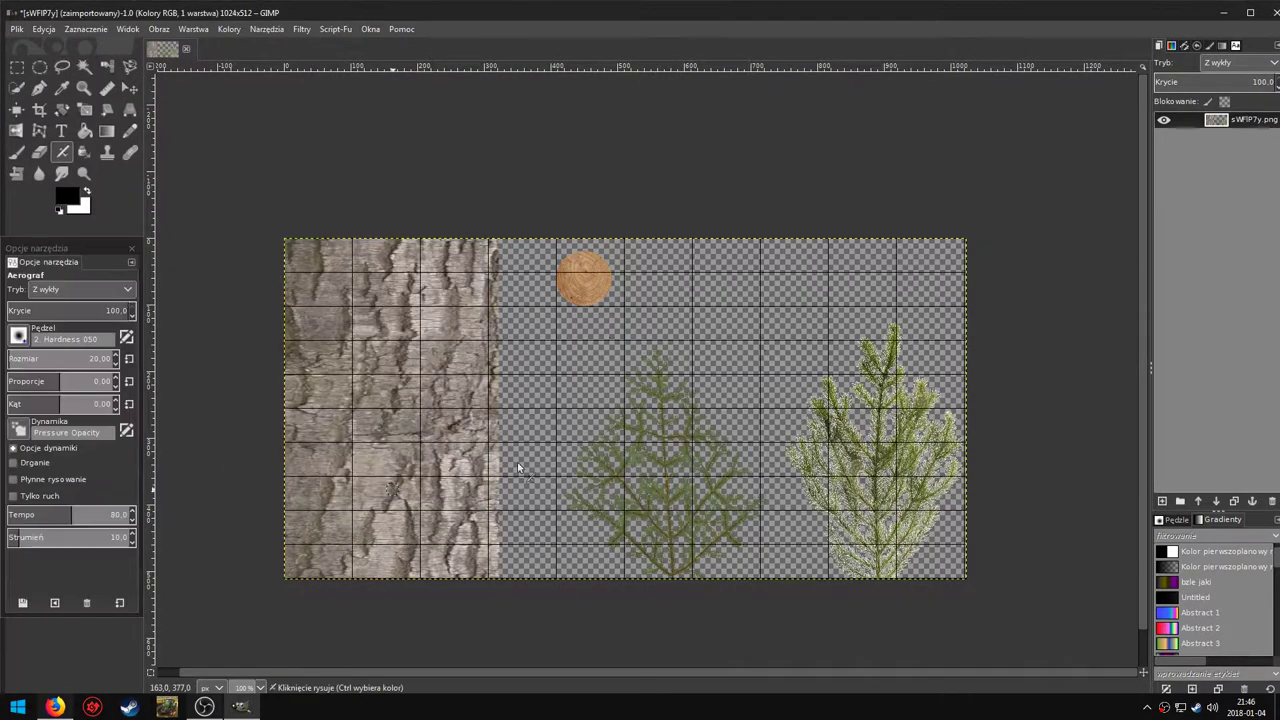
pyautogui.keyDown('ctrl'); pyautogui.scroll(3, 556, 328); pyautogui.keyUp('ctrl')
pyautogui.keyDown('ctrl'); pyautogui.scroll(1, 556, 328); pyautogui.keyUp('ctrl')
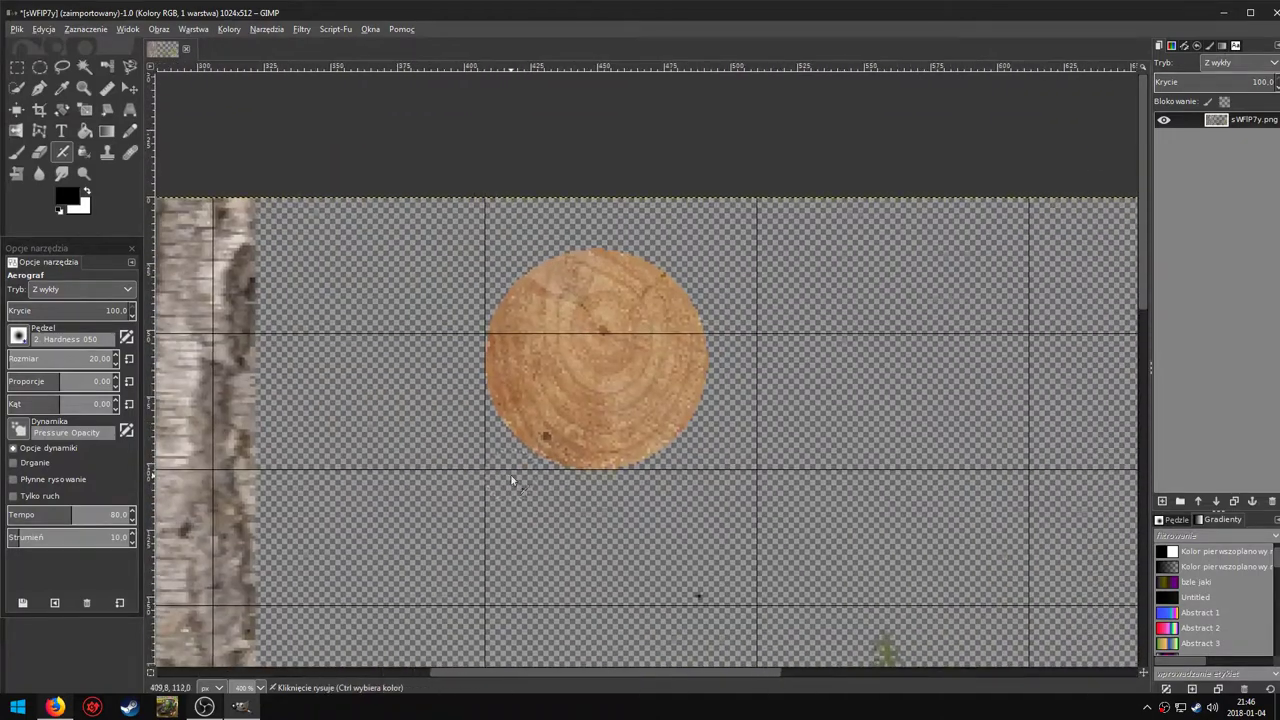
pyautogui.keyDown('ctrl'); pyautogui.scroll(-4, 700, 594); pyautogui.keyUp('ctrl')
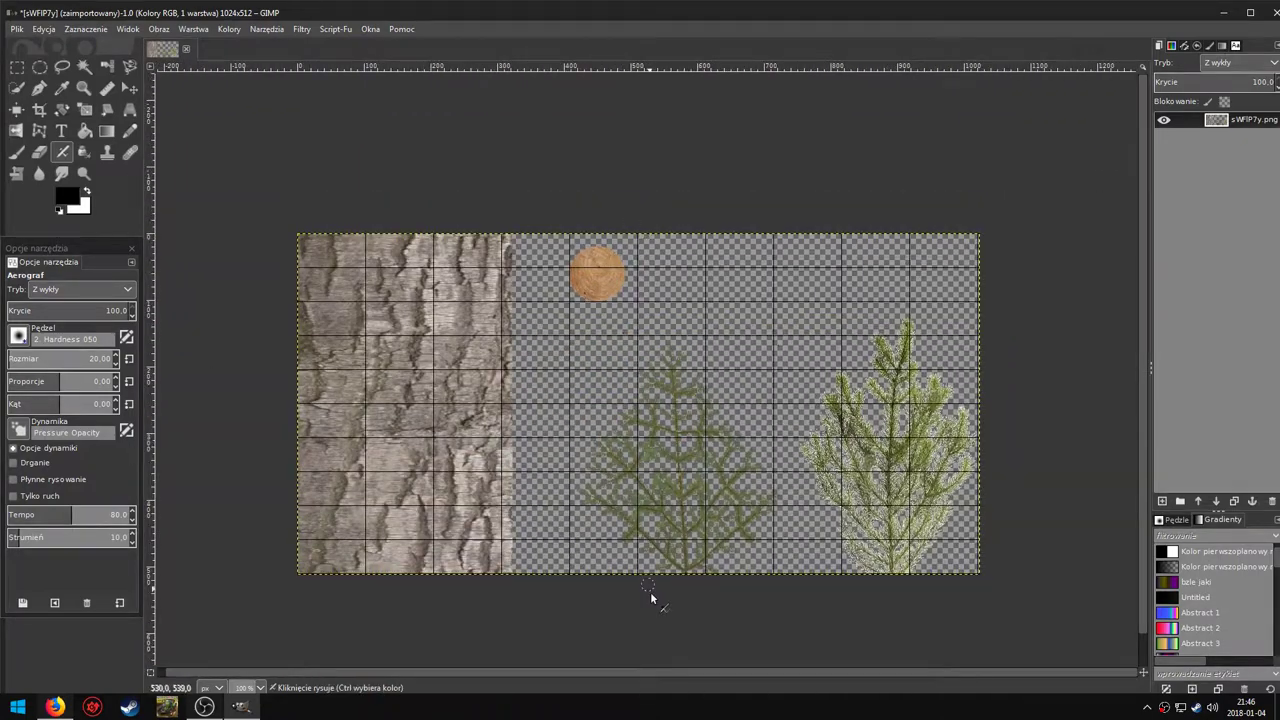
pyautogui.keyDown('ctrl'); pyautogui.scroll(1, 616, 382); pyautogui.keyUp('ctrl')
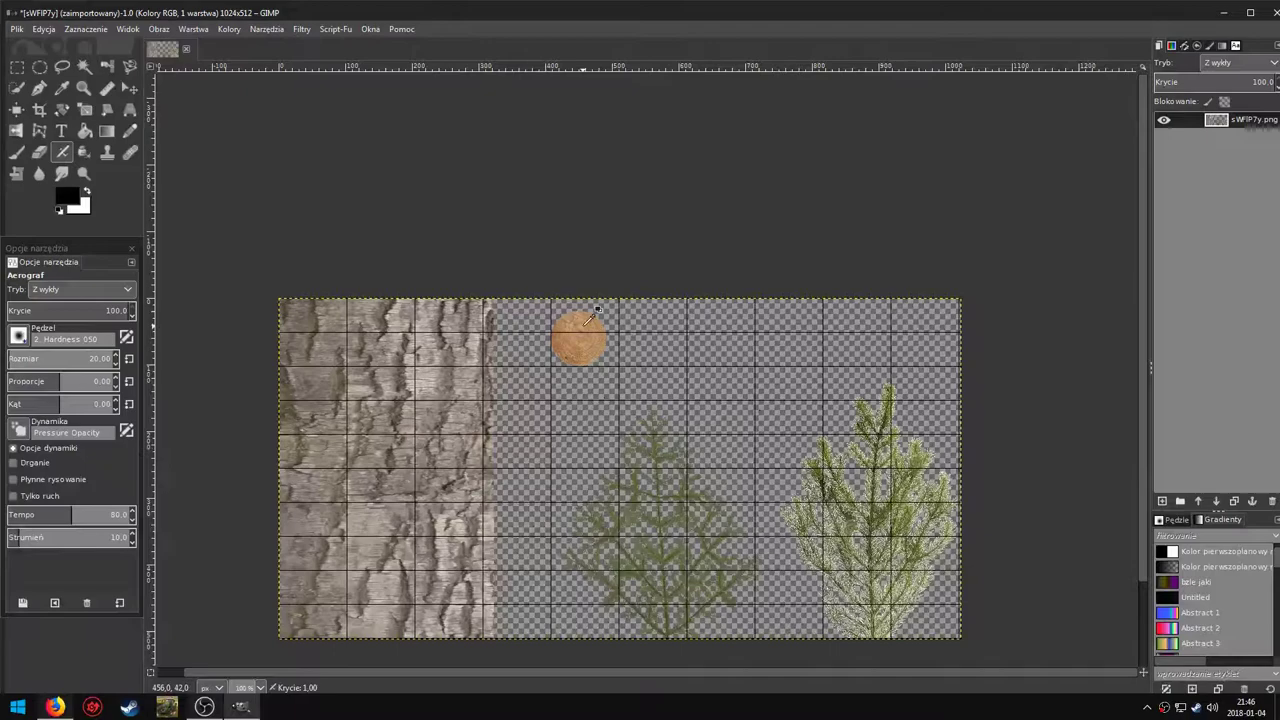
pyautogui.keyDown('ctrl'); pyautogui.scroll(1, 593, 318); pyautogui.keyUp('ctrl')
pyautogui.scroll(2, 577, 343)
pyautogui.keyDown('ctrl'); pyautogui.scroll(1, 571, 362); pyautogui.keyUp('ctrl')
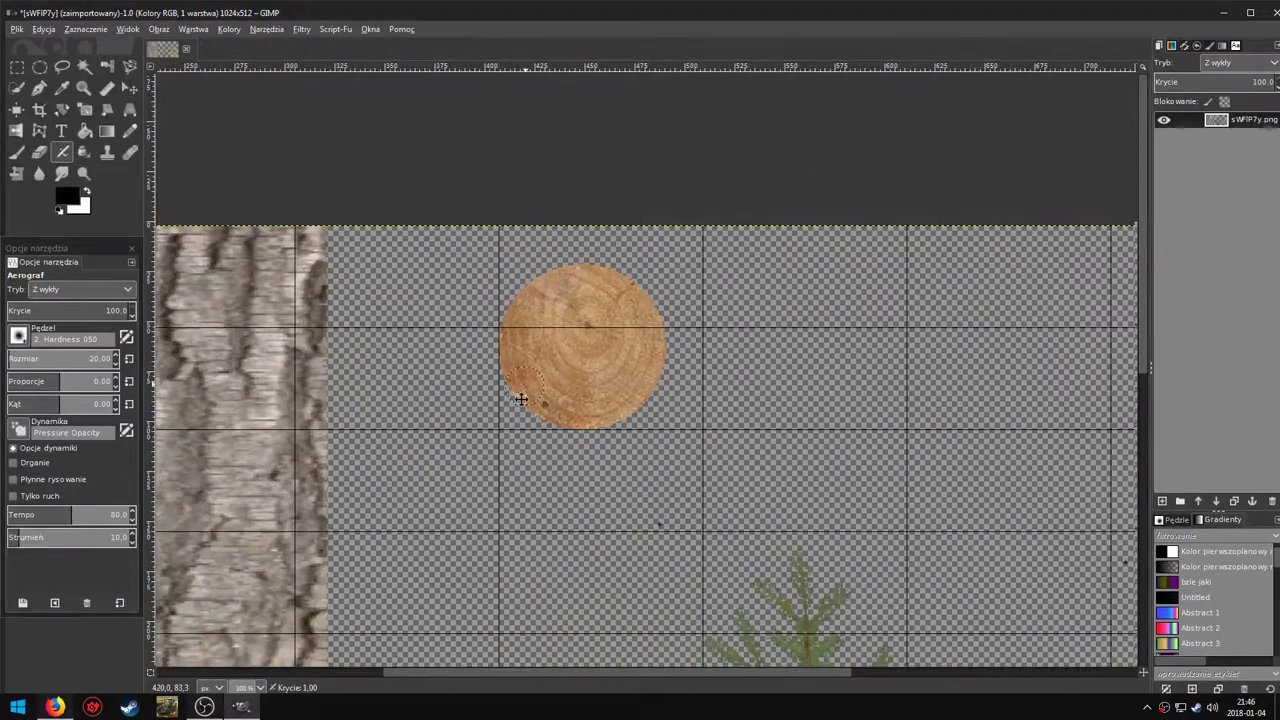
pyautogui.keyDown('ctrl'); pyautogui.scroll(-1, 568, 405); pyautogui.keyUp('ctrl')
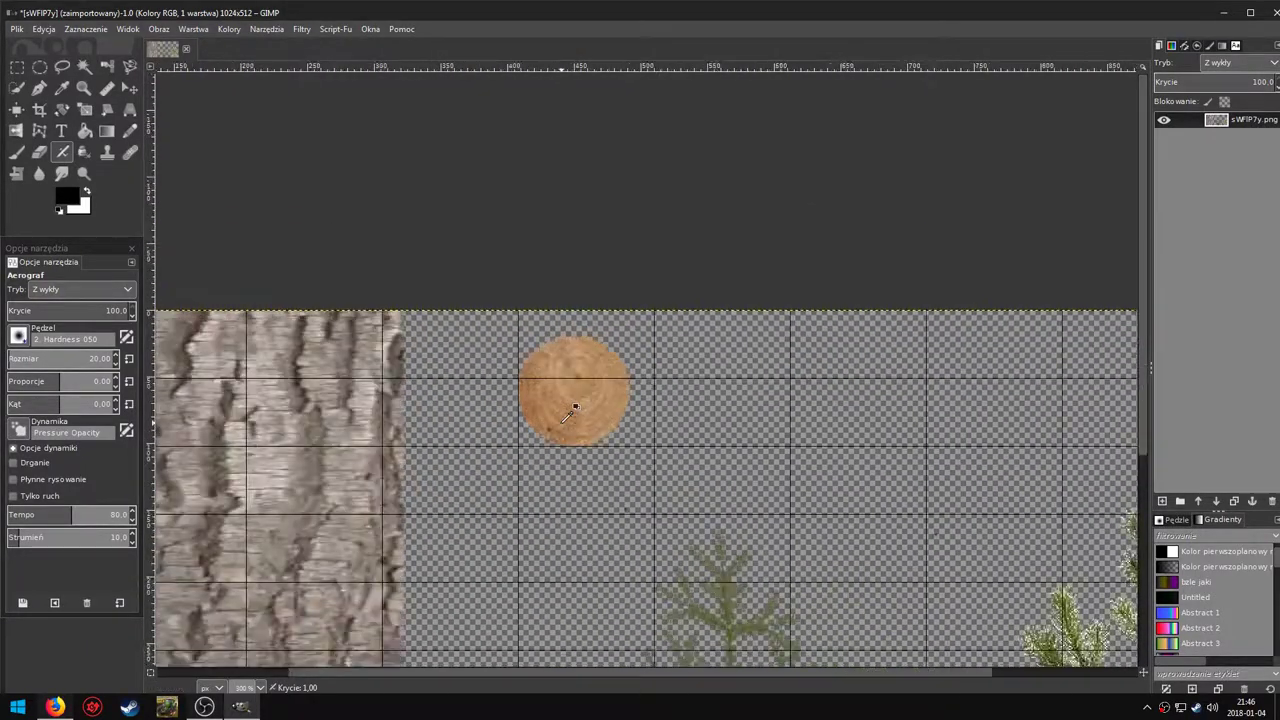
pyautogui.keyDown('ctrl'); pyautogui.scroll(-2, 565, 328); pyautogui.keyUp('ctrl')
pyautogui.scroll(2, 565, 328)
pyautogui.keyDown('ctrl'); pyautogui.scroll(3, 565, 404); pyautogui.keyUp('ctrl')
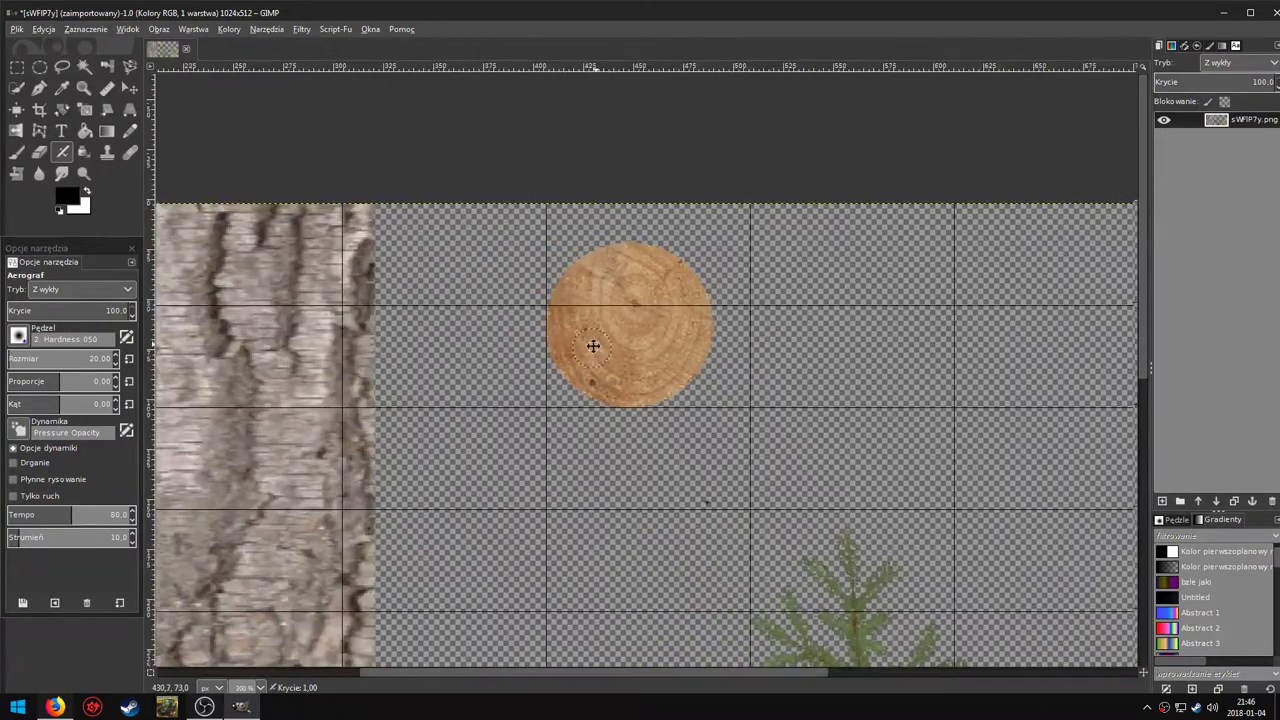
pyautogui.keyDown('ctrl'); pyautogui.scroll(1, 580, 335); pyautogui.keyUp('ctrl')
pyautogui.keyDown('ctrl'); pyautogui.scroll(1, 551, 453); pyautogui.keyUp('ctrl')
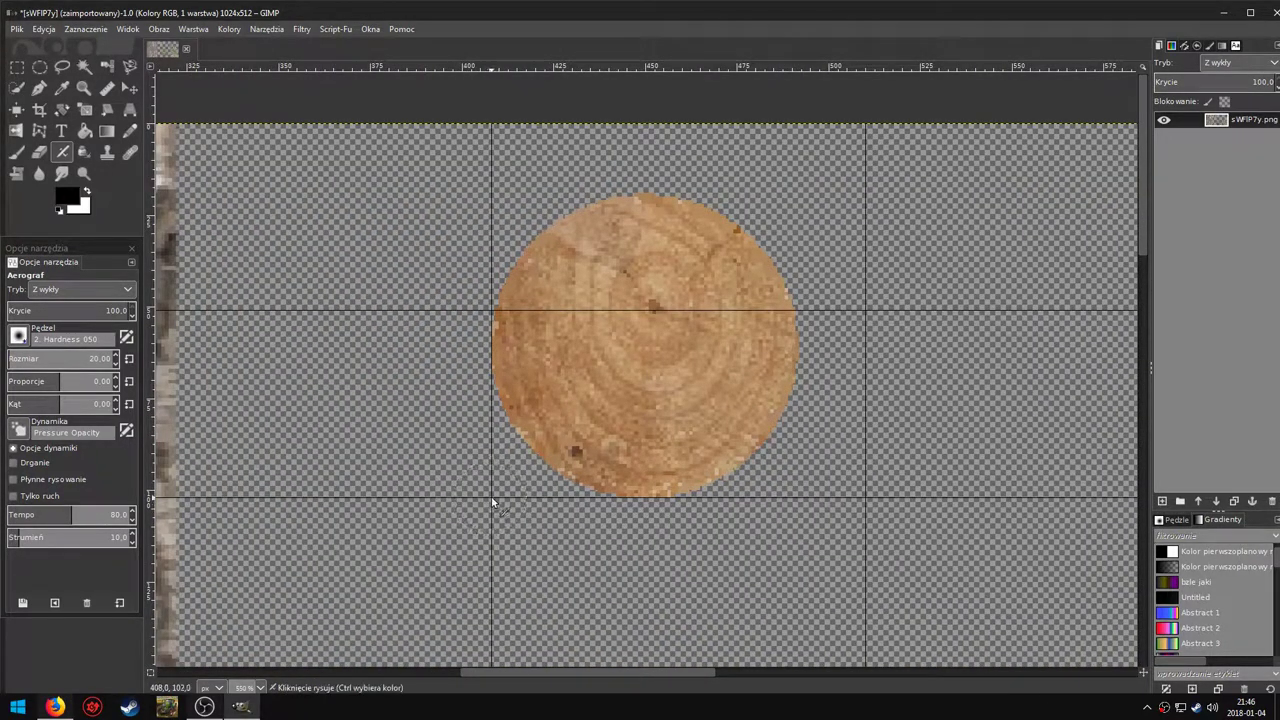
# Select the wood slice with an 83×83 px ellipse and zoom in to check its edge.
pyautogui.click(38, 67)
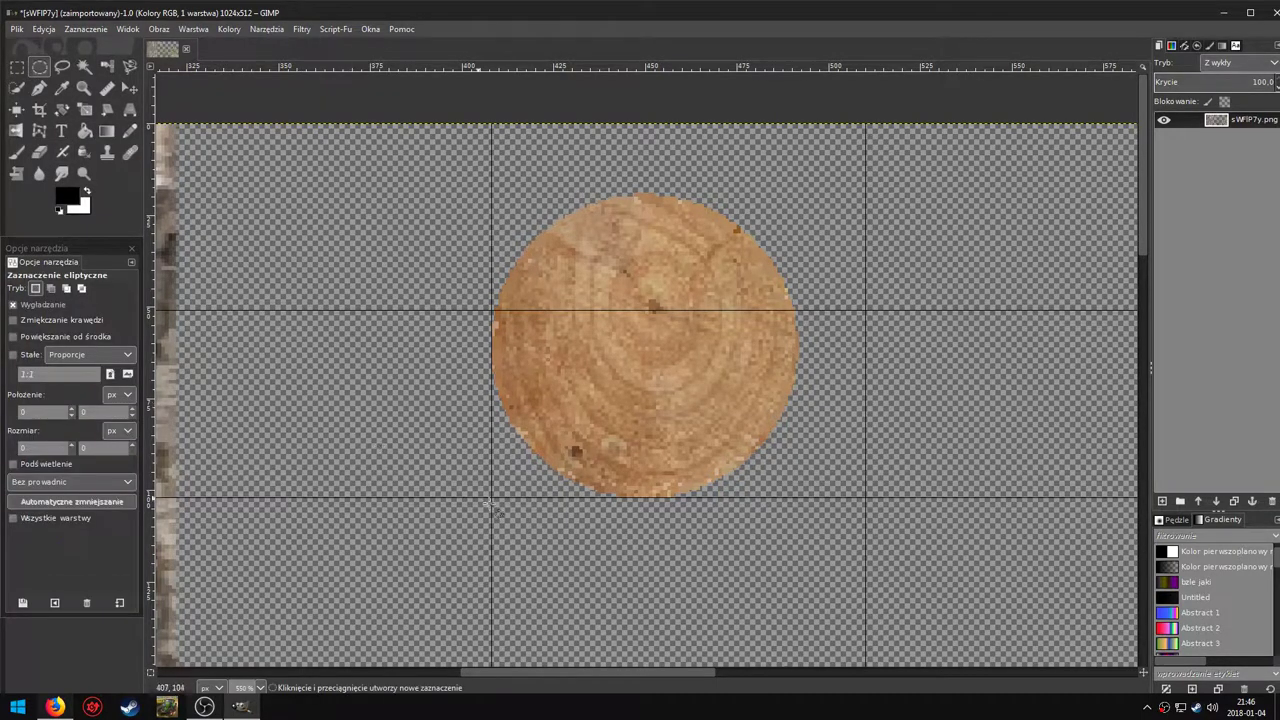
pyautogui.moveTo(491, 497); pyautogui.dragTo(806, 198)
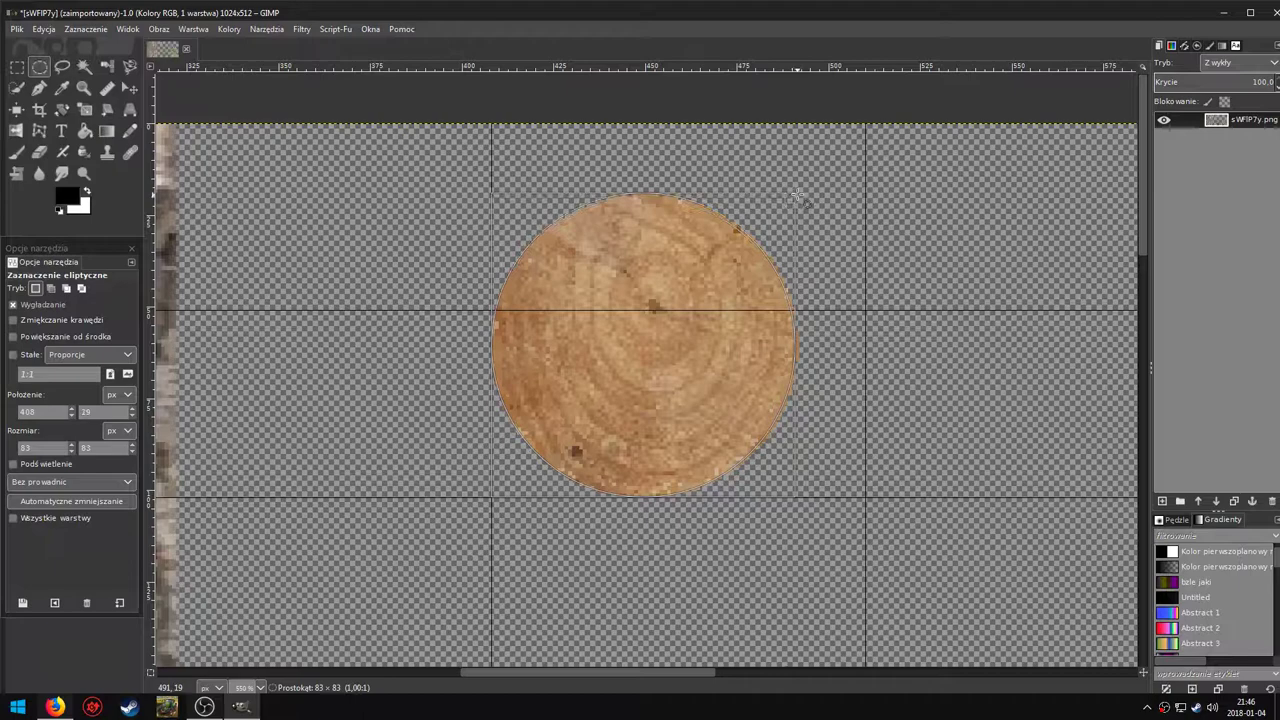
pyautogui.moveTo(806, 198); pyautogui.dragTo(800, 198)
pyautogui.keyDown('ctrl'); pyautogui.scroll(1, 691, 503); pyautogui.keyUp('ctrl')
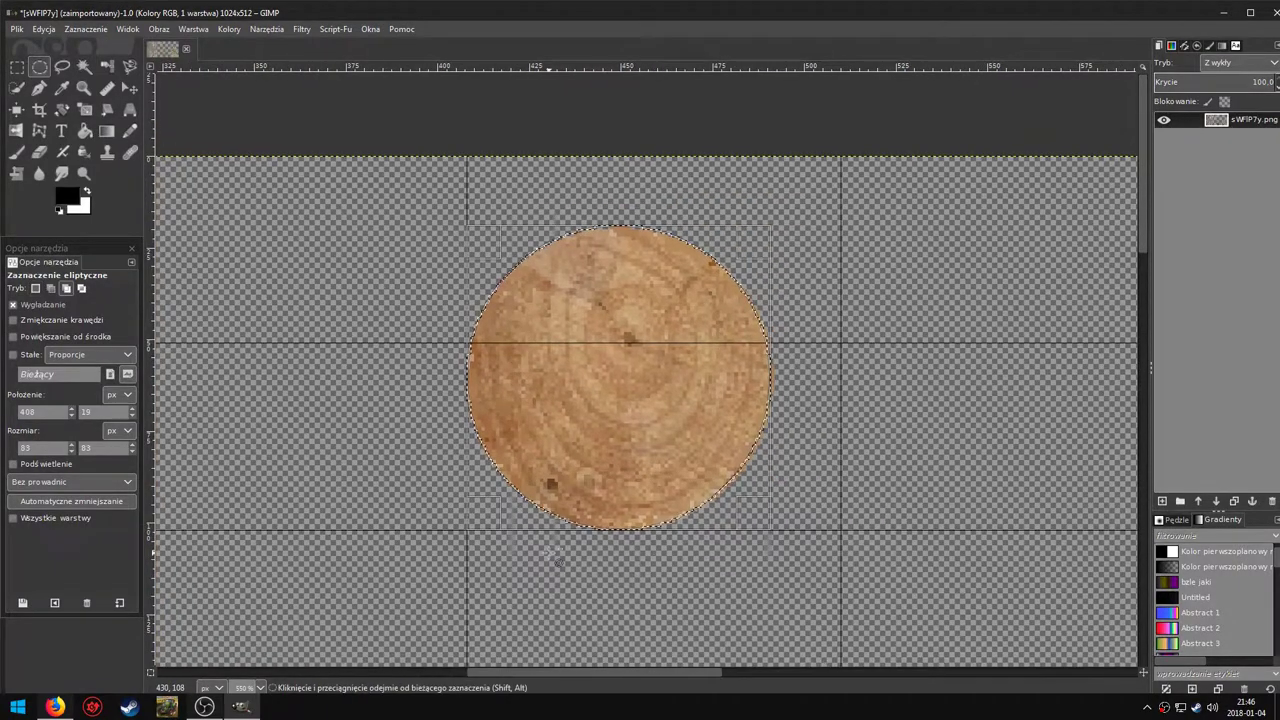
pyautogui.keyDown('ctrl'); pyautogui.scroll(1, 543, 486); pyautogui.keyUp('ctrl')
pyautogui.keyDown('ctrl'); pyautogui.scroll(1, 537, 549); pyautogui.keyUp('ctrl')
pyautogui.keyDown('ctrl'); pyautogui.scroll(-1, 397, 508); pyautogui.keyUp('ctrl')
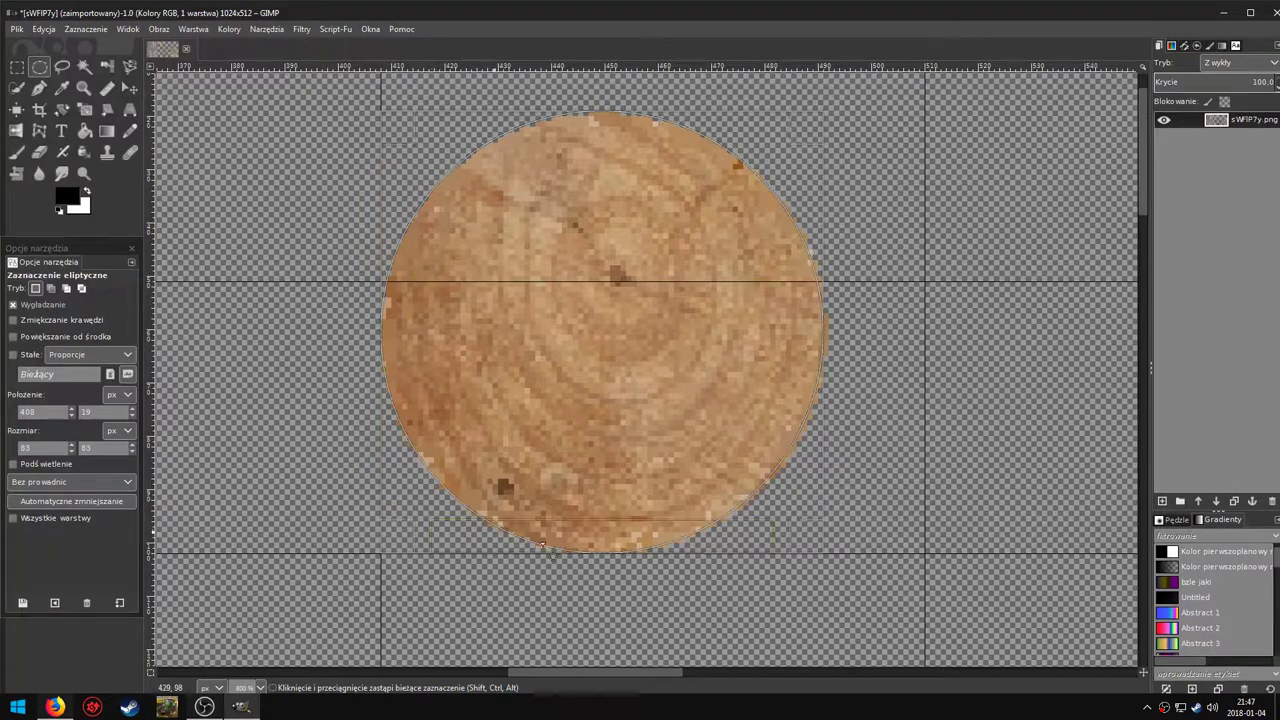
pyautogui.scroll(1, 534, 374)
pyautogui.hscroll(1, 534, 374)
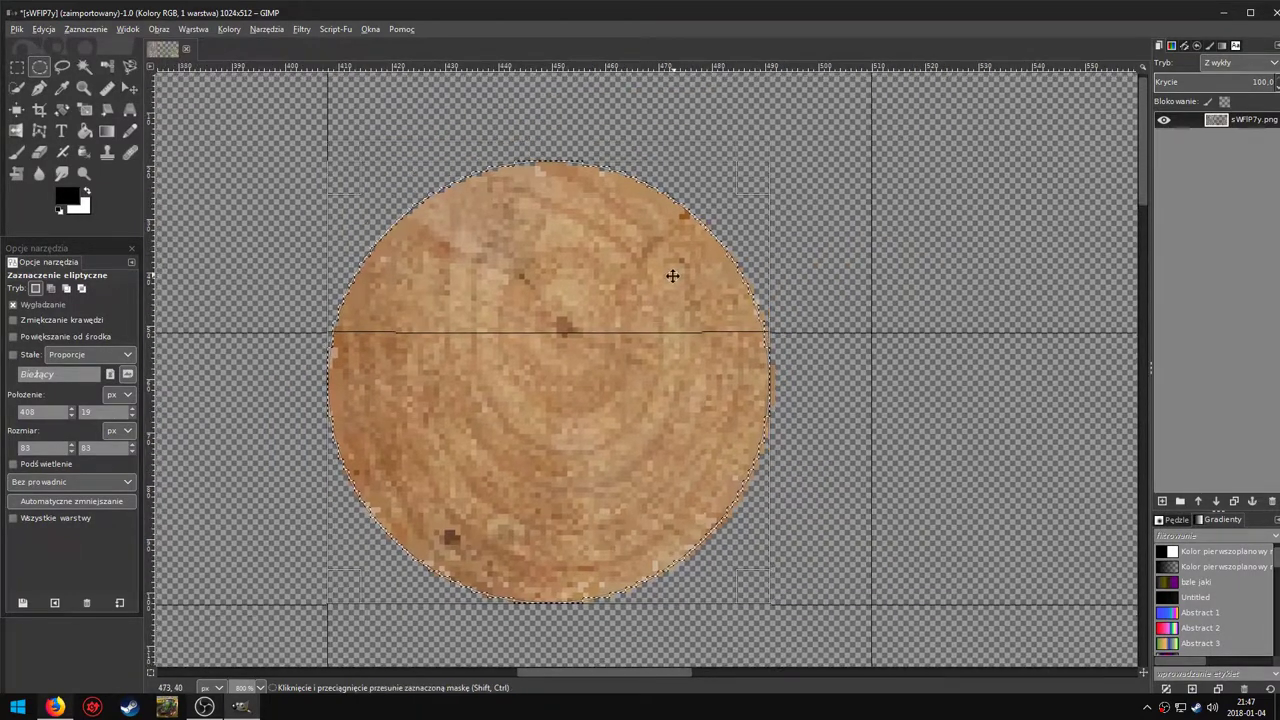
pyautogui.scroll(2, 671, 274)
pyautogui.hscroll(1, 671, 274)
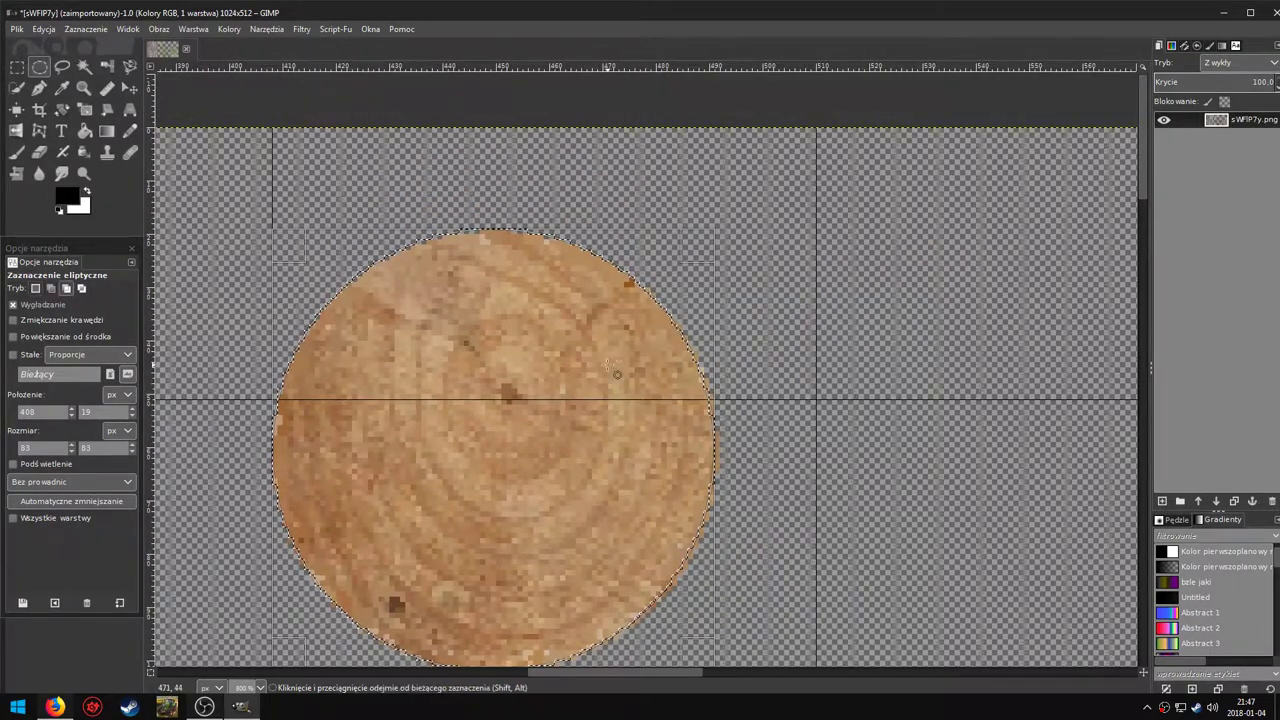
pyautogui.keyDown('ctrl'); pyautogui.scroll(-1, 615, 372); pyautogui.keyUp('ctrl')
pyautogui.keyDown('ctrl'); pyautogui.scroll(2, 665, 320); pyautogui.keyUp('ctrl')
pyautogui.keyDown('ctrl'); pyautogui.scroll(2, 640, 354); pyautogui.keyUp('ctrl')
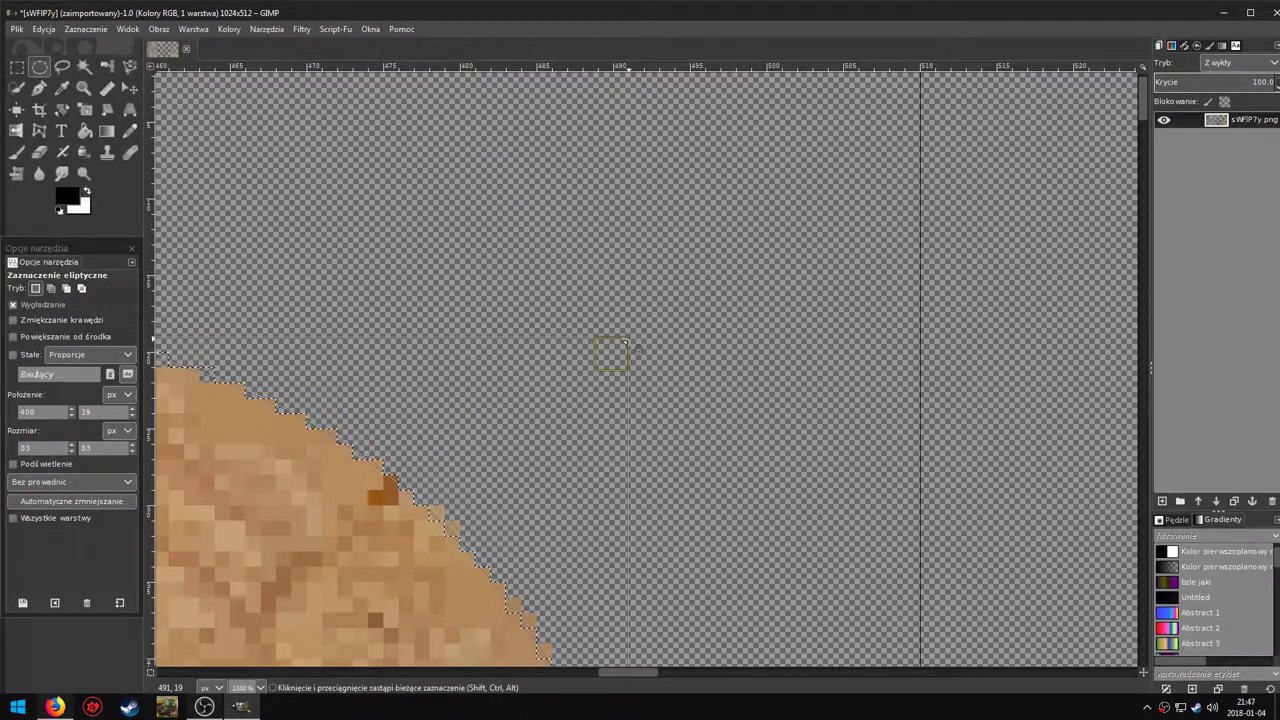
# Set the Pencil to a 1 px size with a bright red foreground colour.
pyautogui.click(131, 130)
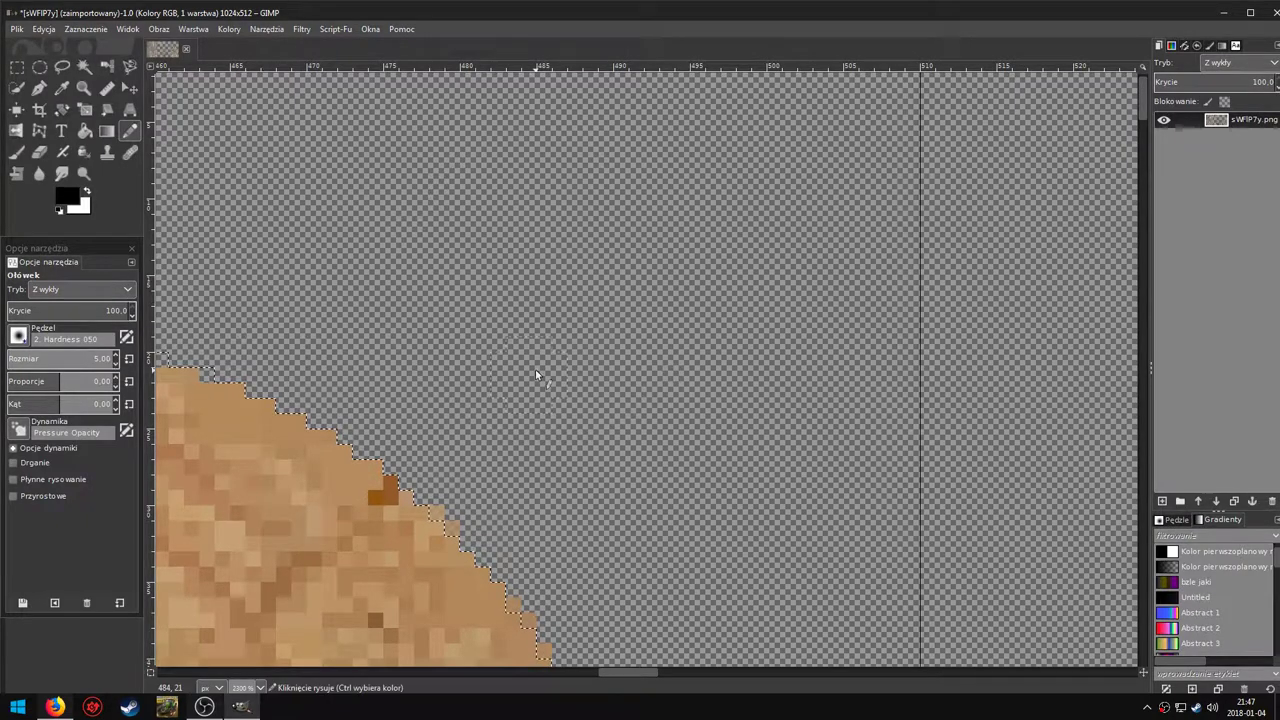
pyautogui.tripleClick(64, 358)
pyautogui.write('1')
pyautogui.press('Return')
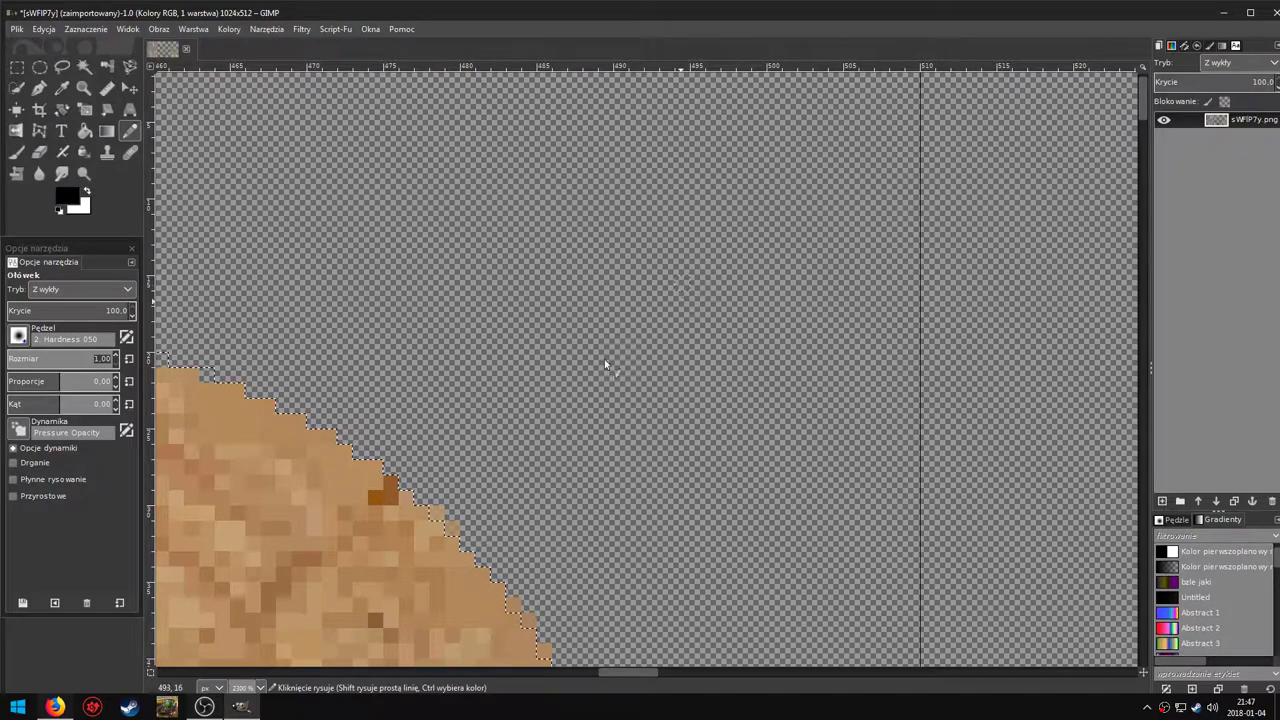
pyautogui.click(66, 197)
pyautogui.click(98, 219)
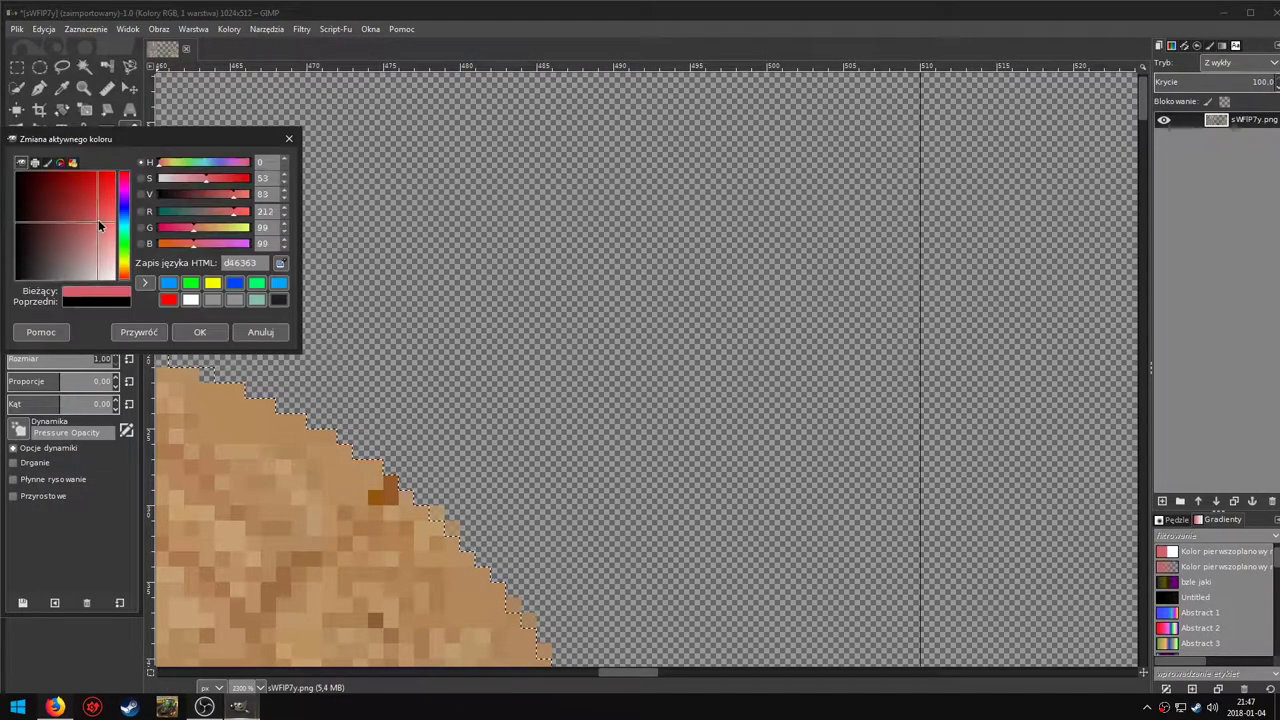
pyautogui.moveTo(98, 219); pyautogui.dragTo(106, 178)
pyautogui.click(199, 331)
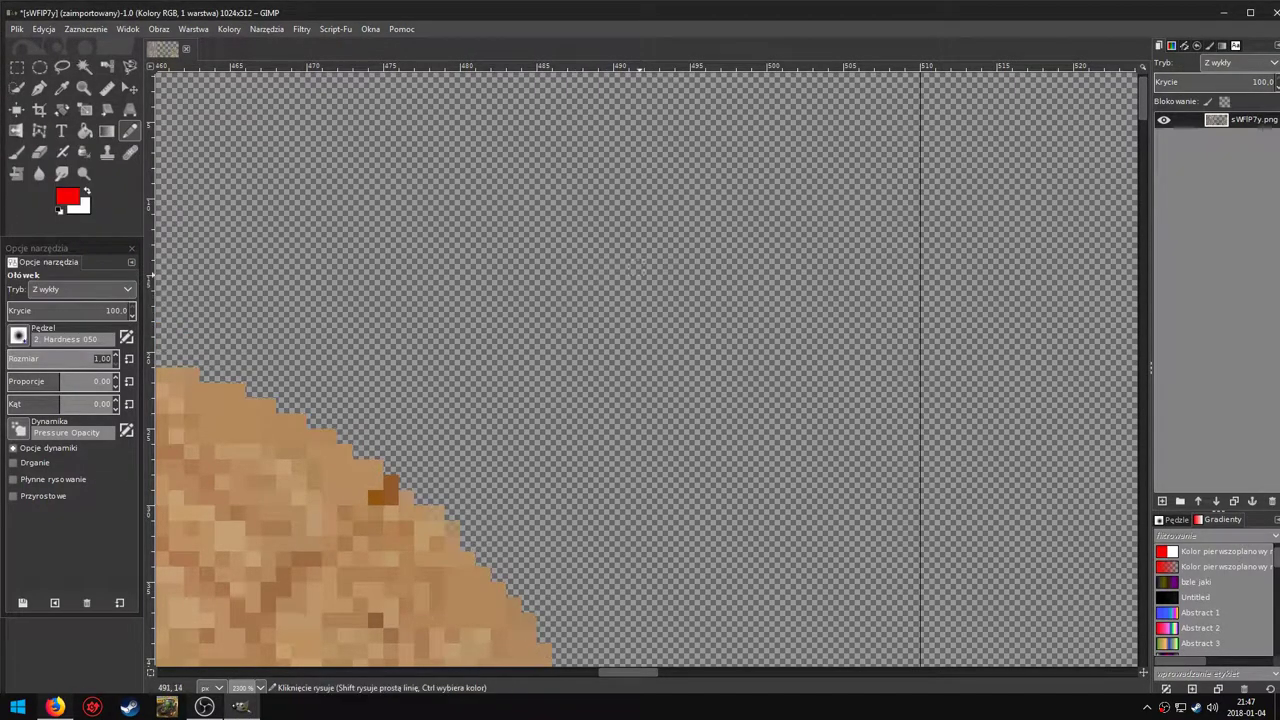
# Mark a red pixel near the wood circle, then zoom out over the bark area.
pyautogui.click(622, 253)
pyautogui.press('3')
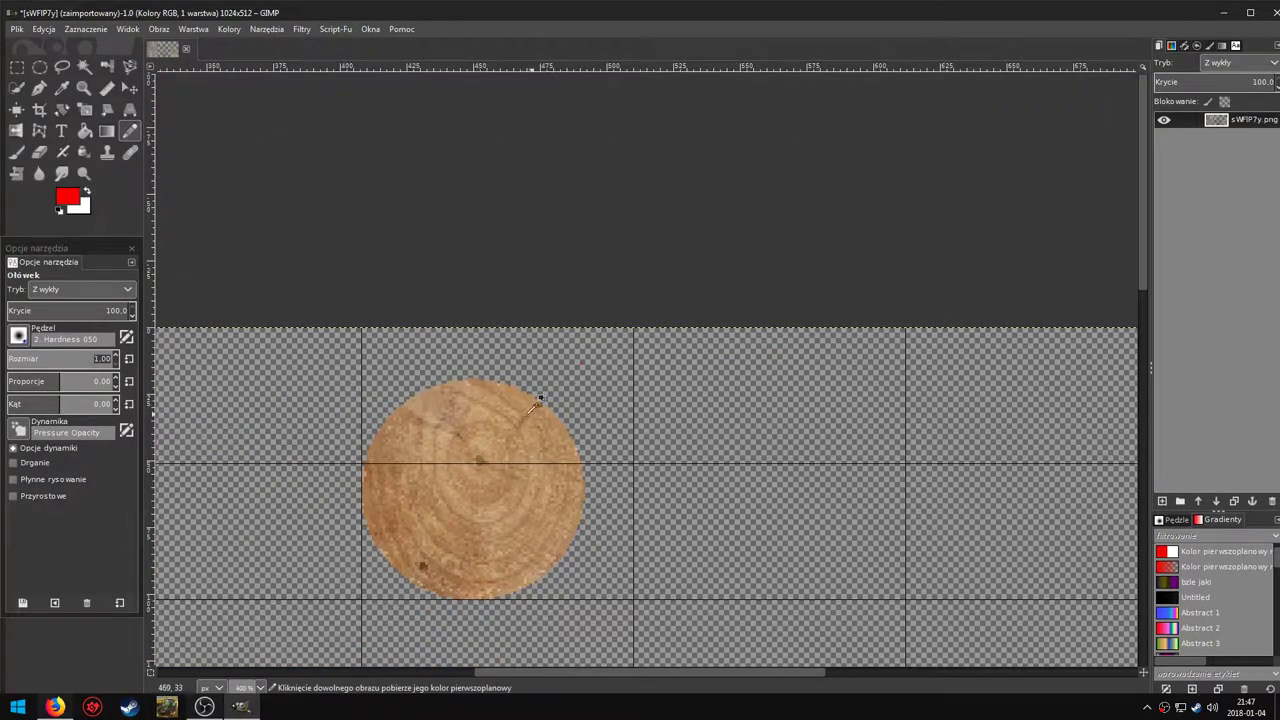
pyautogui.scroll(-2, 358, 484)
pyautogui.hscroll(-2, 358, 484)
pyautogui.keyDown('ctrl'); pyautogui.scroll(-1, 359, 398); pyautogui.keyUp('ctrl')
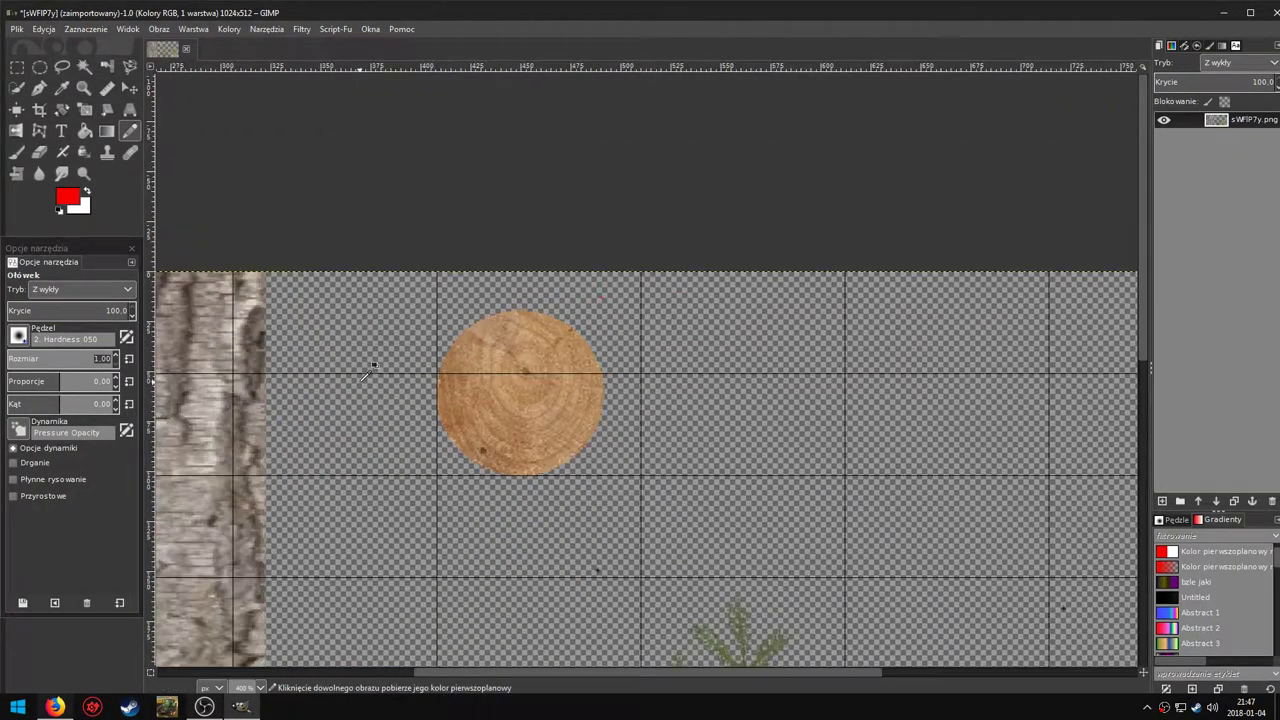
pyautogui.keyDown('ctrl'); pyautogui.scroll(-1, 359, 380); pyautogui.keyUp('ctrl')
pyautogui.scroll(-1, 315, 437)
pyautogui.hscroll(-1, 315, 437)
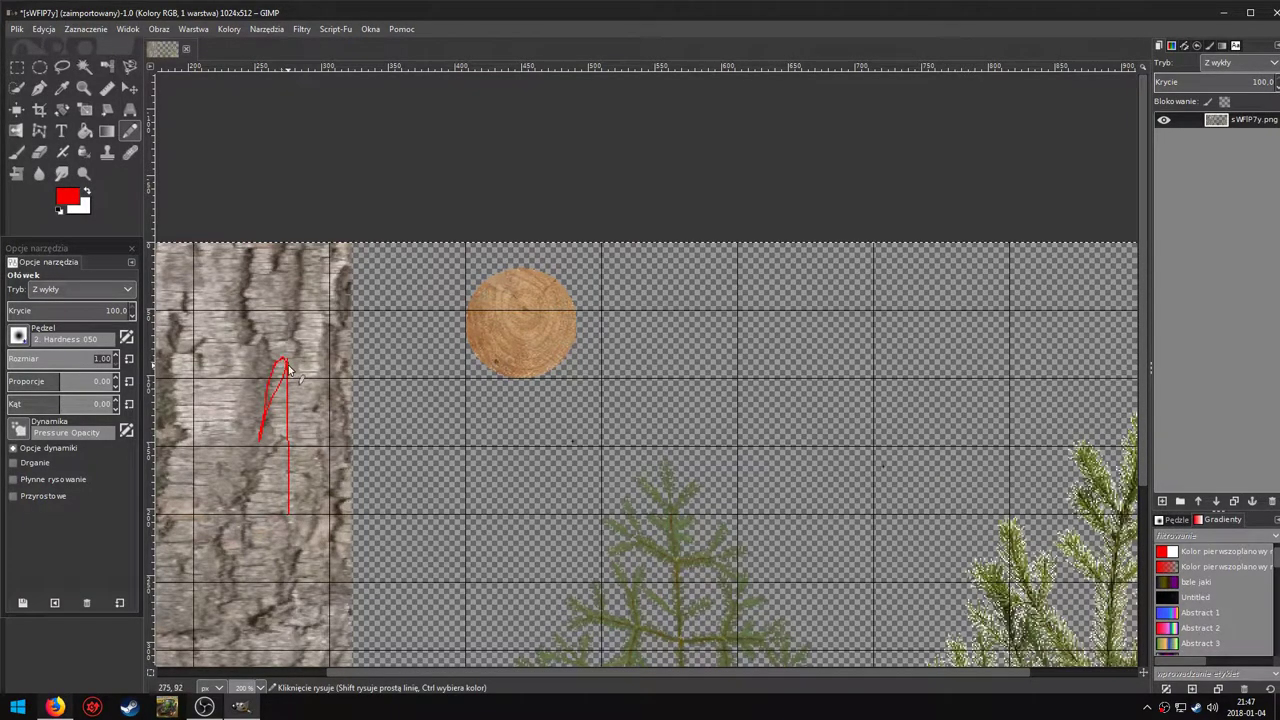
# Replace the thin strokes with a thicker red upward arrow labelled V on the bark.
pyautogui.hotkey('ctrl', 'z')
pyautogui.moveTo(285, 369); pyautogui.dragTo(296, 462)
pyautogui.hotkey('ctrl', 'z')
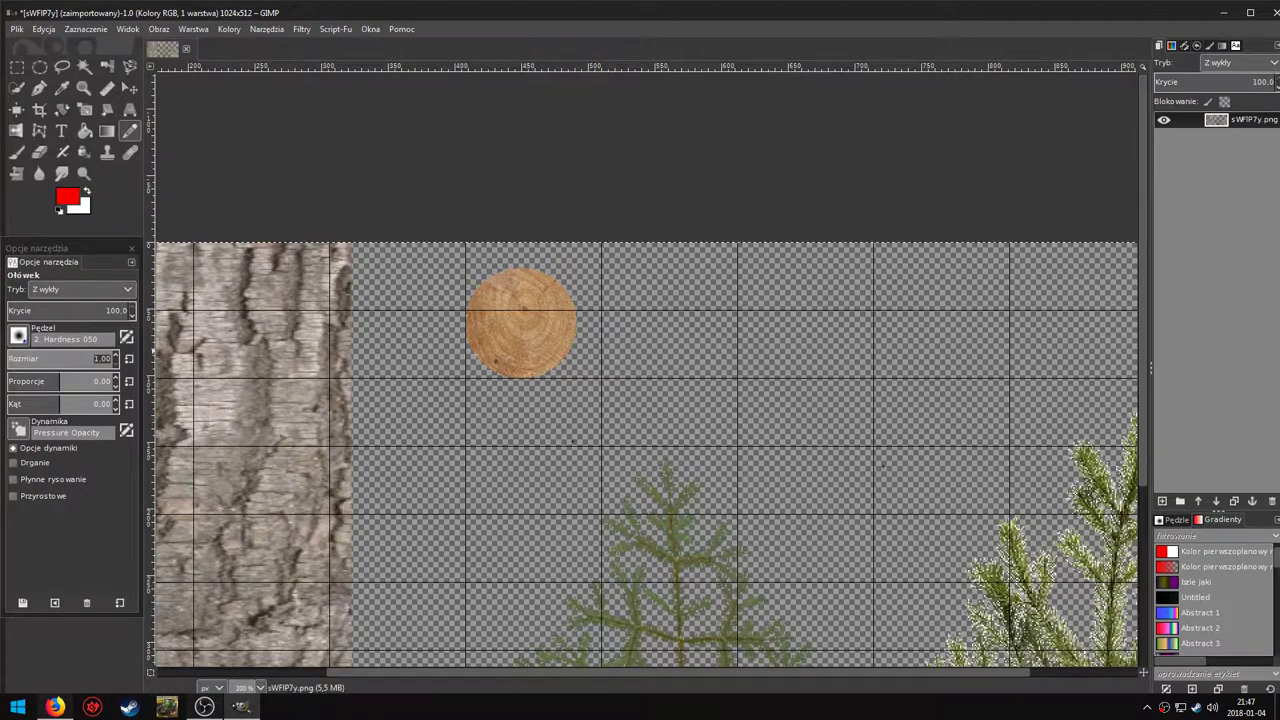
pyautogui.press(']')
pyautogui.press(']')
pyautogui.press(']')
pyautogui.moveTo(294, 346); pyautogui.dragTo(299, 453)
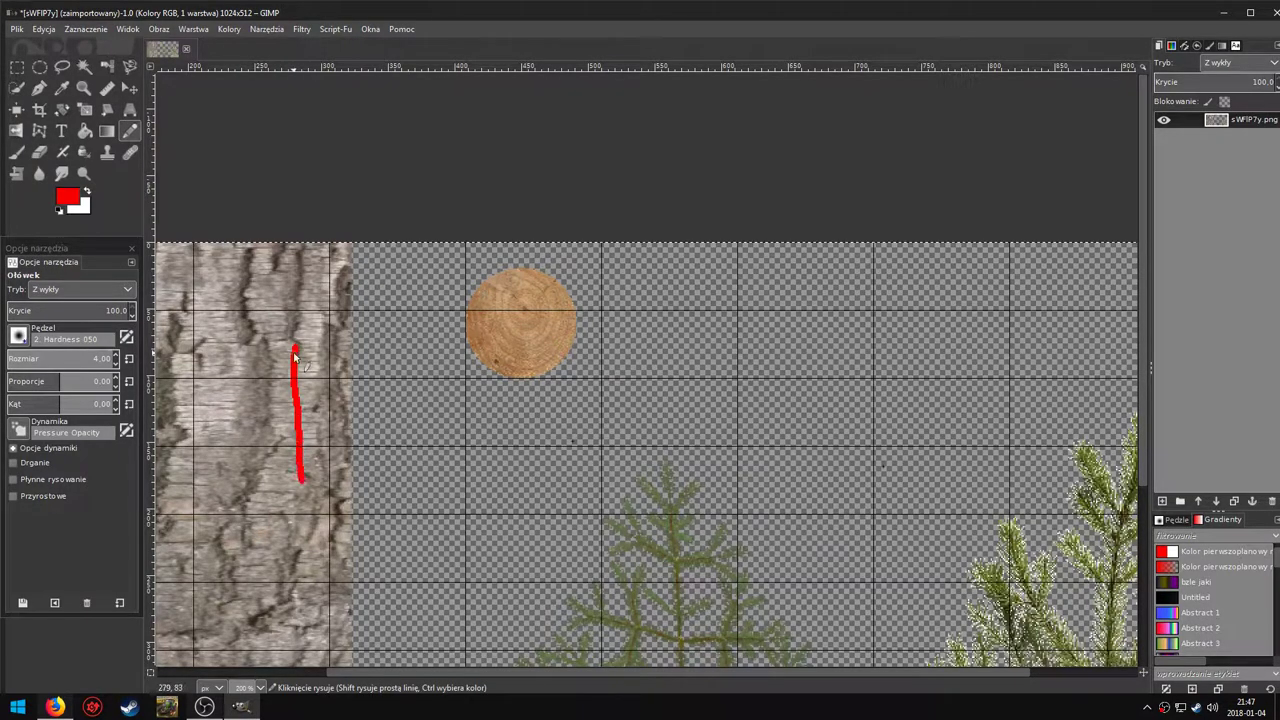
pyautogui.moveTo(294, 347); pyautogui.dragTo(265, 408)
pyautogui.moveTo(295, 345); pyautogui.dragTo(312, 382)
pyautogui.moveTo(320, 432); pyautogui.dragTo(360, 428)
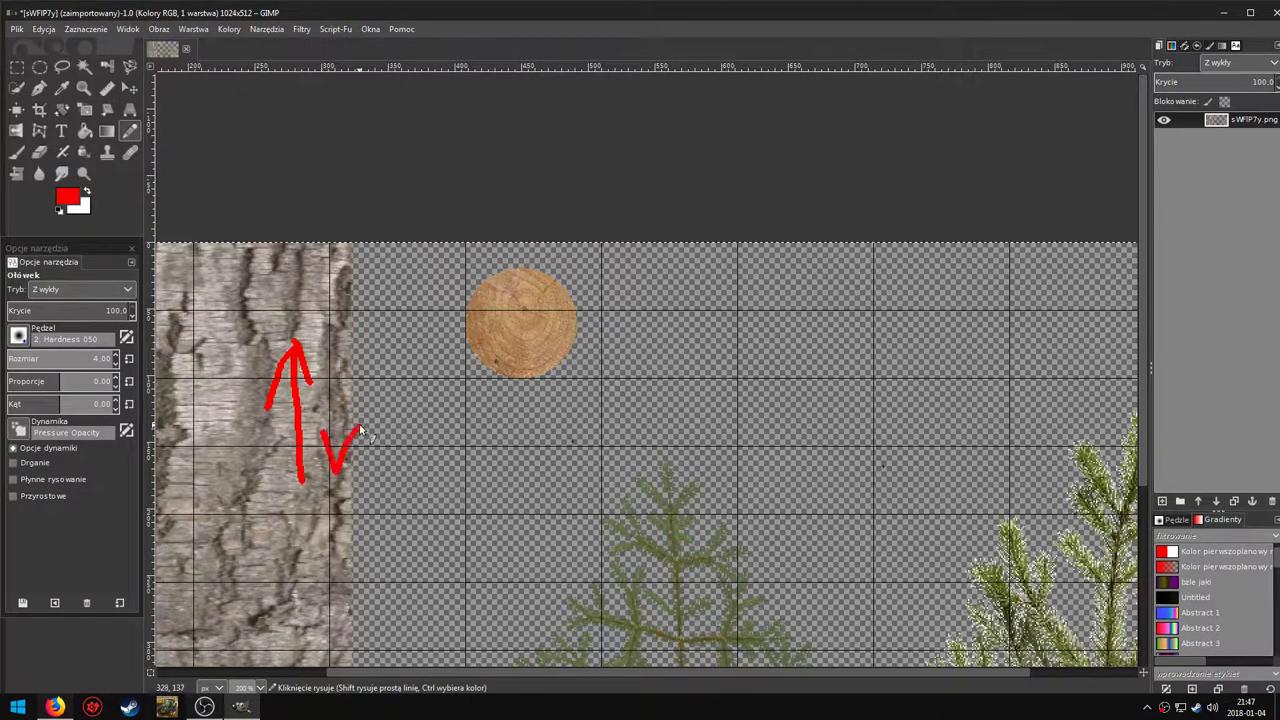
# Draw a red rightward arrow labelled U across the lower bark.
pyautogui.press('1')
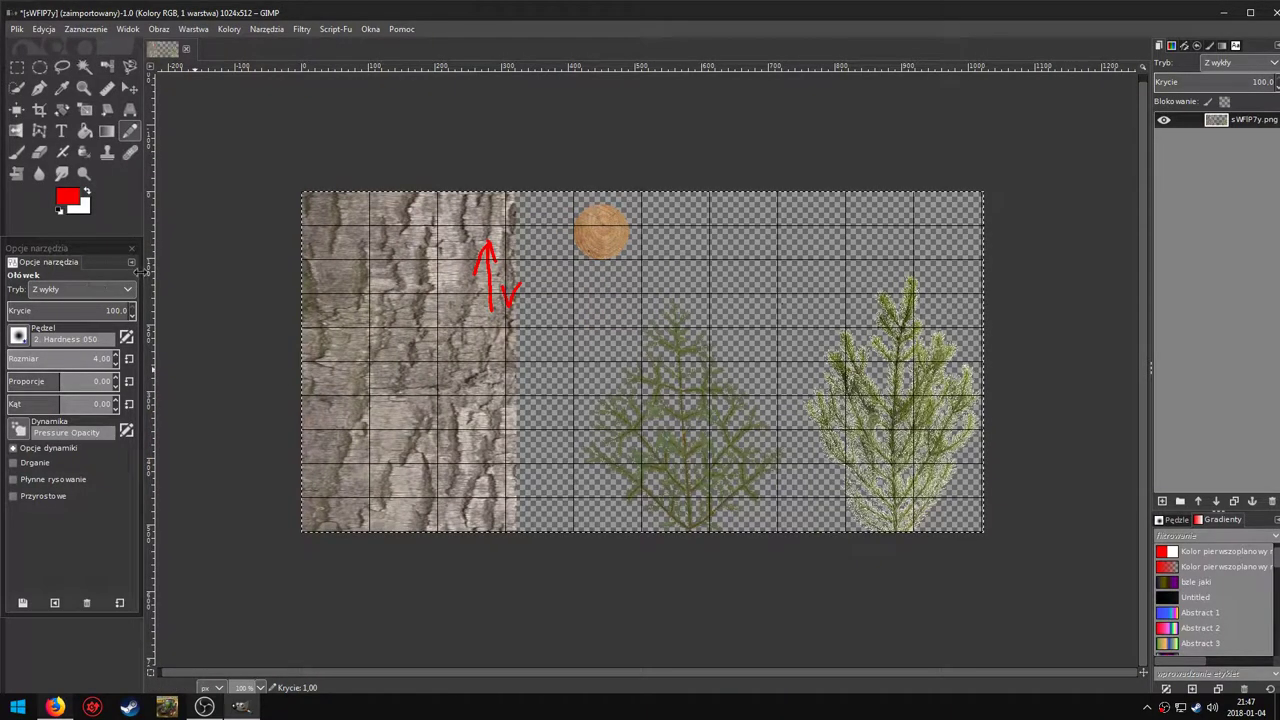
pyautogui.moveTo(426, 470)
pyautogui.mouseDown()
pyautogui.moveTo(540, 469)
pyautogui.moveTo(502, 490)
pyautogui.moveTo(510, 458)
pyautogui.mouseUp()
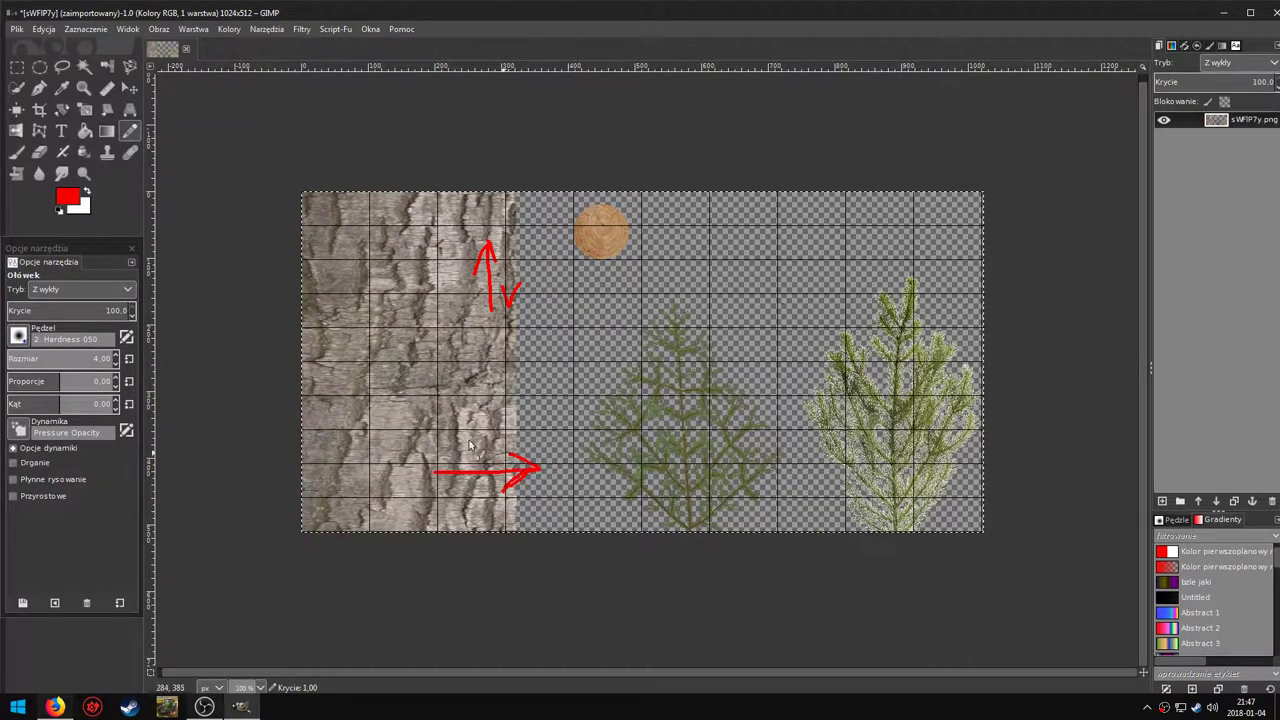
pyautogui.moveTo(431, 429); pyautogui.dragTo(454, 433)
pyautogui.keyDown('ctrl'); pyautogui.scroll(1, 412, 405); pyautogui.keyUp('ctrl')
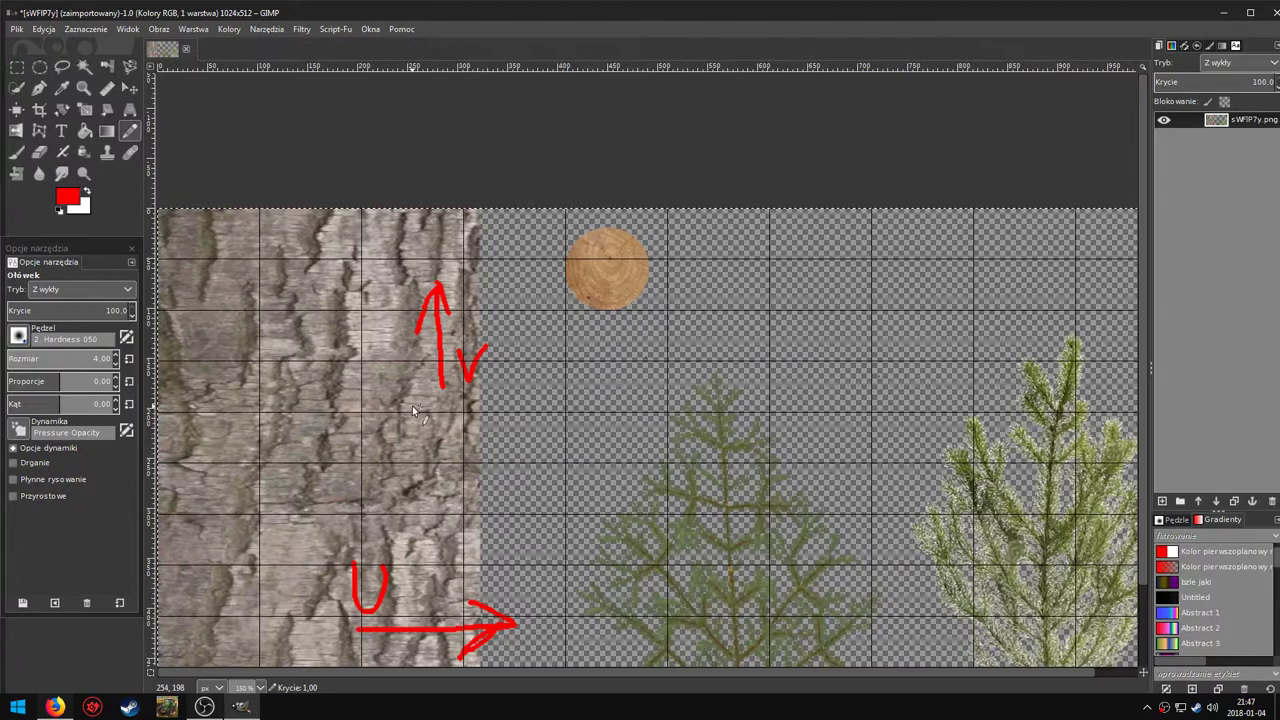
pyautogui.scroll(-1, 369, 456)
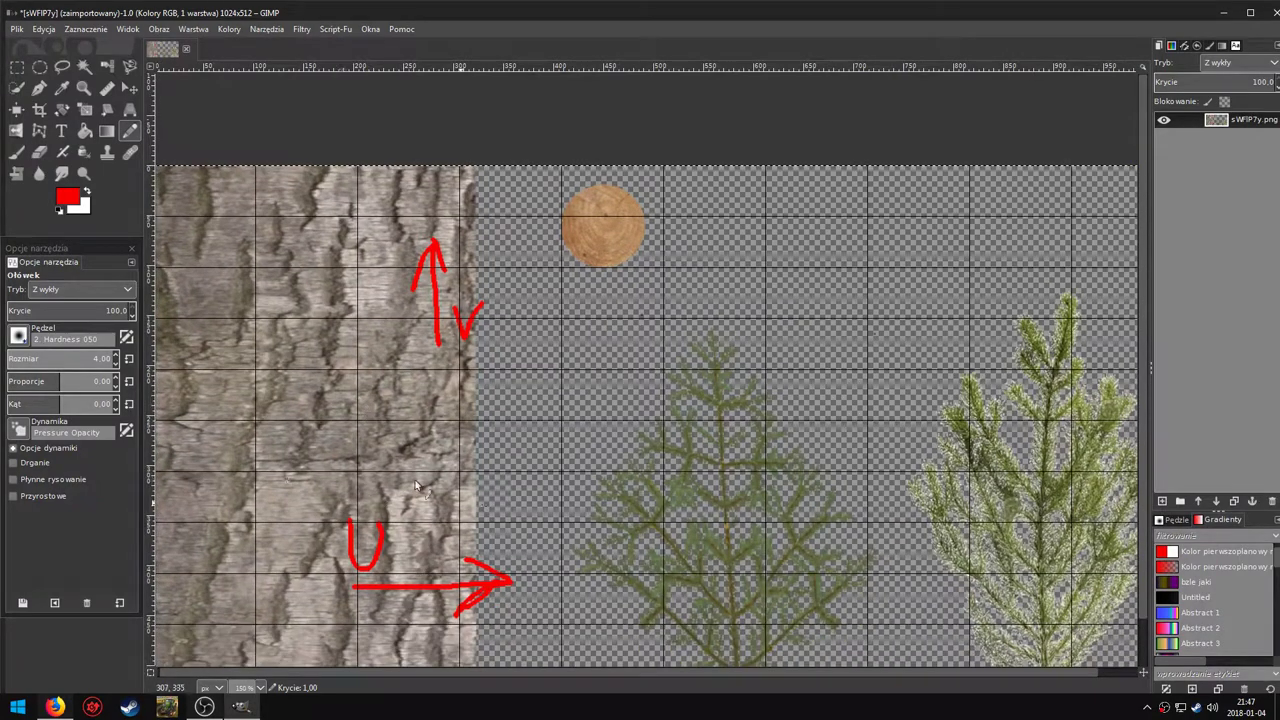
pyautogui.moveTo(386, 473); pyautogui.dragTo(350, 497, button='middle')
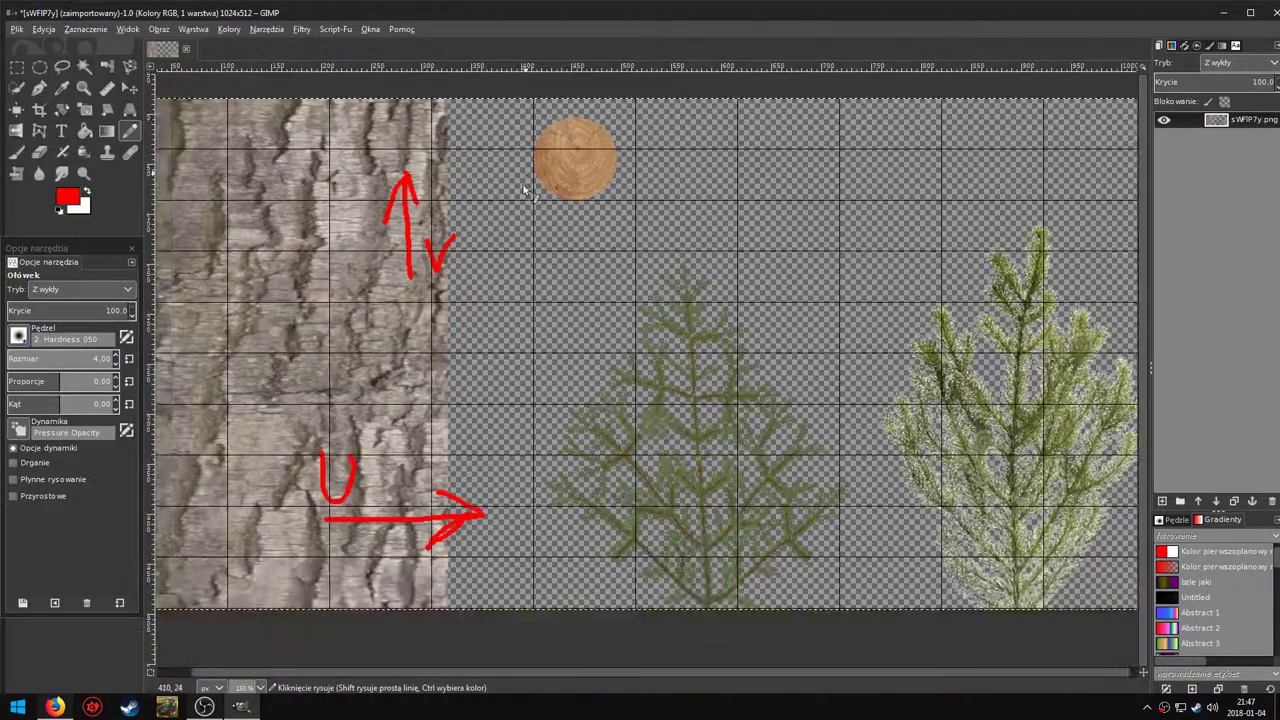
pyautogui.keyDown('ctrl'); pyautogui.scroll(-1, 534, 298); pyautogui.keyUp('ctrl')
pyautogui.moveTo(376, 494); pyautogui.dragTo(368, 535, button='middle')
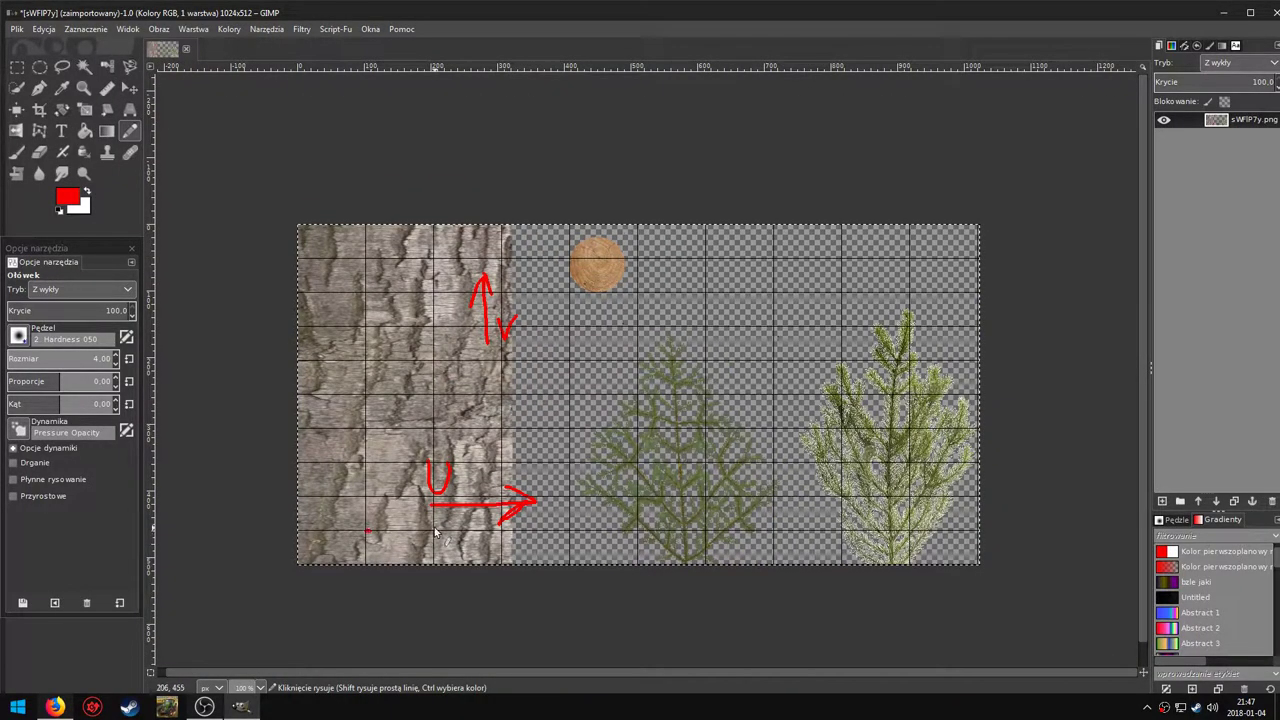
# Zoom near the wood slice and pencil a red dot and '0.4' beneath it.
pyautogui.click(504, 531)
pyautogui.keyDown('ctrl'); pyautogui.scroll(1, 520, 400); pyautogui.keyUp('ctrl')
pyautogui.keyDown('ctrl'); pyautogui.scroll(3, 472, 290); pyautogui.keyUp('ctrl')
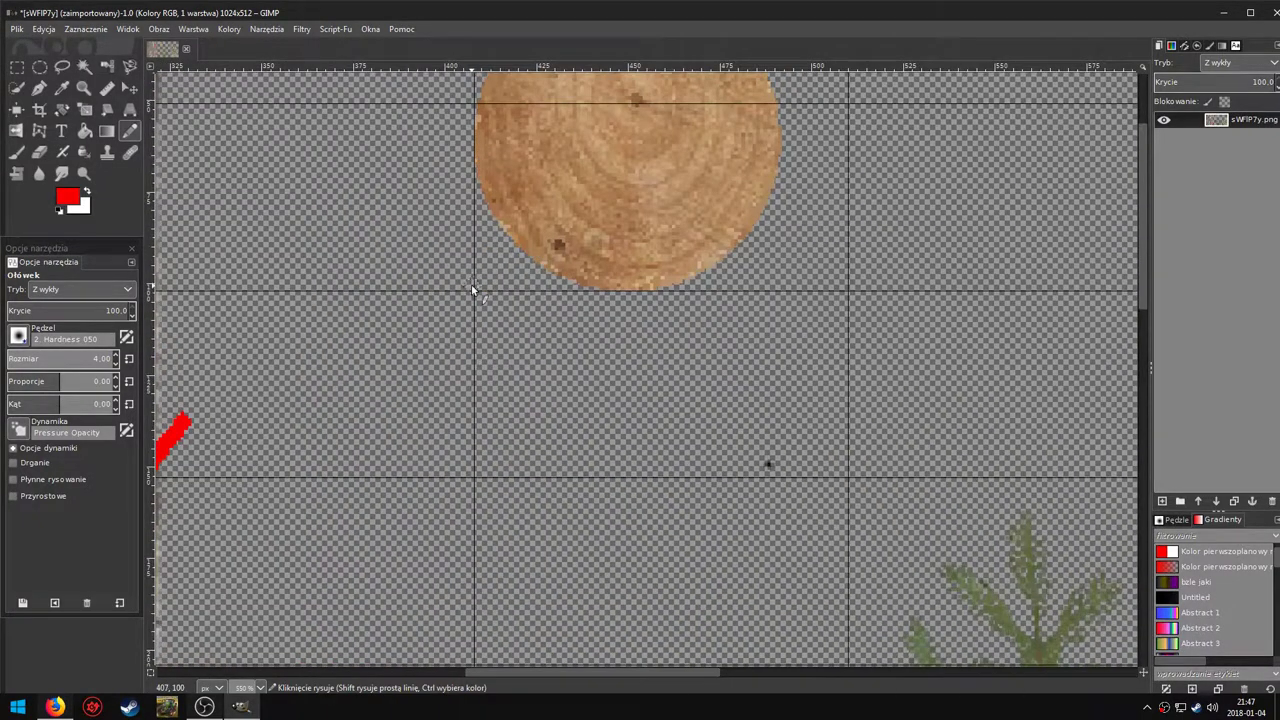
pyautogui.click(472, 292)
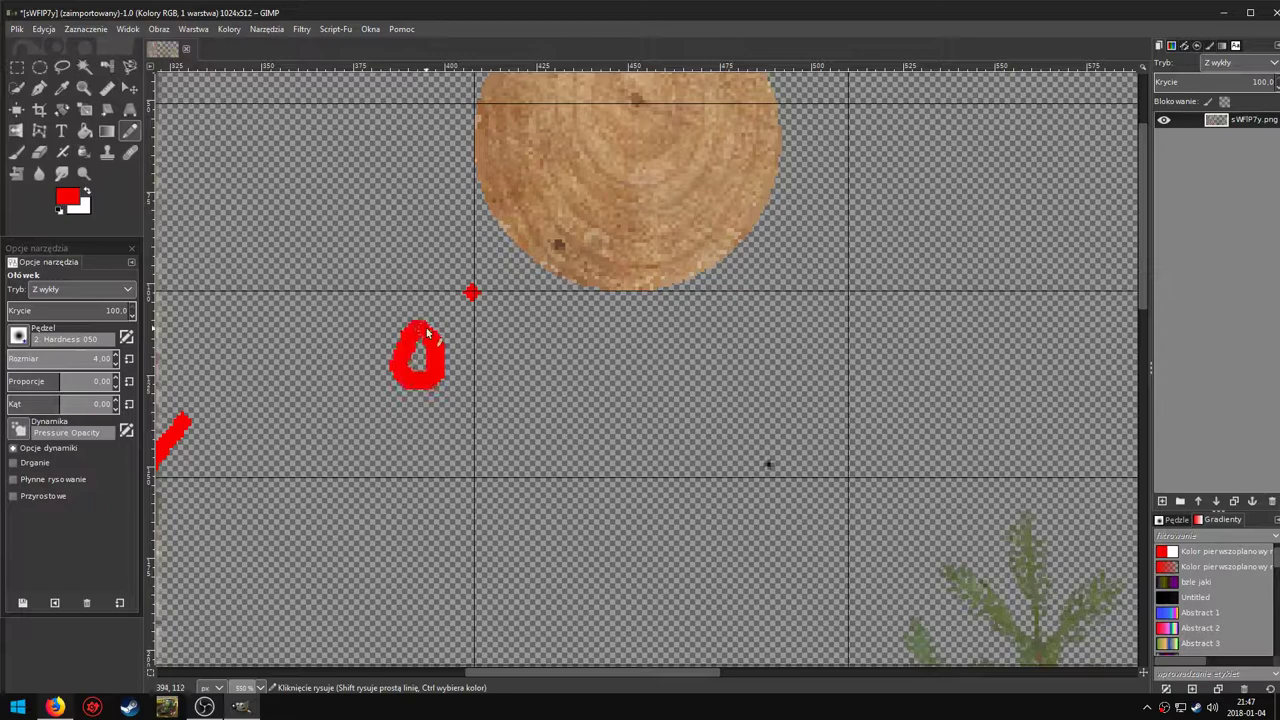
pyautogui.moveTo(482, 323)
pyautogui.mouseDown()
pyautogui.moveTo(486, 364)
pyautogui.moveTo(522, 388)
pyautogui.mouseUp()
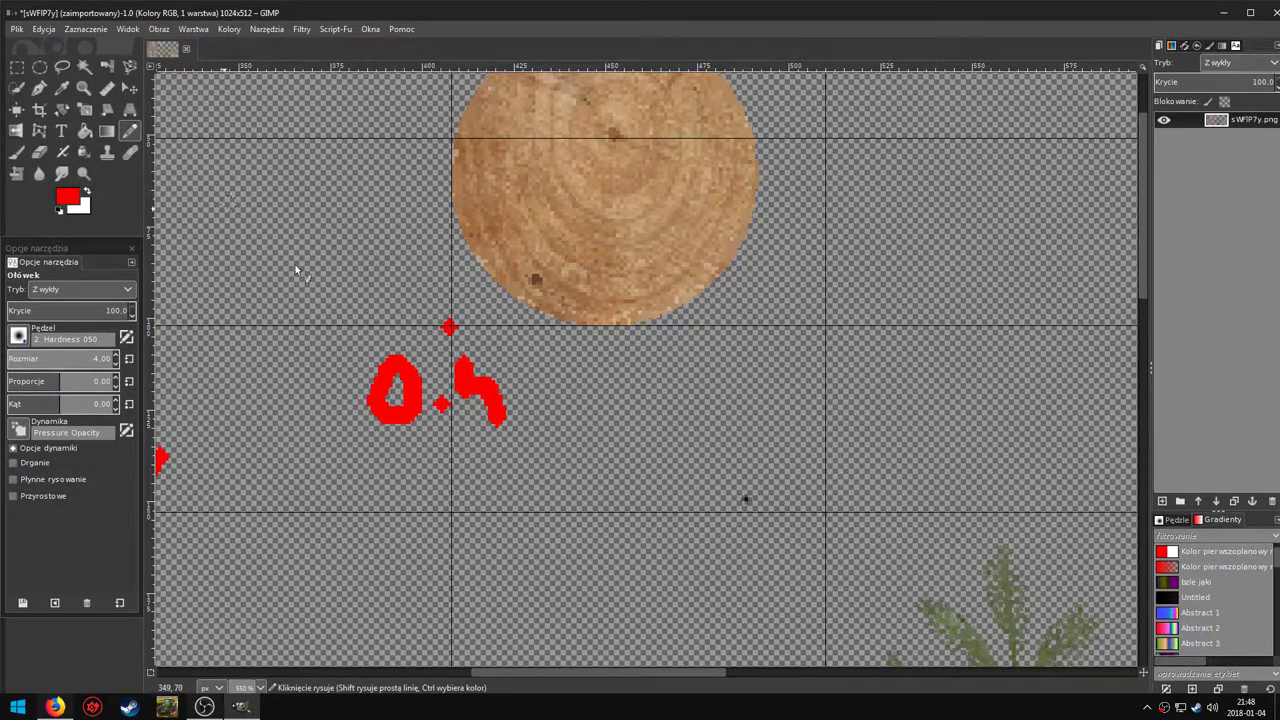
pyautogui.keyDown('ctrl'); pyautogui.scroll(-1, 294, 271); pyautogui.keyUp('ctrl')
pyautogui.keyDown('ctrl'); pyautogui.scroll(-4, 549, 513); pyautogui.keyUp('ctrl')
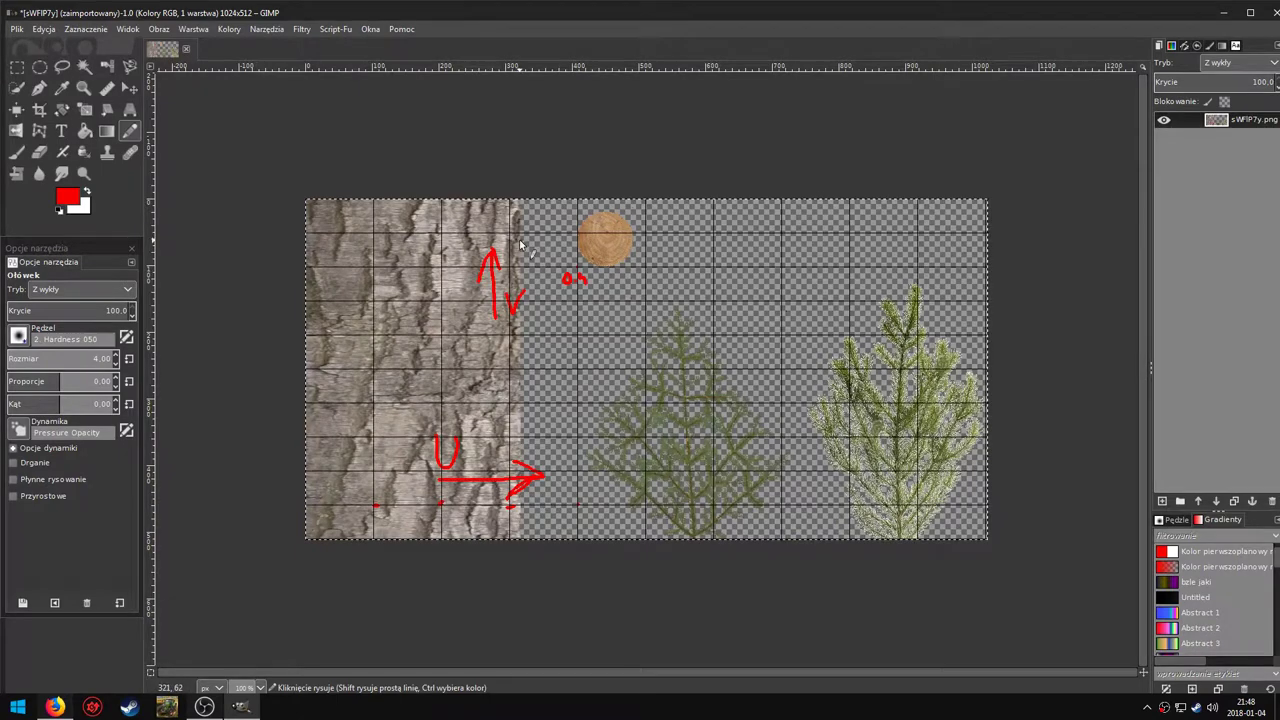
pyautogui.scroll(2, 540, 280)
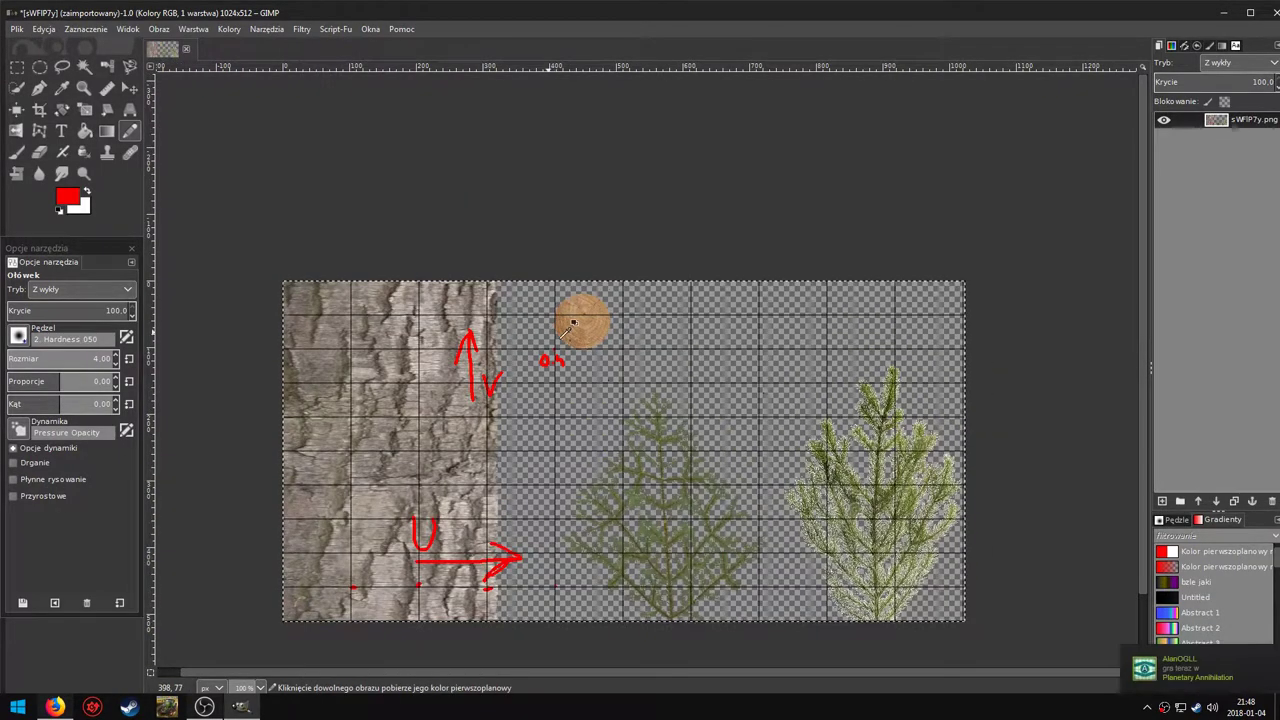
pyautogui.keyDown('ctrl'); pyautogui.scroll(1, 573, 323); pyautogui.keyUp('ctrl')
pyautogui.keyDown('ctrl'); pyautogui.scroll(1, 571, 343); pyautogui.keyUp('ctrl')
pyautogui.keyDown('ctrl'); pyautogui.scroll(1, 586, 314); pyautogui.keyUp('ctrl')
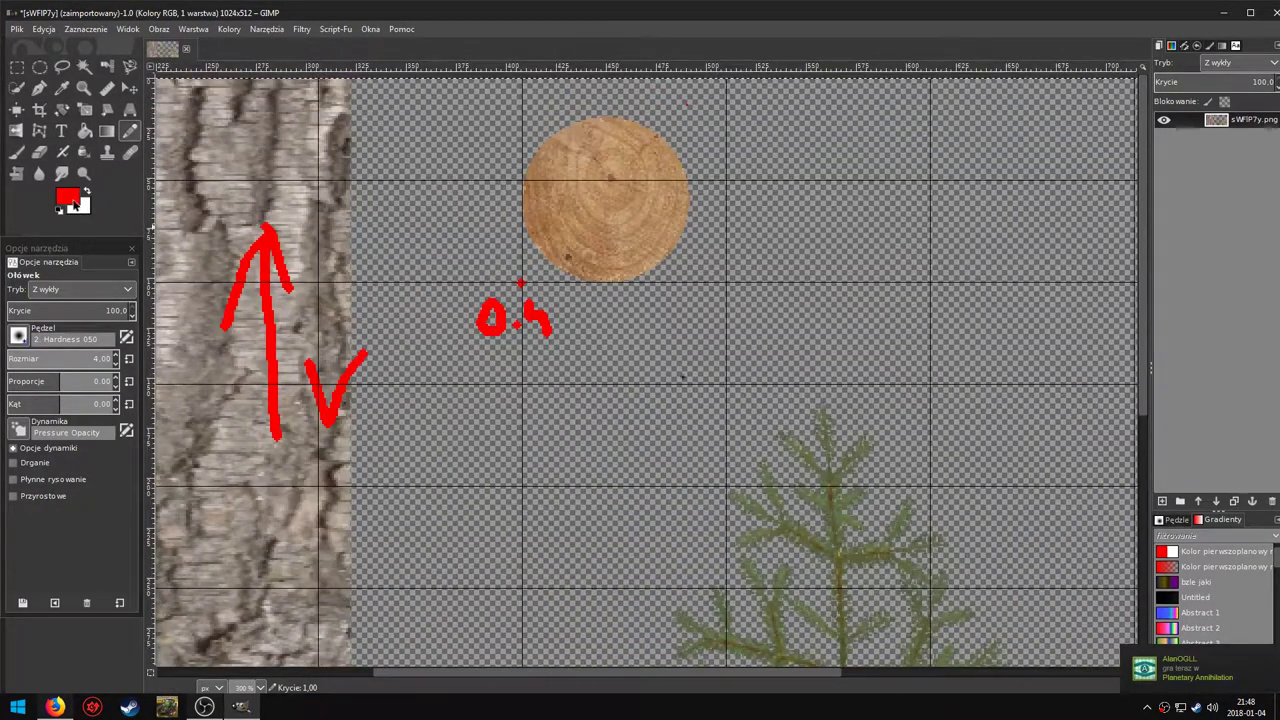
# Switch the Pencil's foreground colour to blue.
pyautogui.click(73, 200)
pyautogui.click(170, 300)
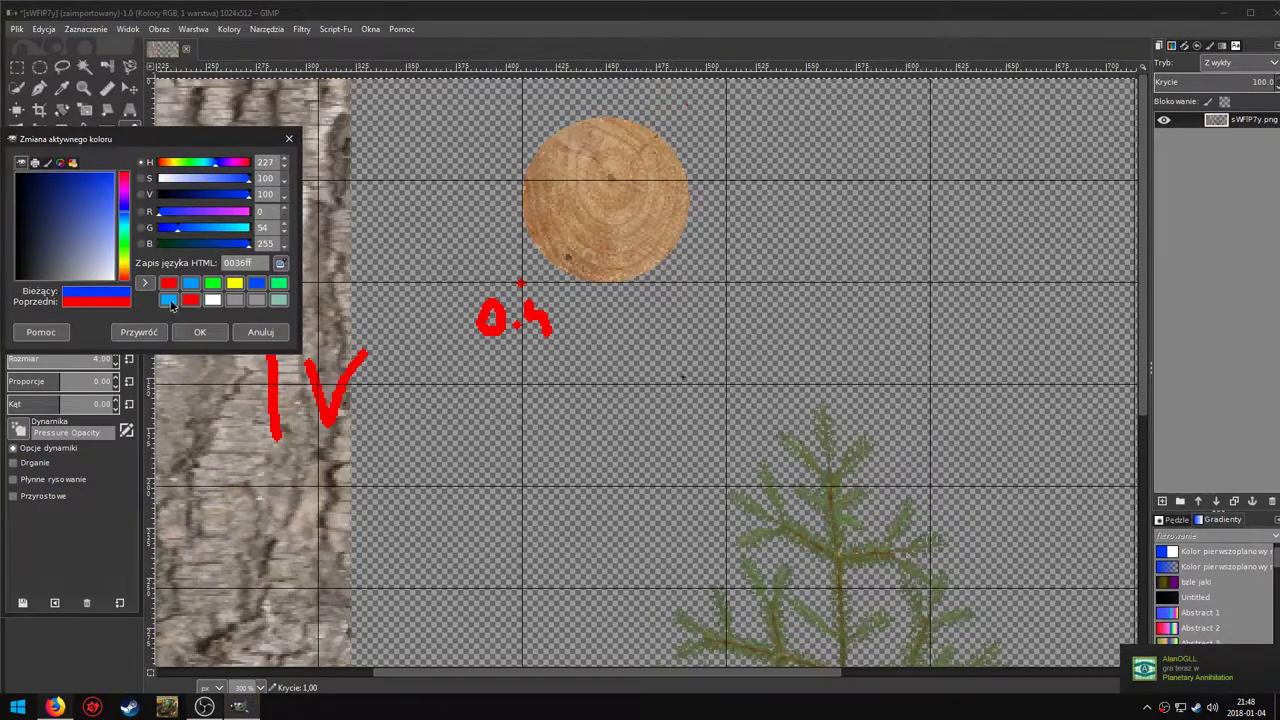
pyautogui.click(200, 331)
pyautogui.keyDown('ctrl'); pyautogui.scroll(-2, 461, 535); pyautogui.keyUp('ctrl')
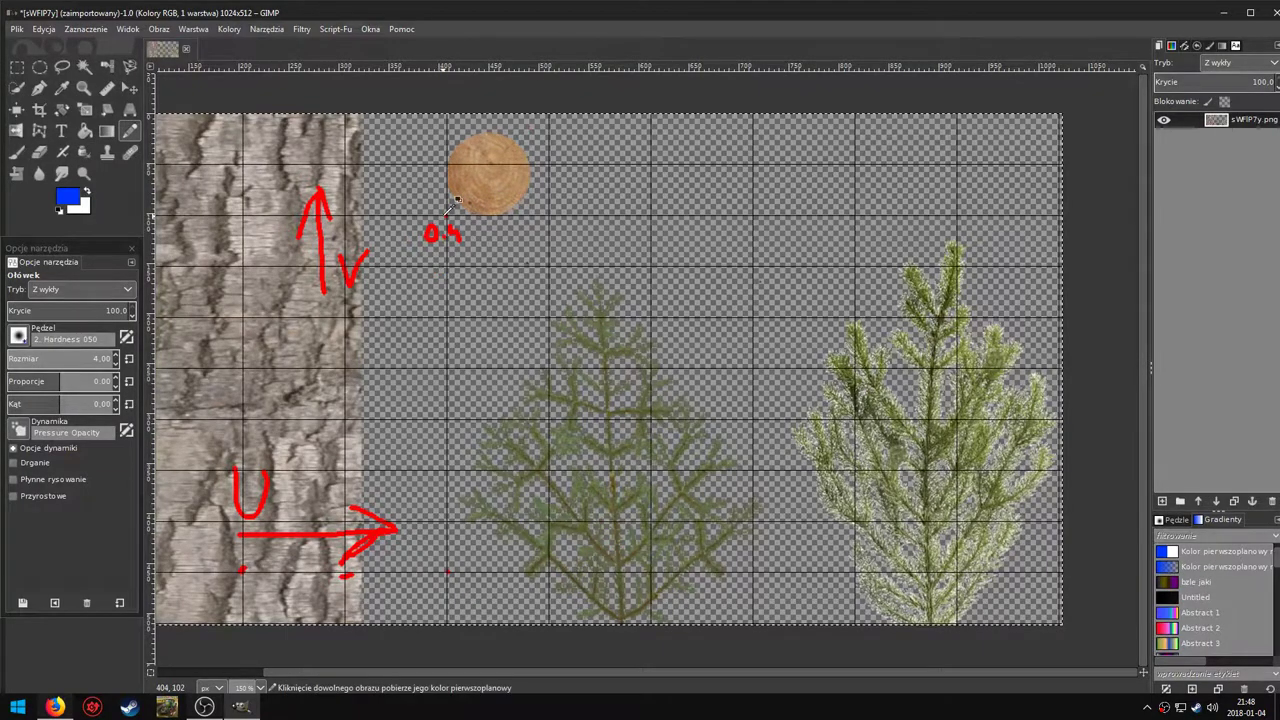
pyautogui.keyDown('ctrl'); pyautogui.scroll(1, 444, 220); pyautogui.keyUp('ctrl')
pyautogui.keyDown('ctrl'); pyautogui.scroll(2, 474, 331); pyautogui.keyUp('ctrl')
# Write a blue comma and '08' after 0.4, and dot above the wood slice.
pyautogui.moveTo(568, 420); pyautogui.dragTo(541, 476)
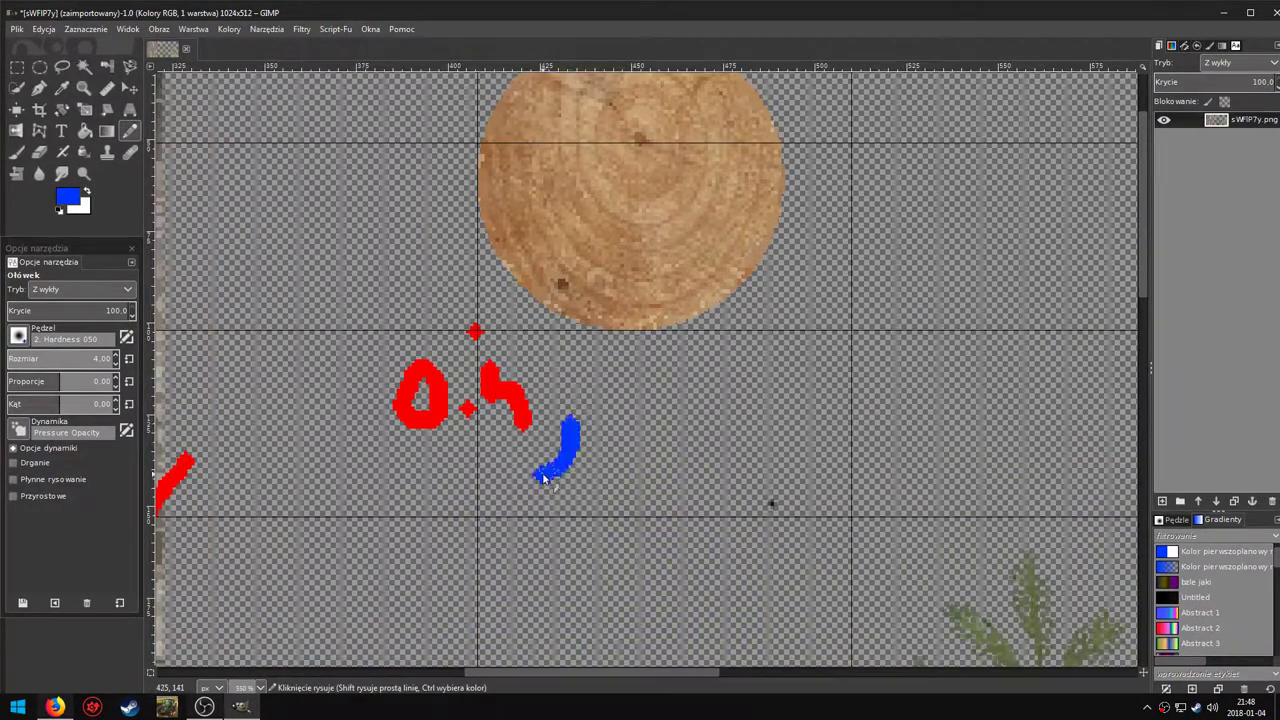
pyautogui.click(632, 370)
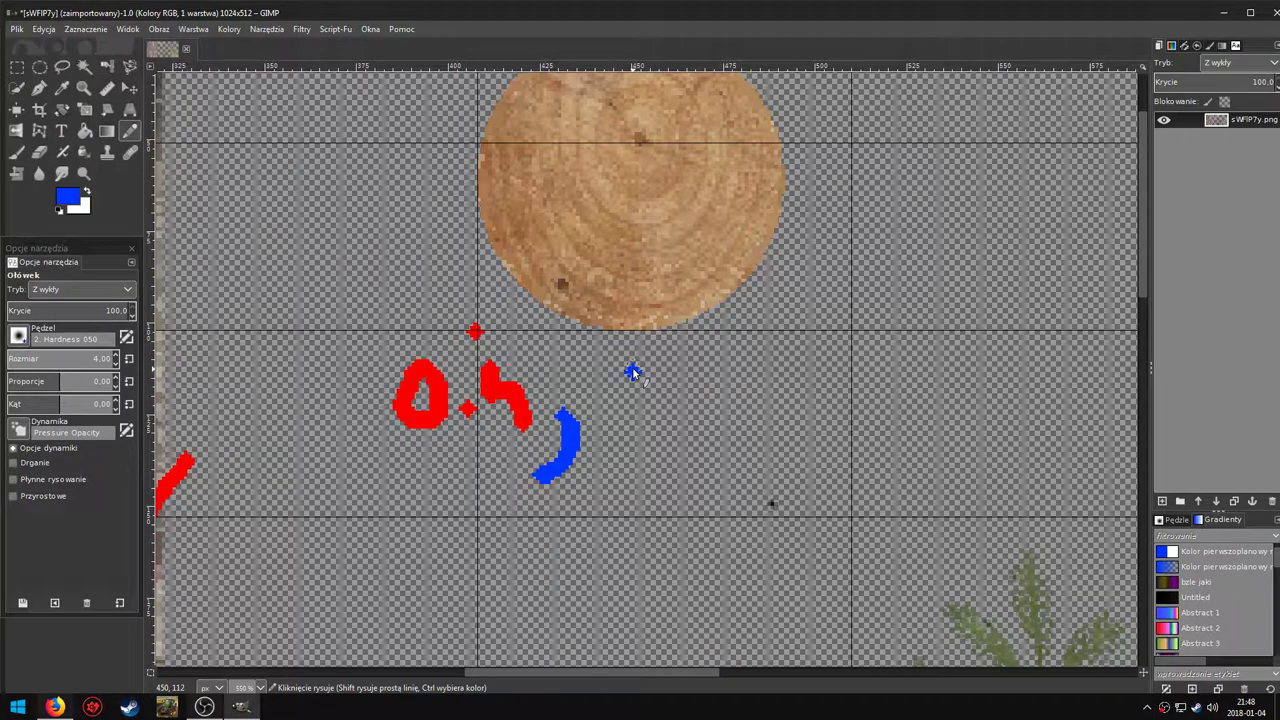
pyautogui.moveTo(628, 366)
pyautogui.mouseDown()
pyautogui.moveTo(625, 414)
pyautogui.moveTo(602, 368)
pyautogui.mouseUp()
pyautogui.click(648, 412)
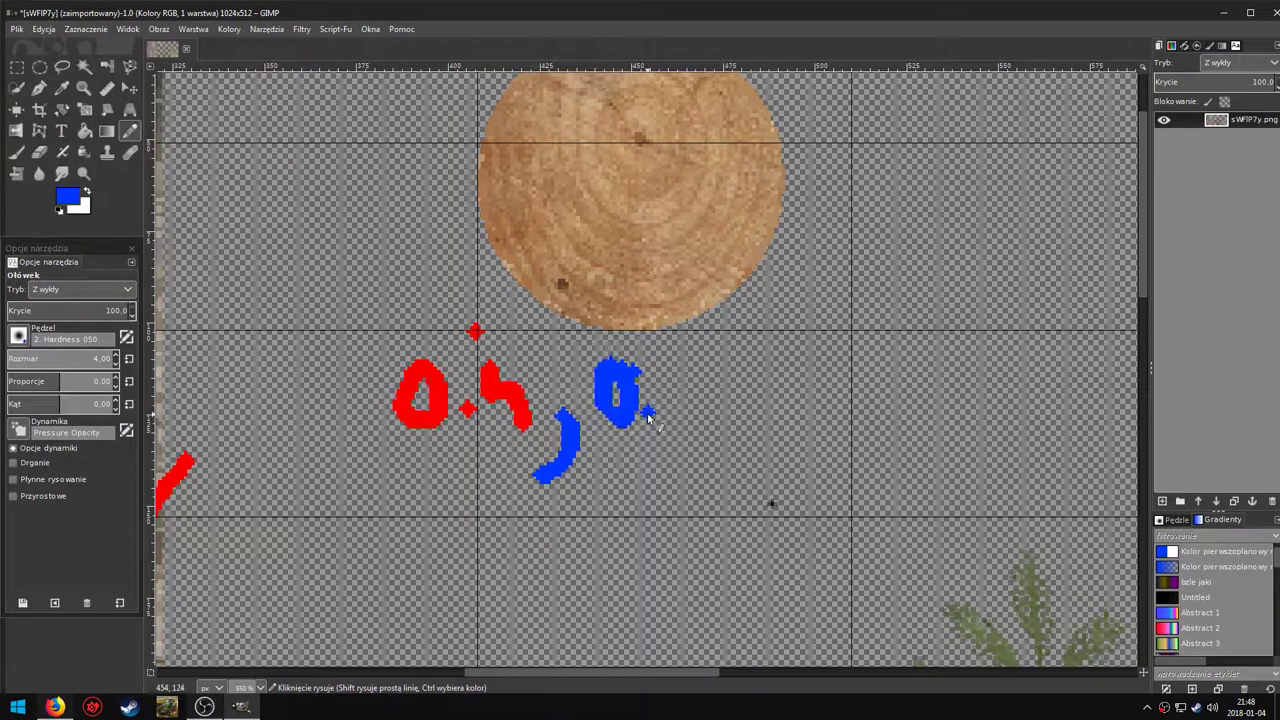
pyautogui.moveTo(700, 358)
pyautogui.mouseDown()
pyautogui.moveTo(650, 435)
pyautogui.moveTo(680, 398)
pyautogui.mouseUp()
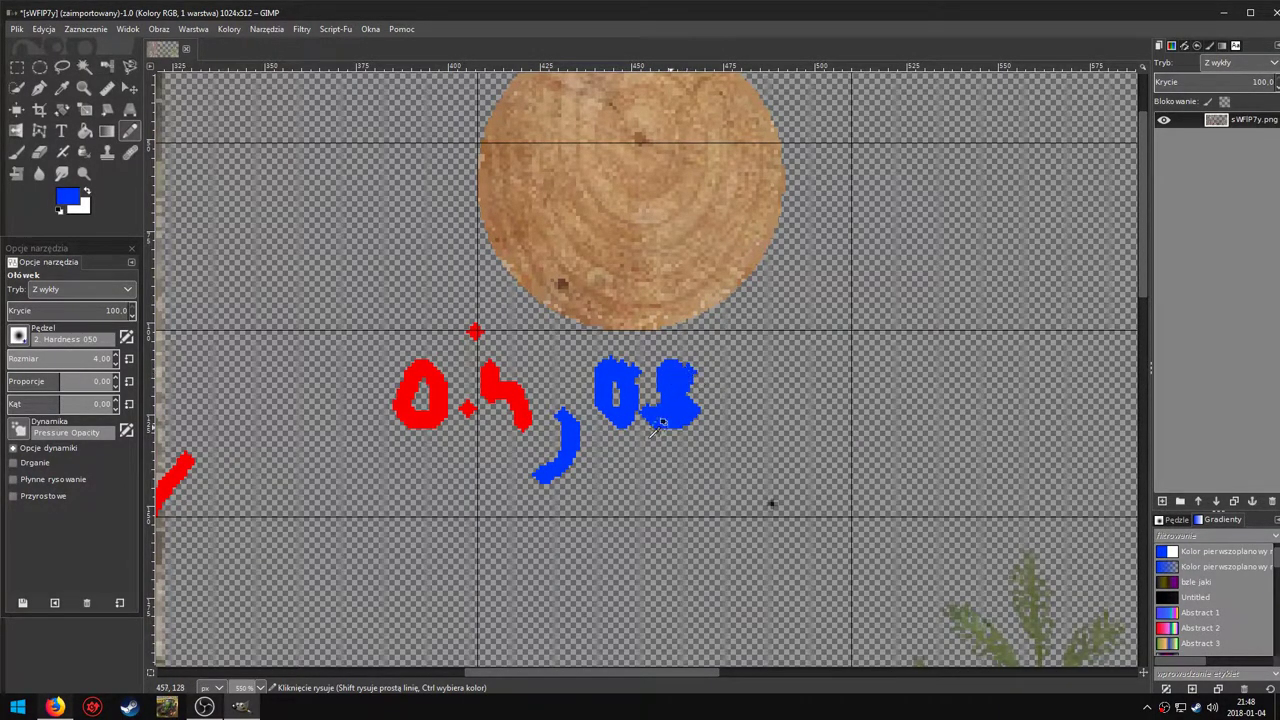
pyautogui.keyDown('ctrl'); pyautogui.scroll(-2, 632, 405); pyautogui.keyUp('ctrl')
pyautogui.click(696, 251)
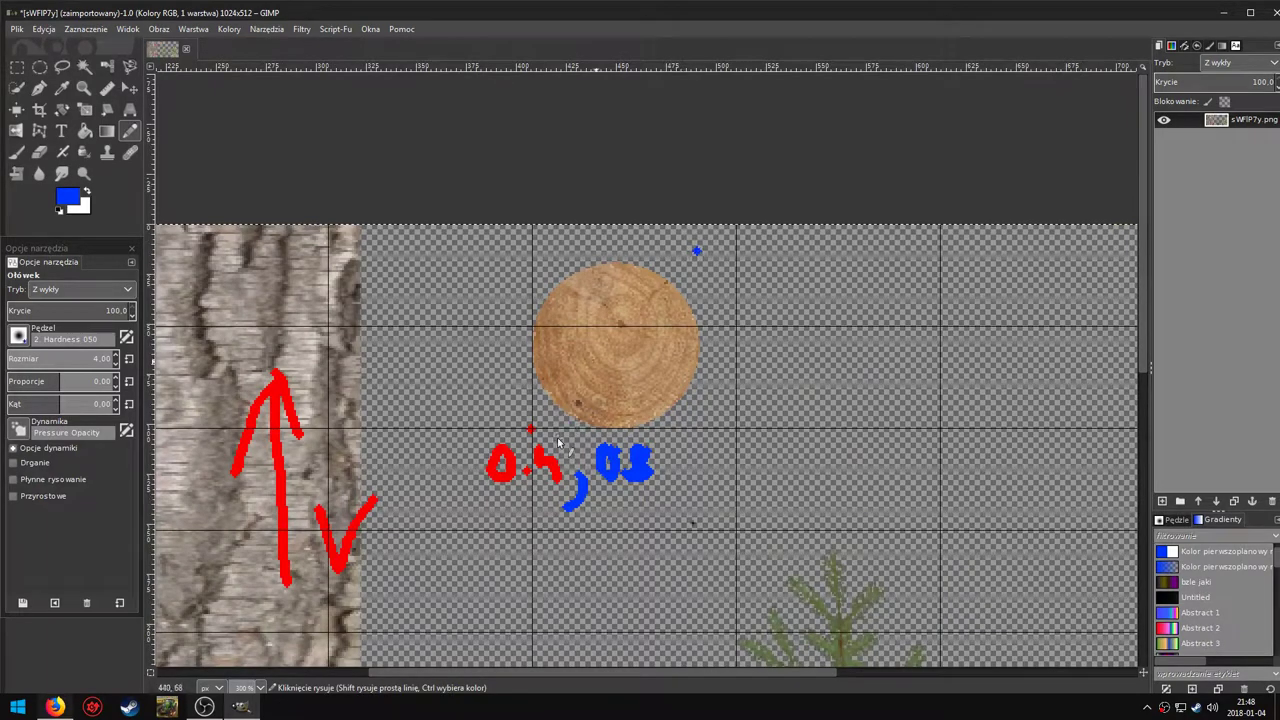
pyautogui.keyDown('ctrl'); pyautogui.scroll(1, 629, 382); pyautogui.keyUp('ctrl')
pyautogui.keyDown('ctrl'); pyautogui.scroll(1, 571, 426); pyautogui.keyUp('ctrl')
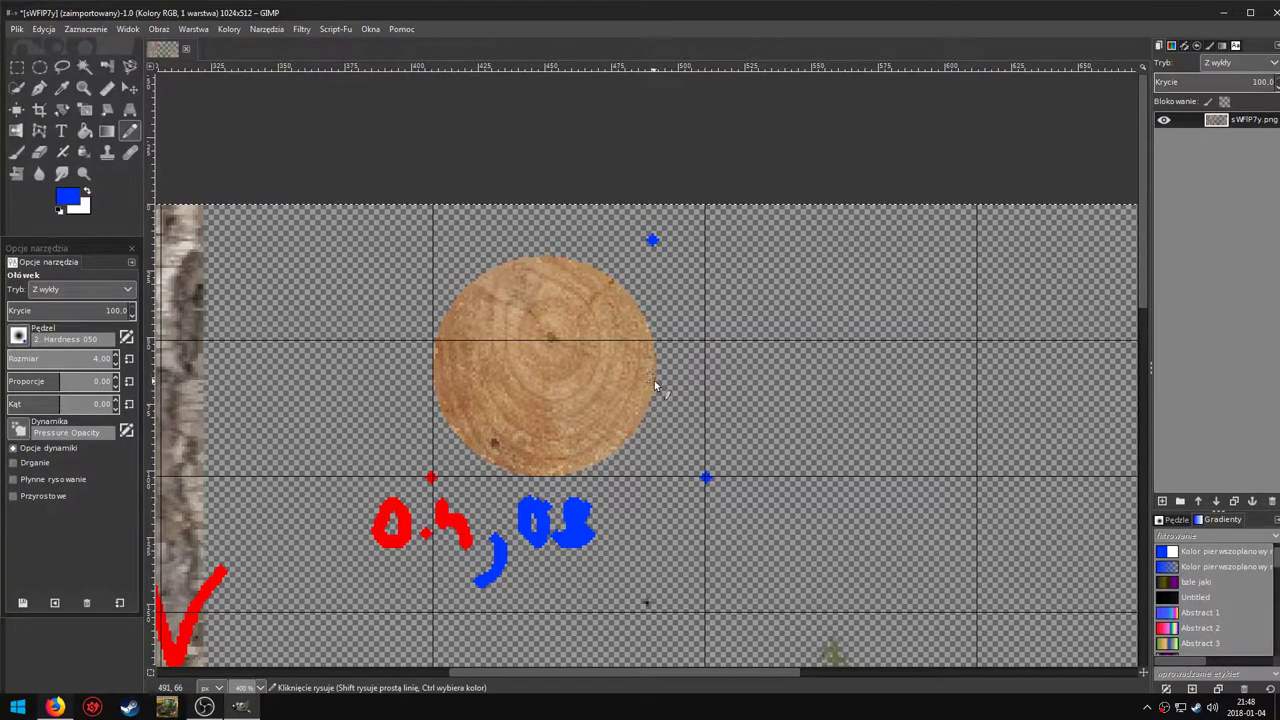
pyautogui.keyDown('ctrl'); pyautogui.scroll(2, 652, 445); pyautogui.keyUp('ctrl')
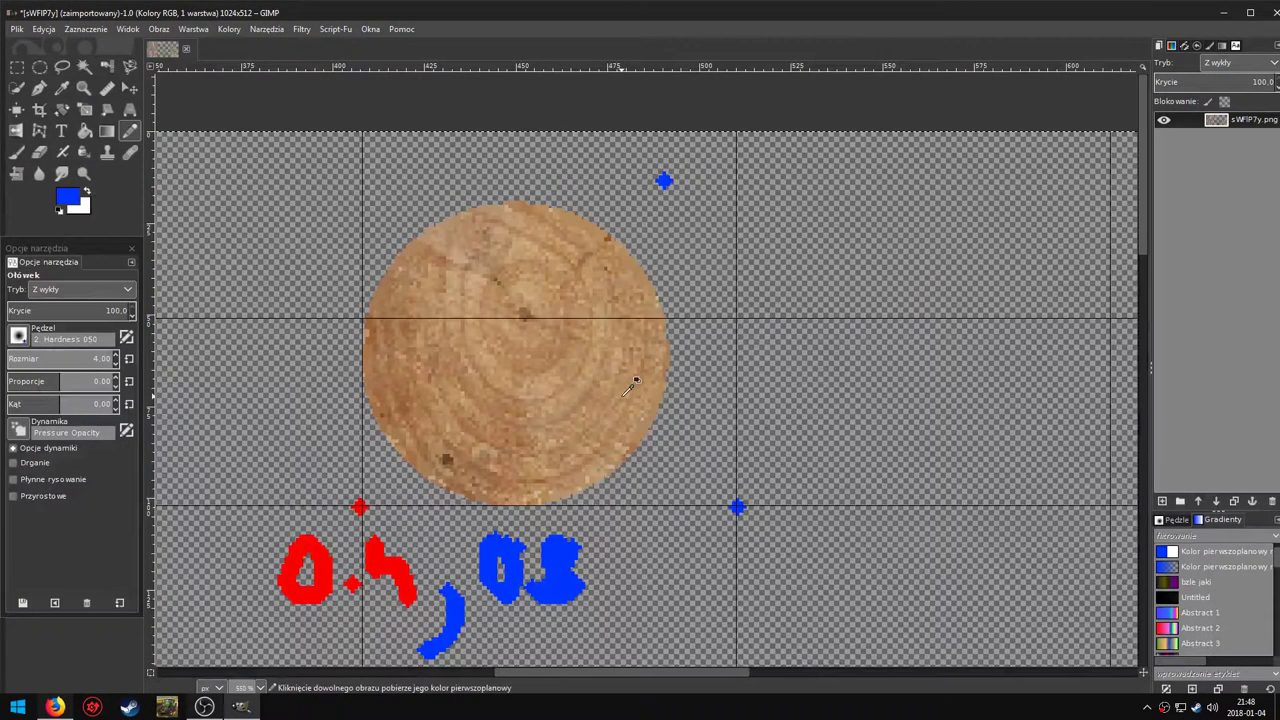
# Pick red from the existing marks and write '0.47' above the wood slice.
pyautogui.keyDown('ctrl'); pyautogui.scroll(-2, 590, 445); pyautogui.keyUp('ctrl')
pyautogui.keyDown('ctrl'); pyautogui.click(418, 592); pyautogui.keyUp('ctrl')
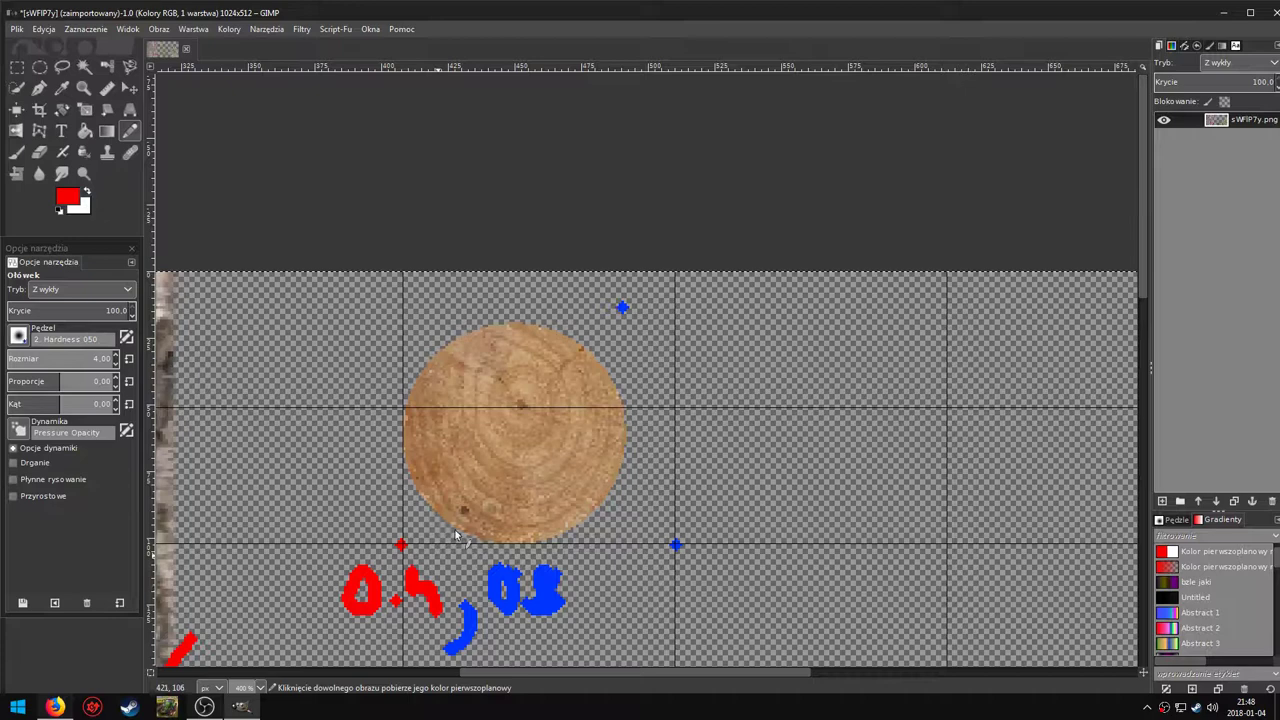
pyautogui.keyDown('ctrl'); pyautogui.scroll(1, 595, 323); pyautogui.keyUp('ctrl')
pyautogui.moveTo(632, 316)
pyautogui.mouseDown()
pyautogui.moveTo(625, 355)
pyautogui.moveTo(700, 358)
pyautogui.mouseUp()
pyautogui.moveTo(714, 304)
pyautogui.mouseDown()
pyautogui.moveTo(744, 312)
pyautogui.moveTo(728, 368)
pyautogui.moveTo(752, 340)
pyautogui.mouseUp()
pyautogui.keyDown('ctrl'); pyautogui.scroll(-1, 610, 455); pyautogui.keyUp('ctrl')
pyautogui.moveTo(603, 446); pyautogui.dragTo(578, 412, button='middle')
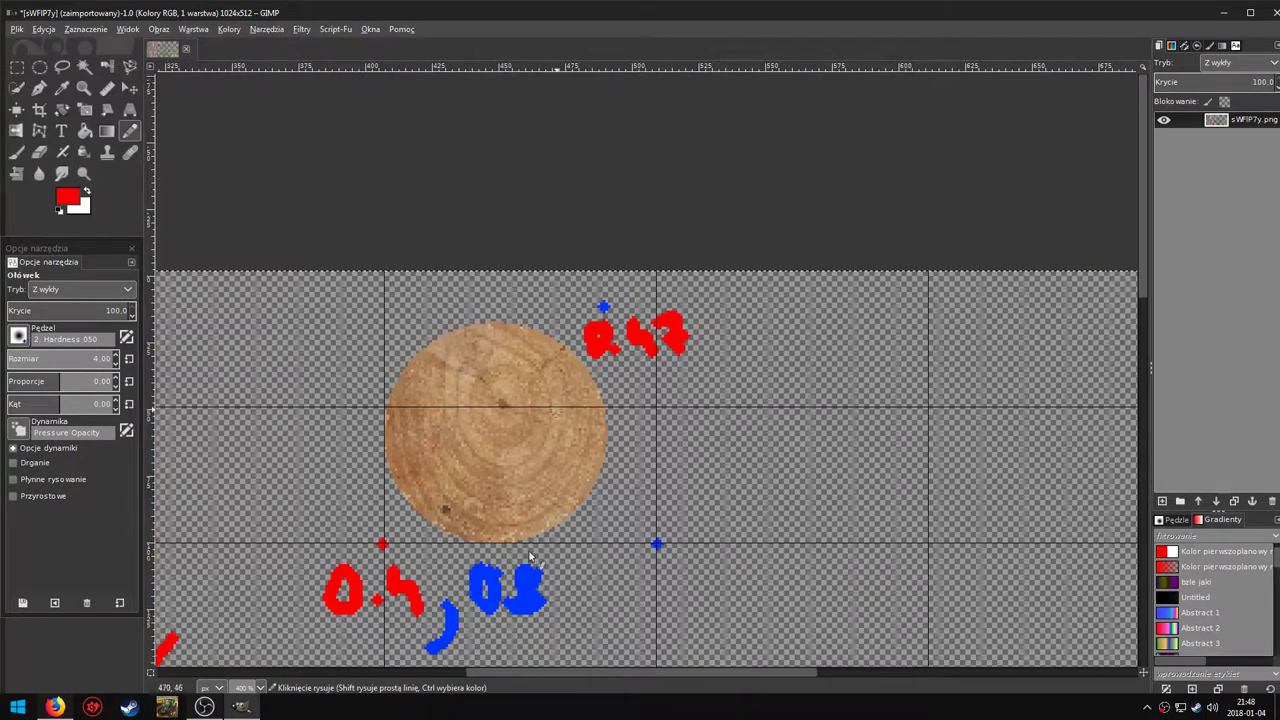
# Pick blue from an existing marker and write ',0.95' after the red 0.47.
pyautogui.keyDown('ctrl'); pyautogui.click(532, 568); pyautogui.keyUp('ctrl')
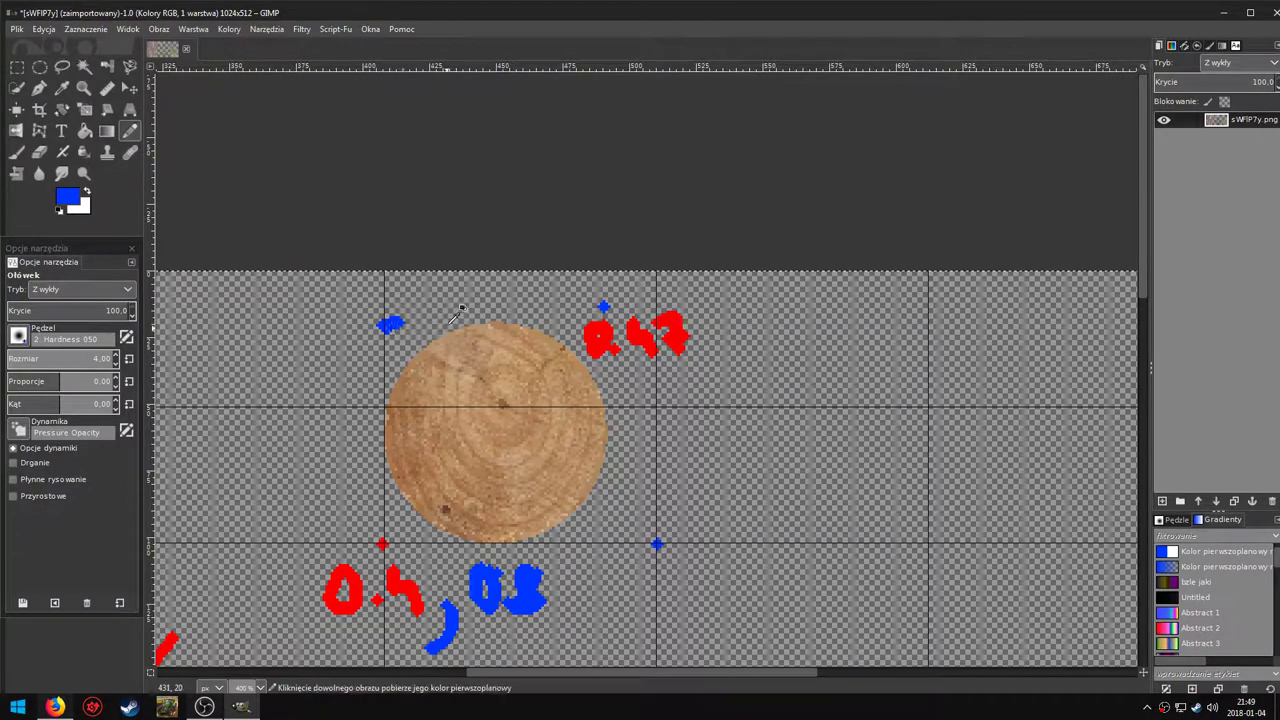
pyautogui.moveTo(490, 330); pyautogui.dragTo(390, 350, button='middle')
pyautogui.moveTo(623, 374); pyautogui.dragTo(611, 413)
pyautogui.keyDown('ctrl'); pyautogui.scroll(1, 628, 365); pyautogui.keyUp('ctrl')
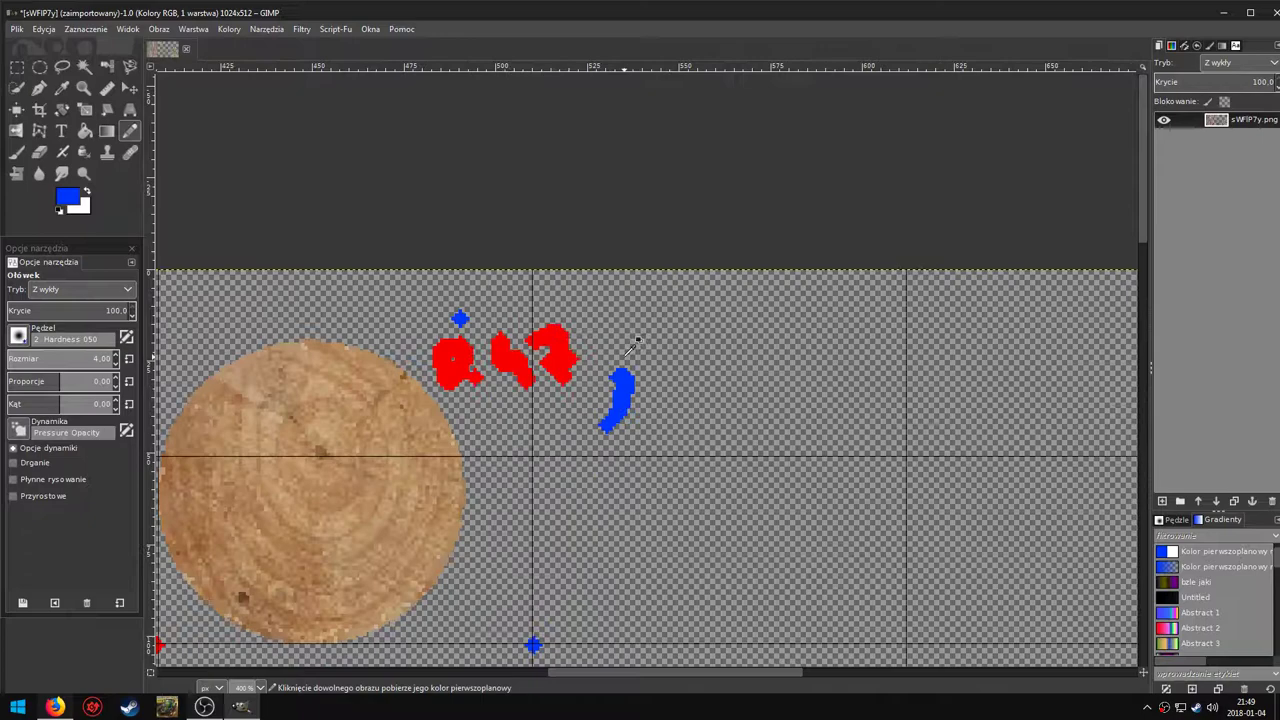
pyautogui.keyDown('ctrl'); pyautogui.scroll(1, 633, 352); pyautogui.keyUp('ctrl')
pyautogui.moveTo(700, 335); pyautogui.dragTo(692, 330)
pyautogui.click(733, 393)
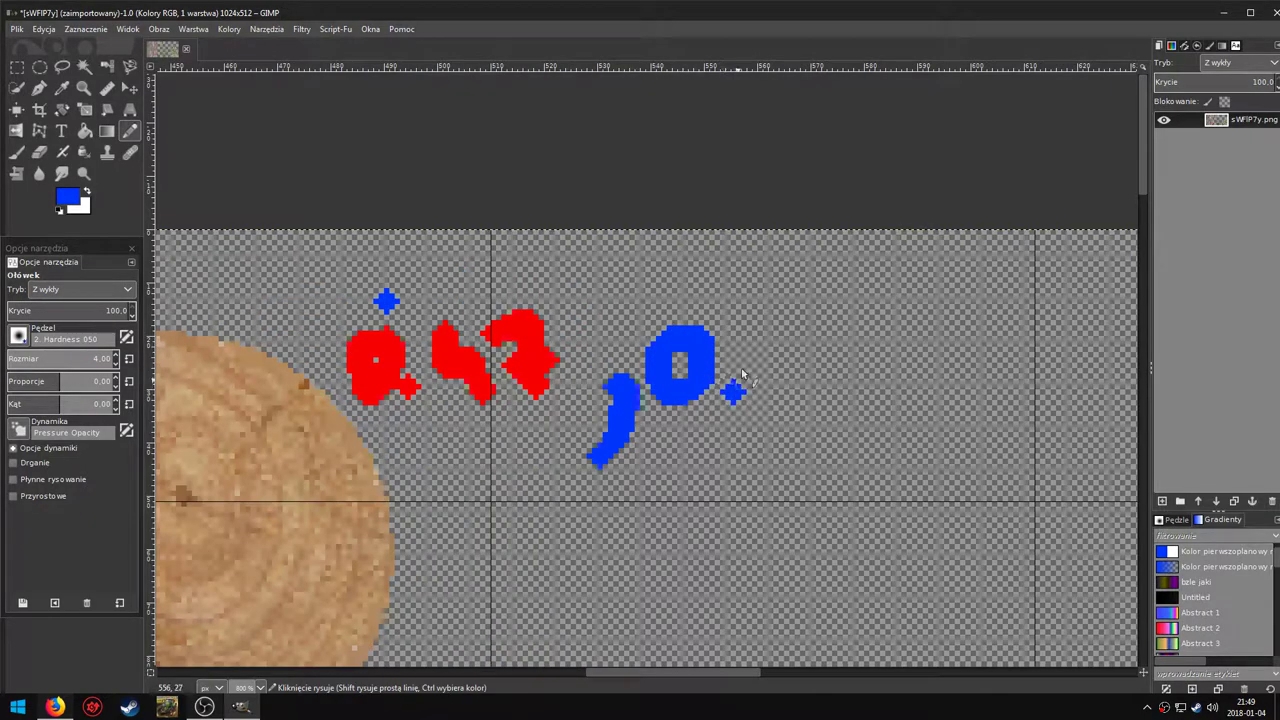
pyautogui.moveTo(773, 365)
pyautogui.mouseDown()
pyautogui.moveTo(788, 345)
pyautogui.moveTo(778, 405)
pyautogui.mouseUp()
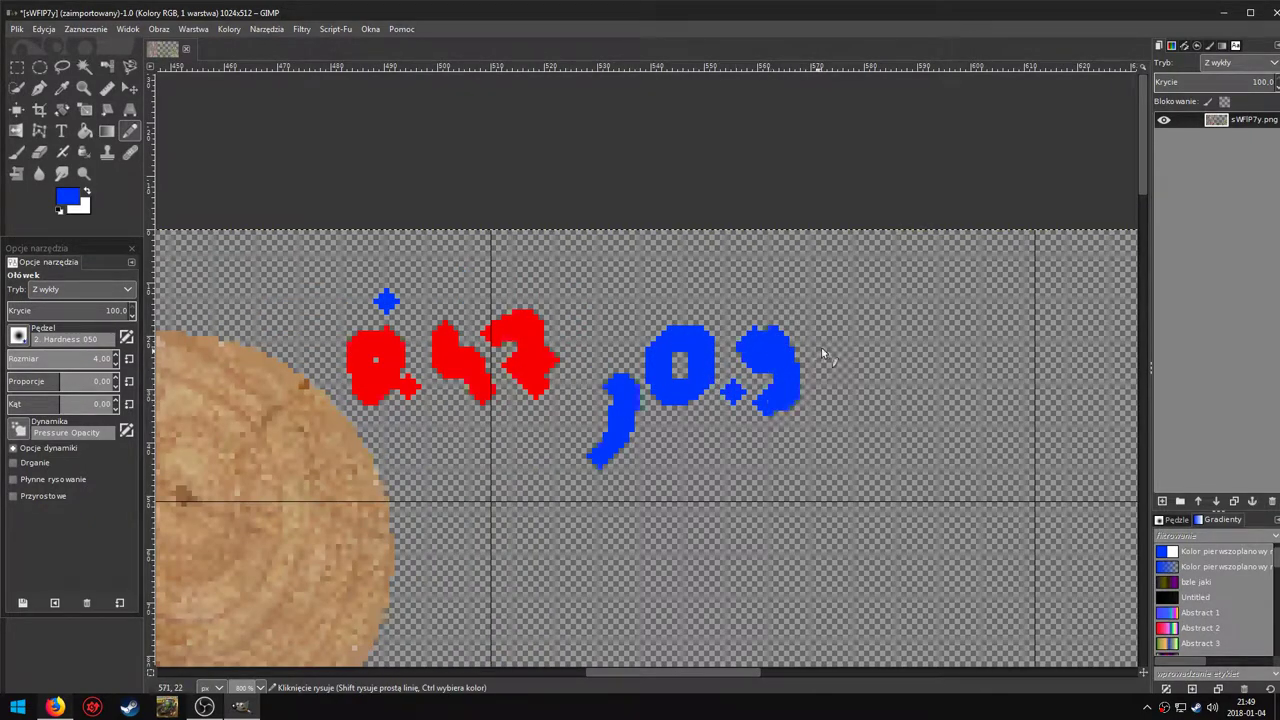
pyautogui.moveTo(805, 335)
pyautogui.mouseDown()
pyautogui.moveTo(818, 373)
pyautogui.moveTo(845, 395)
pyautogui.mouseUp()
# Zoom out over the labelled texture and launch Autodesk Maya 2017.
pyautogui.keyDown('ctrl'); pyautogui.scroll(-3, 730, 440); pyautogui.keyUp('ctrl')
pyautogui.keyDown('ctrl'); pyautogui.scroll(-2, 645, 445); pyautogui.keyUp('ctrl')
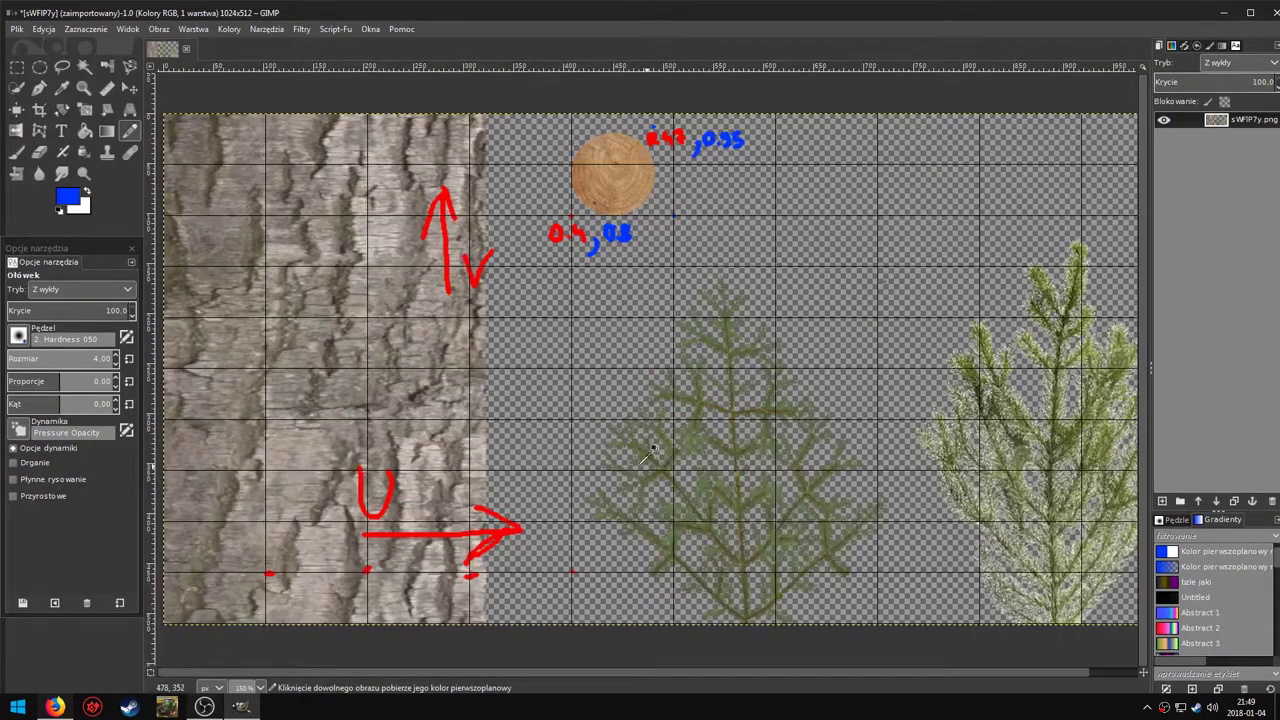
pyautogui.scroll(1, 642, 441)
pyautogui.keyDown('ctrl'); pyautogui.scroll(1, 650, 404); pyautogui.keyUp('ctrl')
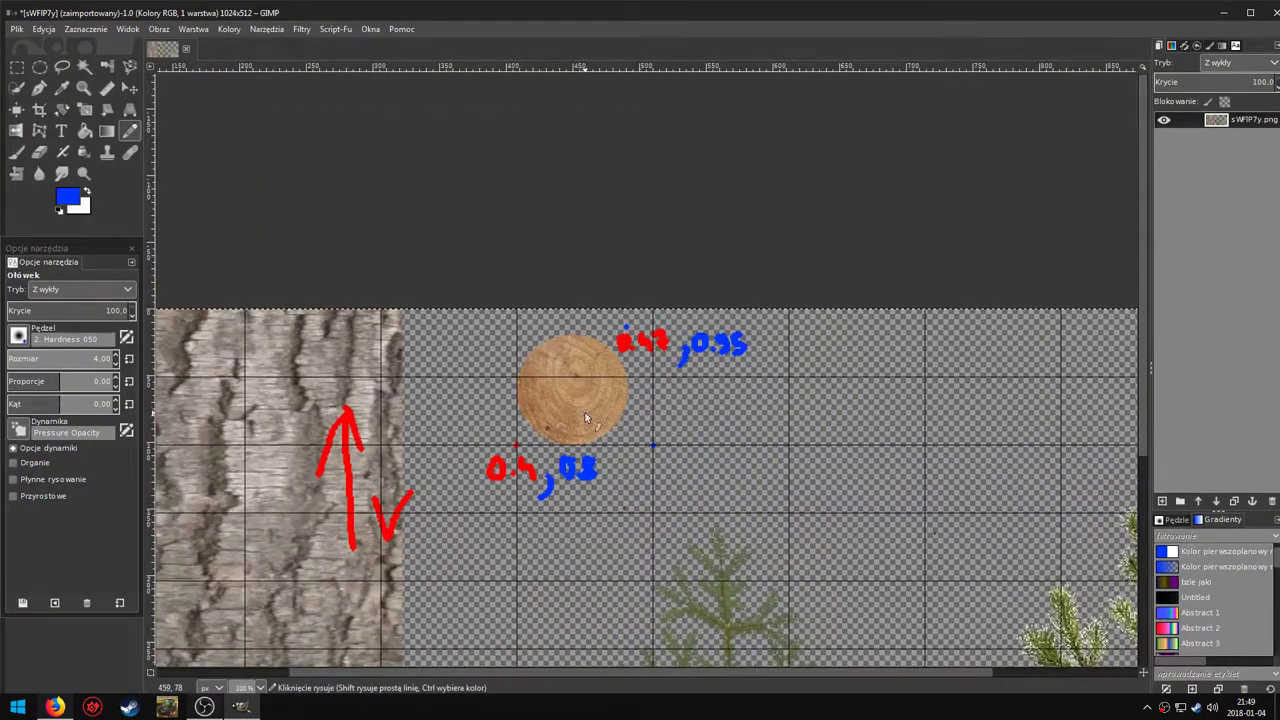
pyautogui.click(17, 706)
pyautogui.click(75, 555)
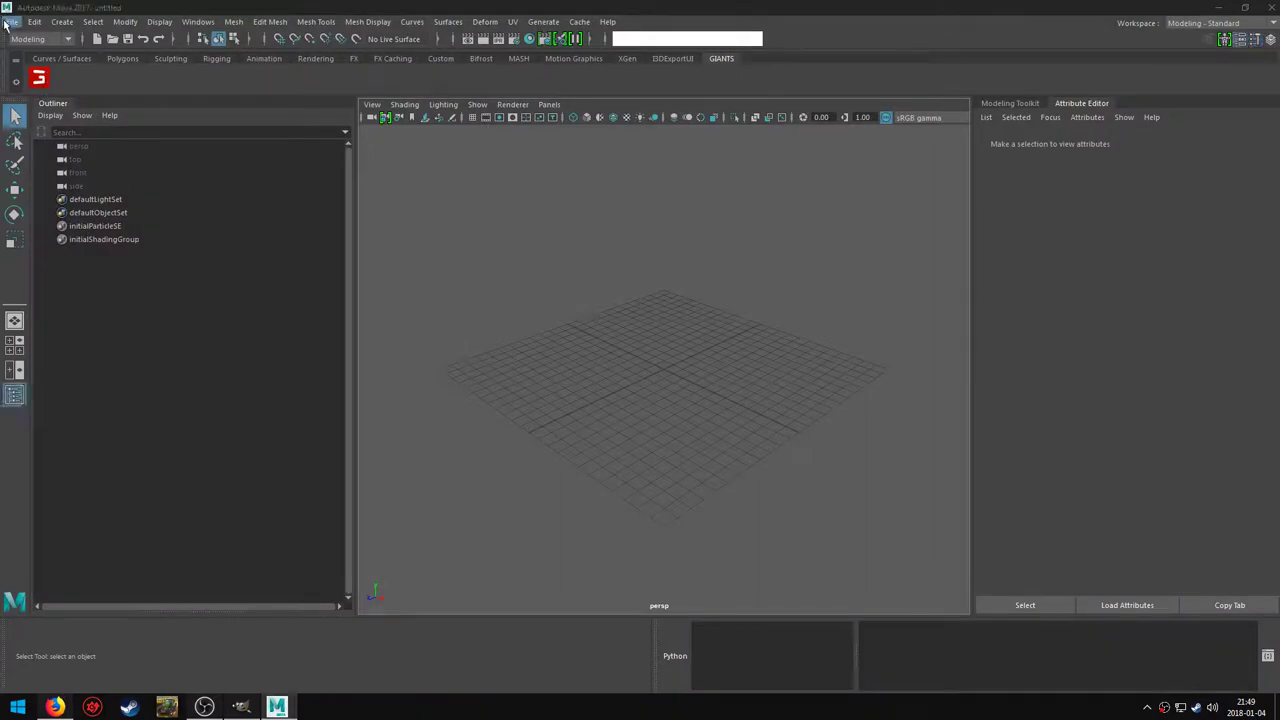
# Import TUTORIAL.fbx into the empty scene and orbit to view the tree.
pyautogui.click(12, 21)
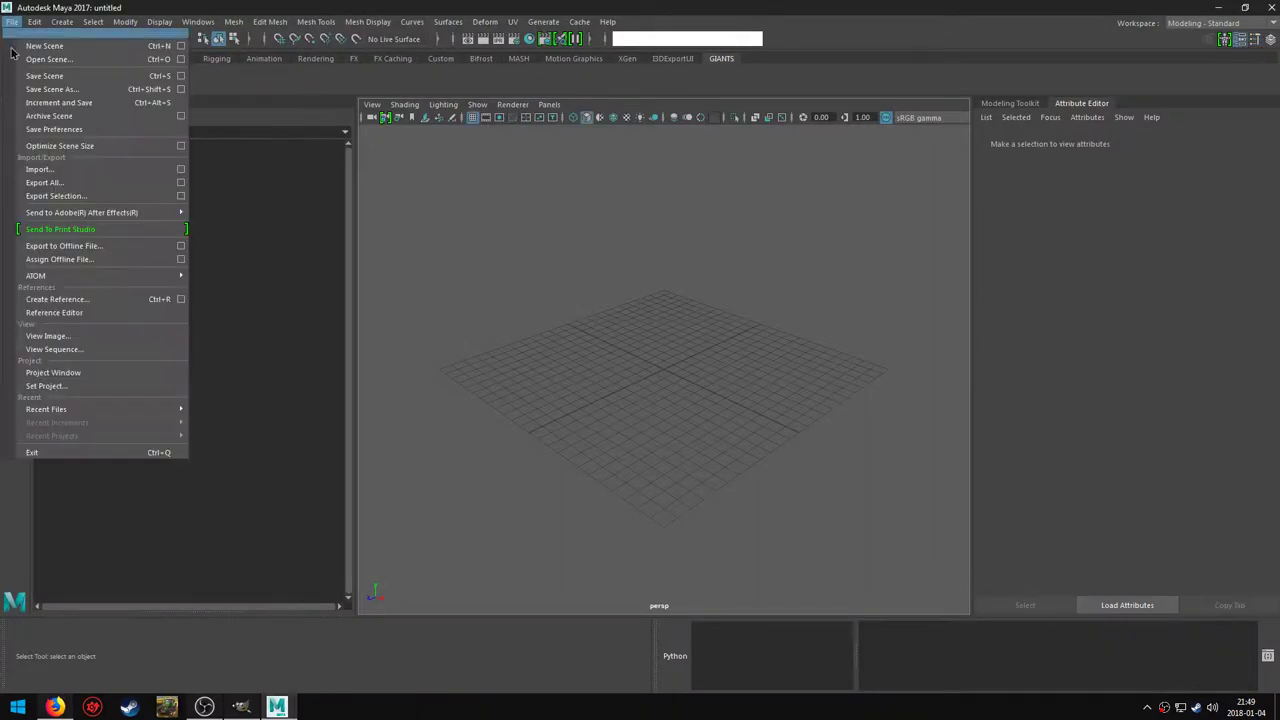
pyautogui.click(37, 172)
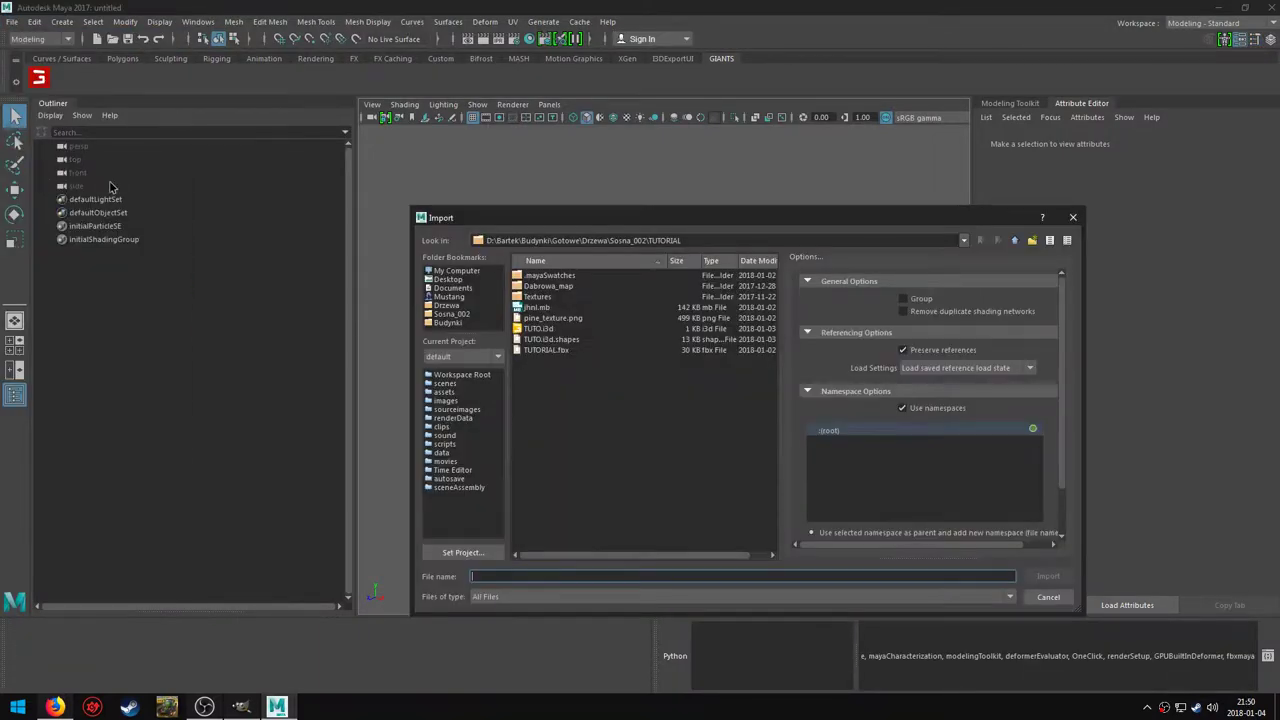
pyautogui.doubleClick(540, 350)
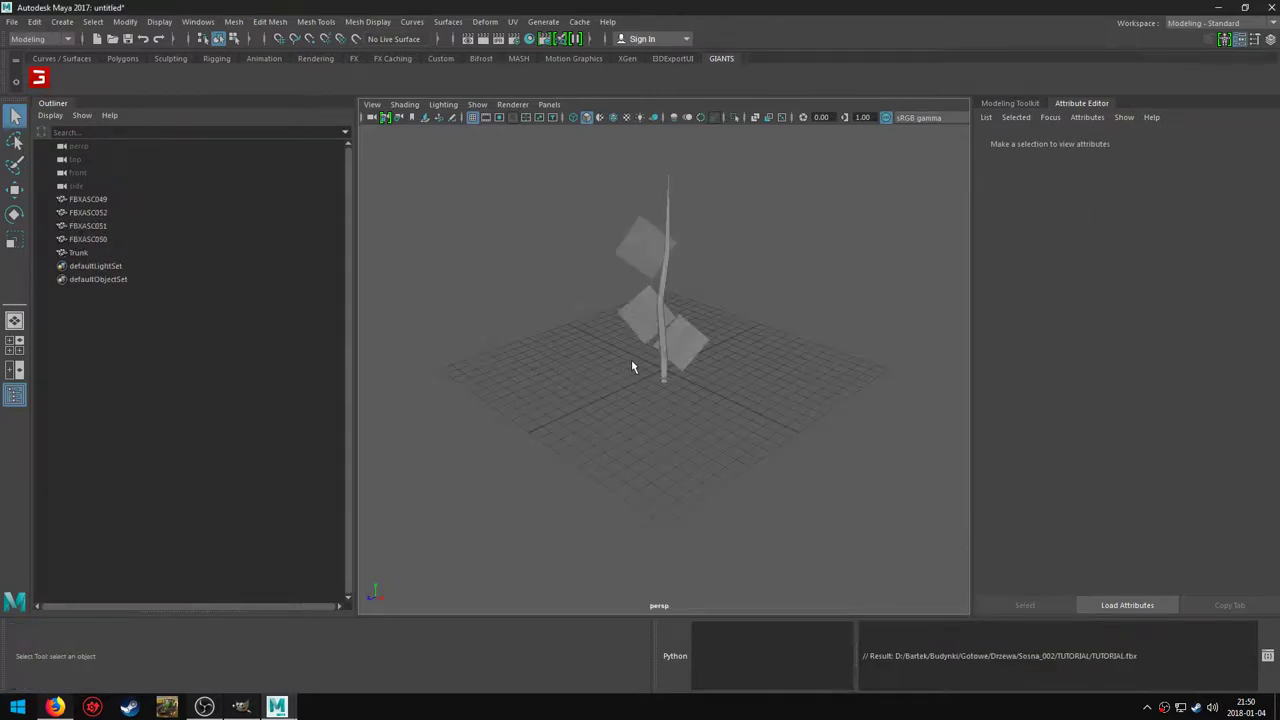
pyautogui.keyDown('alt'); pyautogui.moveTo(594, 334); pyautogui.dragTo(628, 320); pyautogui.keyUp('alt')
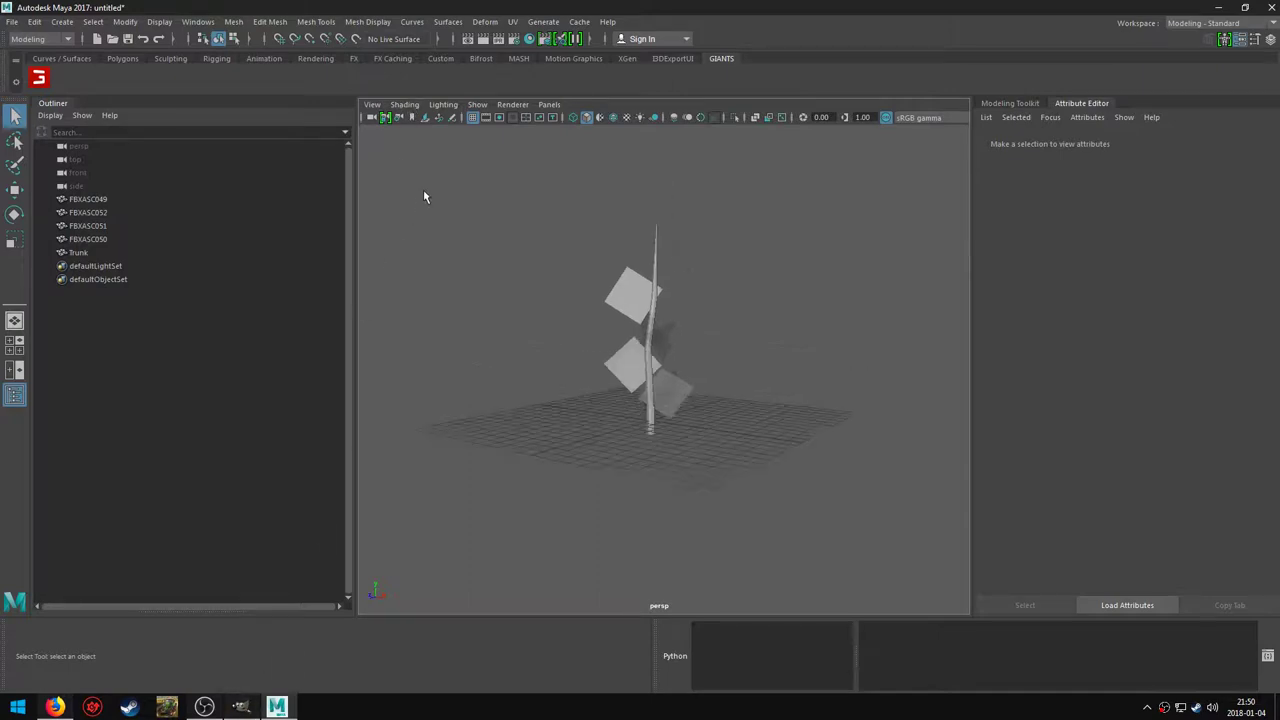
# Turn on Hardware Texturing so the tree shows its bark and branch textures.
pyautogui.keyDown('alt'); pyautogui.moveTo(440, 400); pyautogui.dragTo(423, 189); pyautogui.keyUp('alt')
pyautogui.click(404, 104)
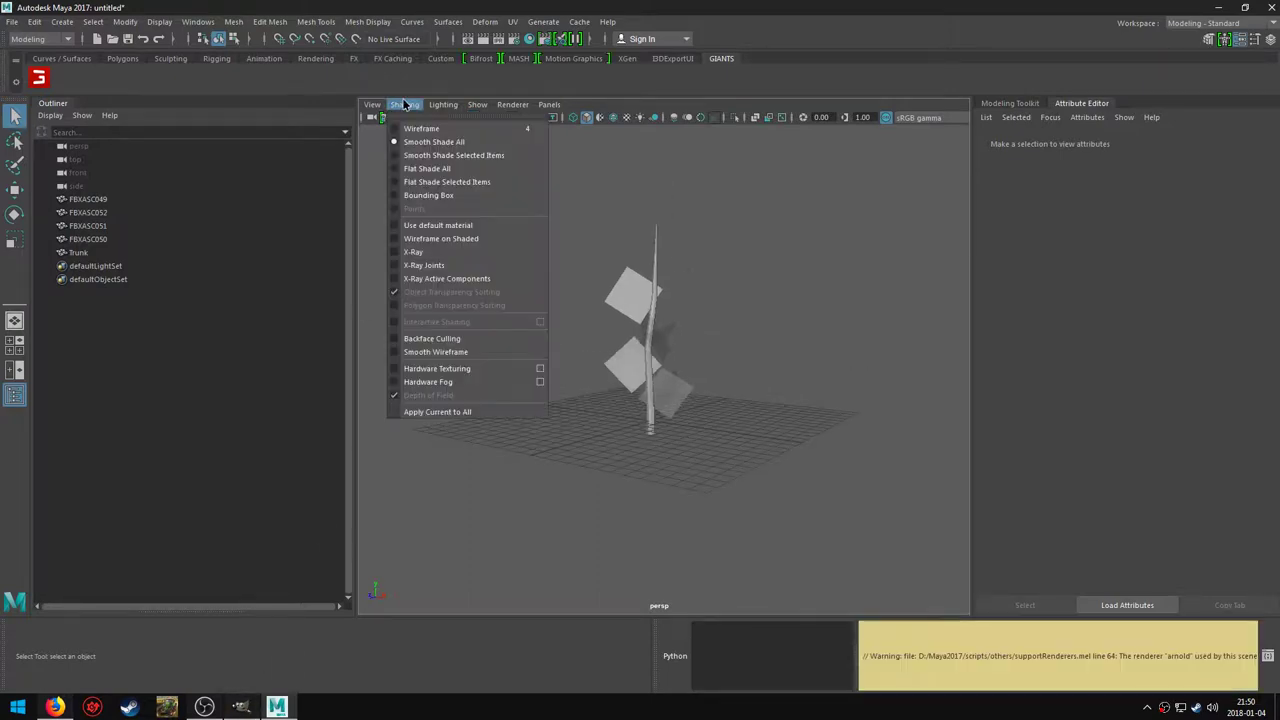
pyautogui.click(397, 372)
pyautogui.keyDown('alt'); pyautogui.moveTo(626, 360); pyautogui.dragTo(809, 300, button='right'); pyautogui.keyUp('alt')
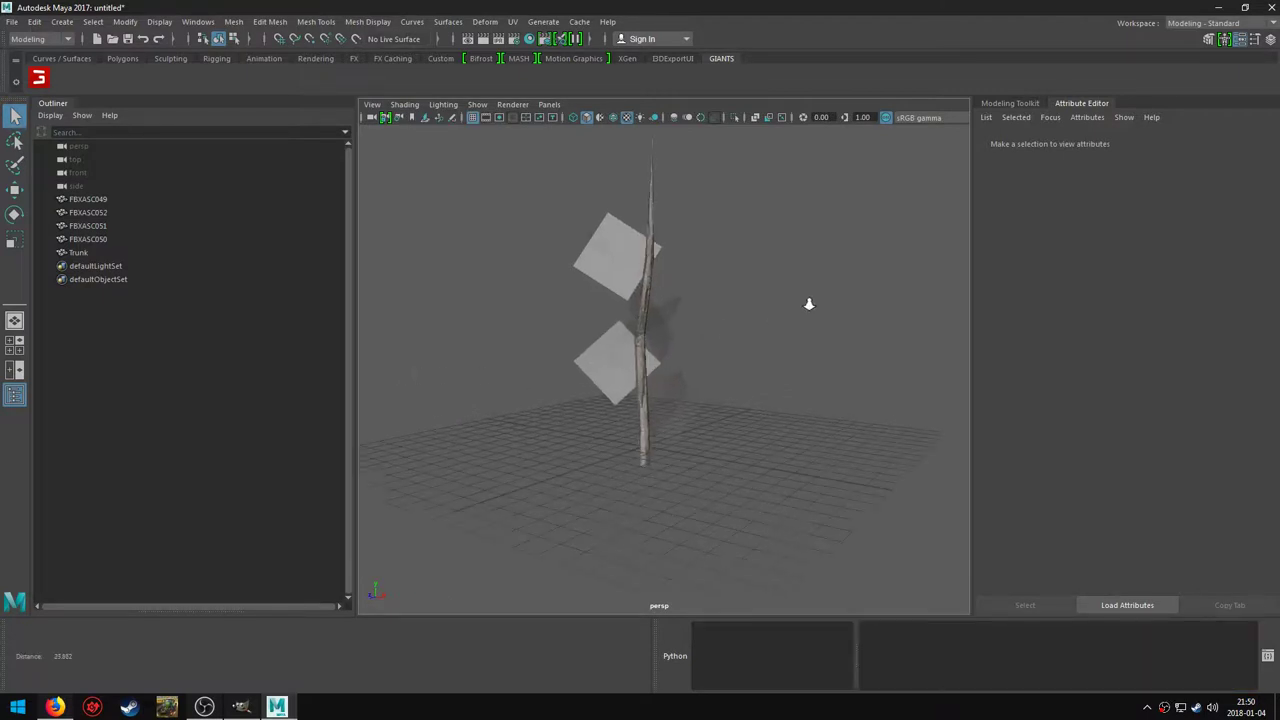
pyautogui.keyDown('alt'); pyautogui.moveTo(809, 300); pyautogui.dragTo(685, 398); pyautogui.keyUp('alt')
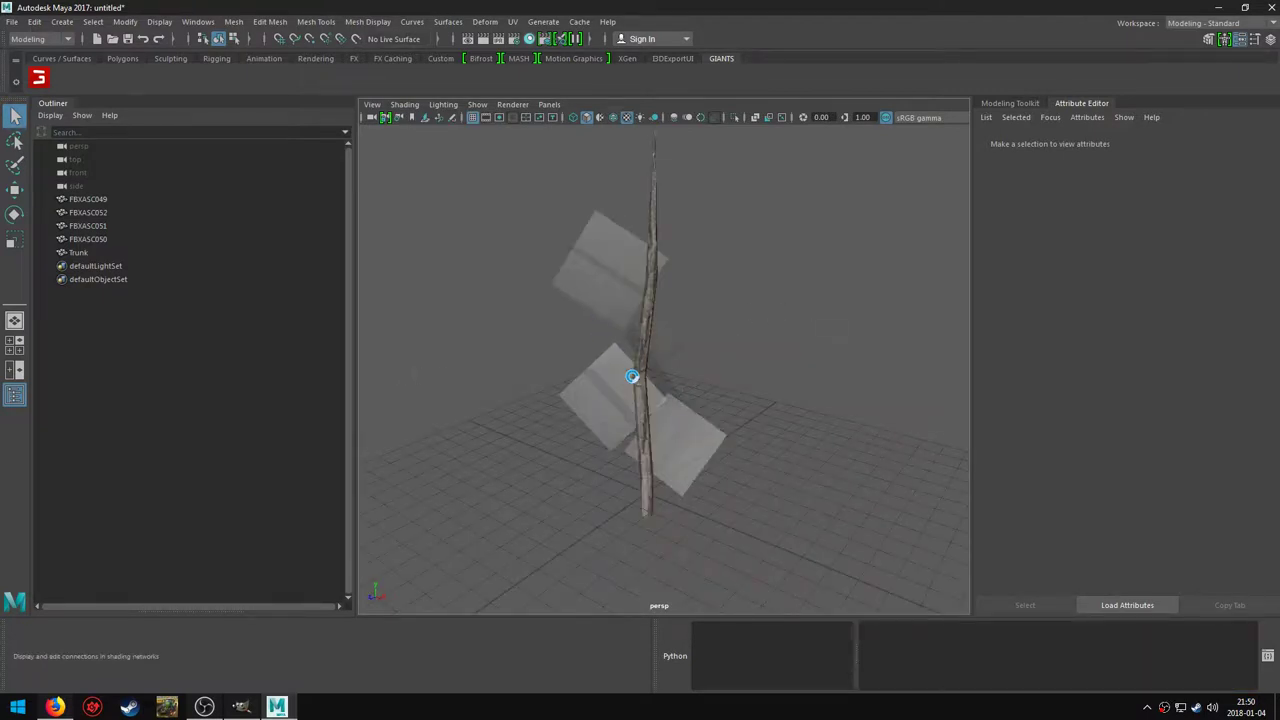
# Inspect the LEAVES material and its texture in Hypershade.
pyautogui.hotkey('shift', 't')
pyautogui.moveTo(571, 146)
pyautogui.mouseDown()
pyautogui.moveTo(599, 329)
pyautogui.moveTo(591, 242)
pyautogui.mouseUp()
pyautogui.click(228, 440)
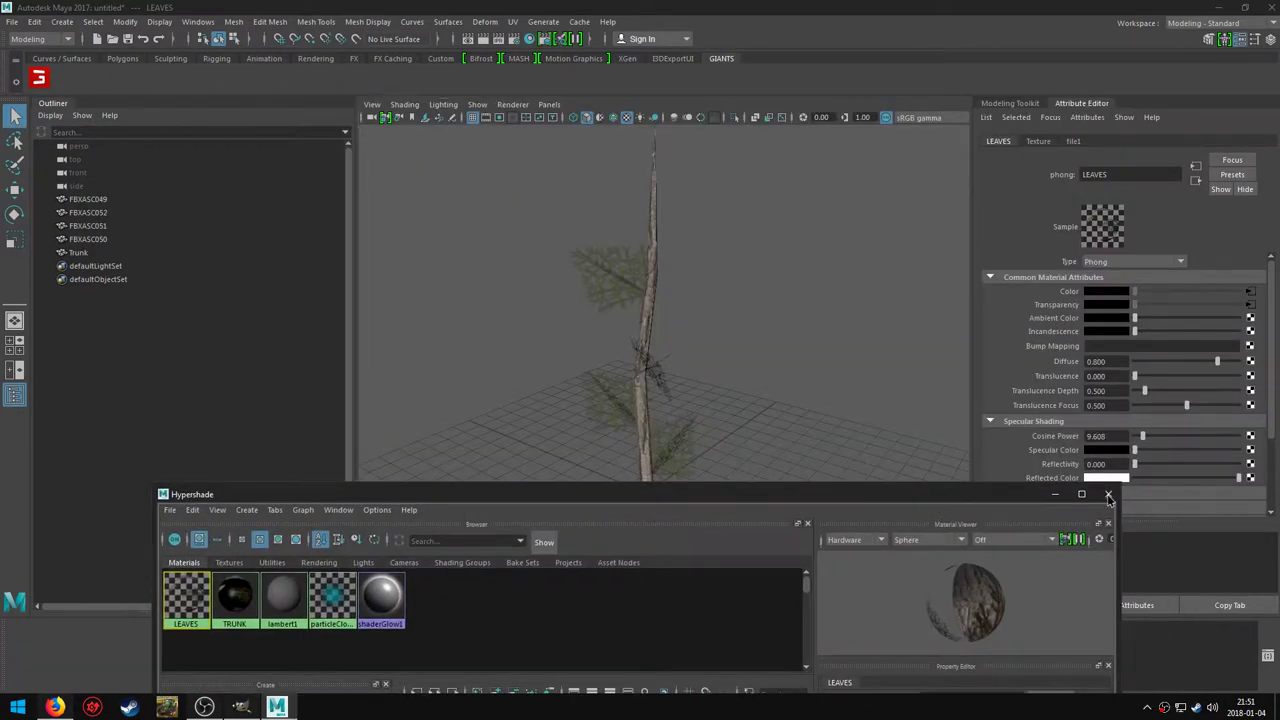
pyautogui.click(705, 465)
# Orbit around the textured tree to check the trunk base and wood-slice end cap.
pyautogui.moveTo(641, 477)
pyautogui.keyDown('alt'); pyautogui.mouseDown()
pyautogui.moveTo(723, 449)
pyautogui.moveTo(700, 475)
pyautogui.moveTo(734, 463)
pyautogui.moveTo(671, 523)
pyautogui.moveTo(654, 491)
pyautogui.moveTo(706, 391)
pyautogui.moveTo(677, 455)
pyautogui.moveTo(590, 435)
pyautogui.moveTo(671, 393)
pyautogui.mouseUp(); pyautogui.keyUp('alt')
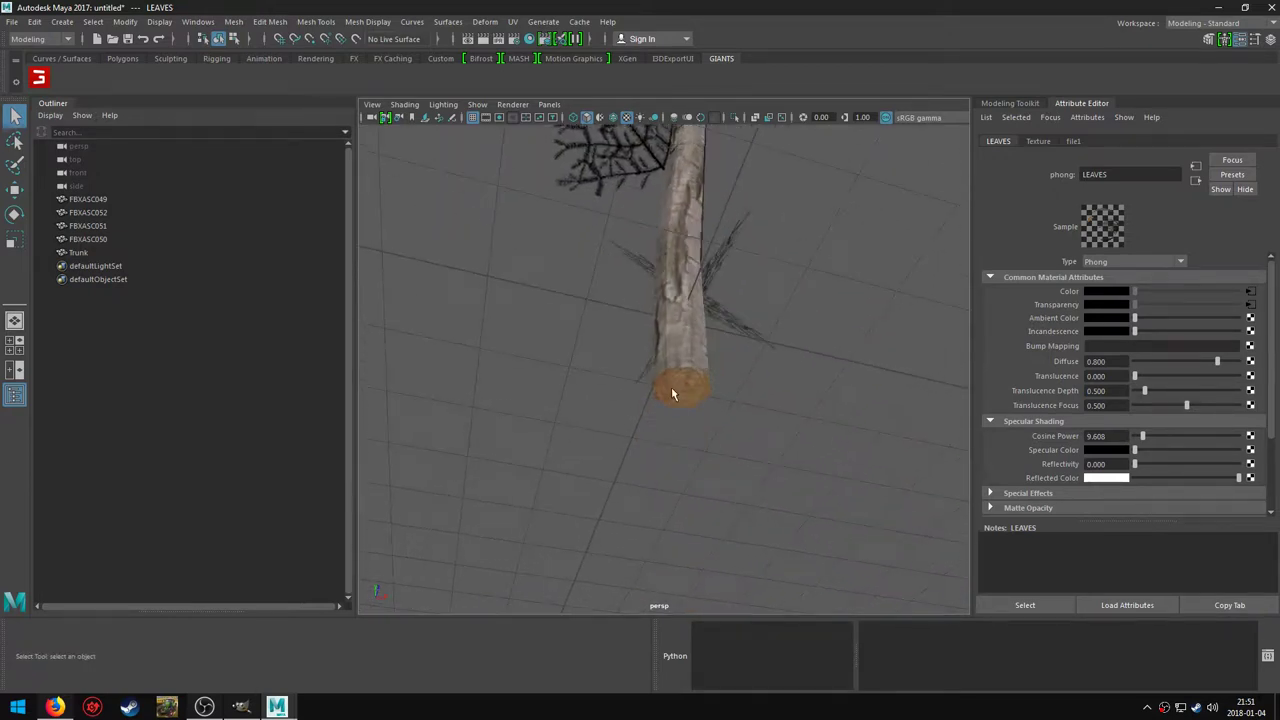
pyautogui.keyDown('alt'); pyautogui.moveTo(680, 345); pyautogui.dragTo(686, 347); pyautogui.keyUp('alt')
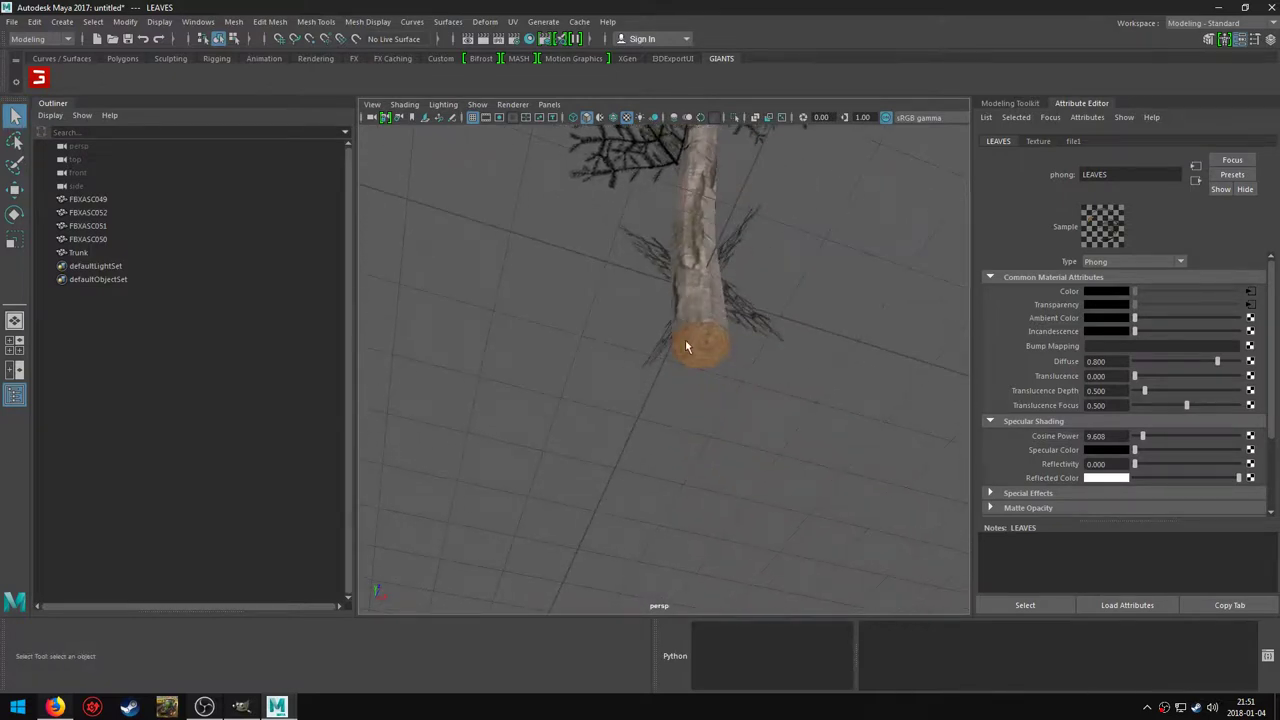
pyautogui.moveTo(698, 293)
pyautogui.keyDown('alt'); pyautogui.mouseDown()
pyautogui.moveTo(689, 337)
pyautogui.moveTo(609, 374)
pyautogui.mouseUp(); pyautogui.keyUp('alt')
pyautogui.keyDown('alt'); pyautogui.moveTo(609, 374); pyautogui.dragTo(694, 370, button='right'); pyautogui.keyUp('alt')
pyautogui.moveTo(694, 369)
pyautogui.keyDown('alt'); pyautogui.mouseDown()
pyautogui.moveTo(666, 374)
pyautogui.moveTo(612, 431)
pyautogui.mouseUp(); pyautogui.keyUp('alt')
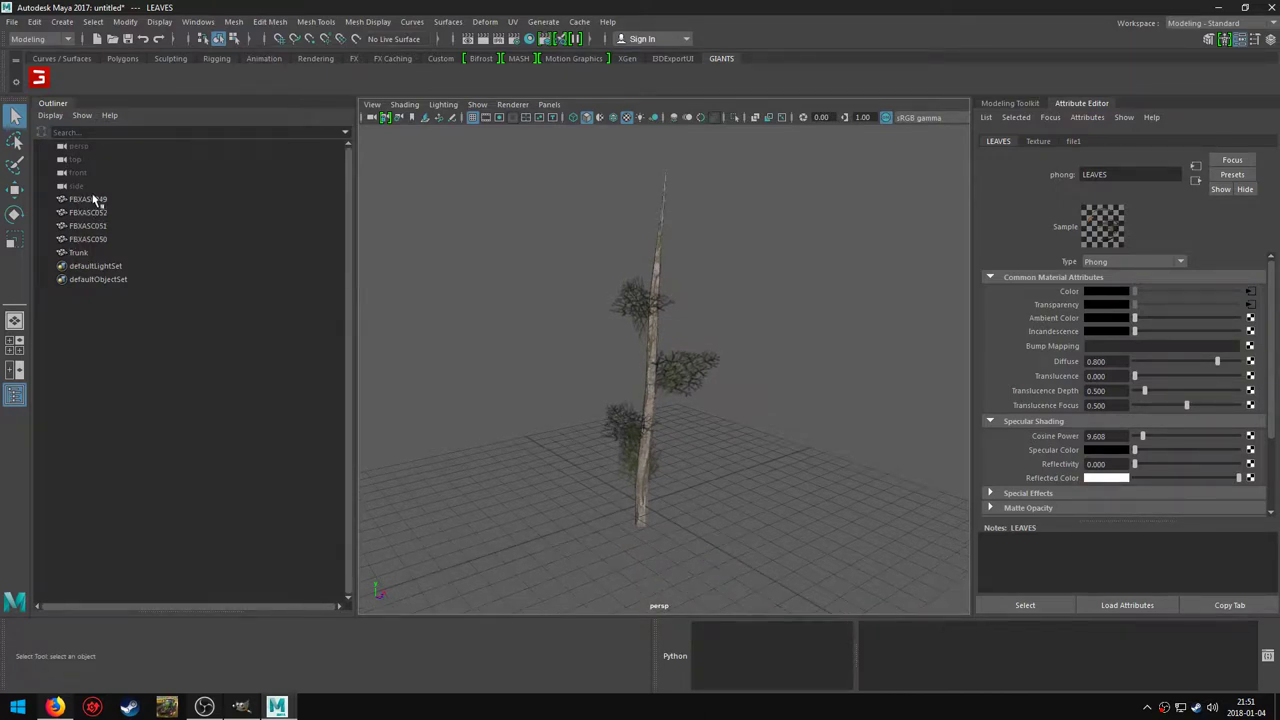
# Check leaf planes FBXASC049, 052, 051 and 050 in the Outliner, ending on Trunk.
pyautogui.click(92, 199)
pyautogui.click(88, 213)
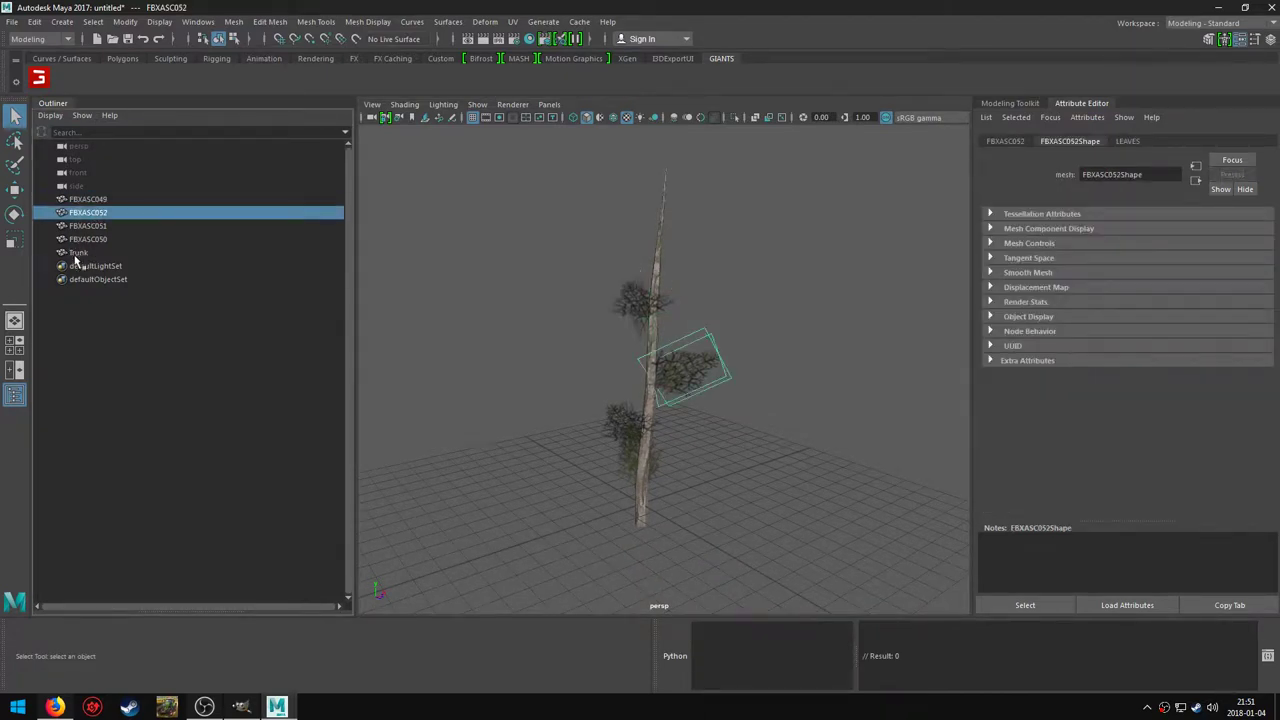
pyautogui.click(79, 253)
pyautogui.click(80, 204)
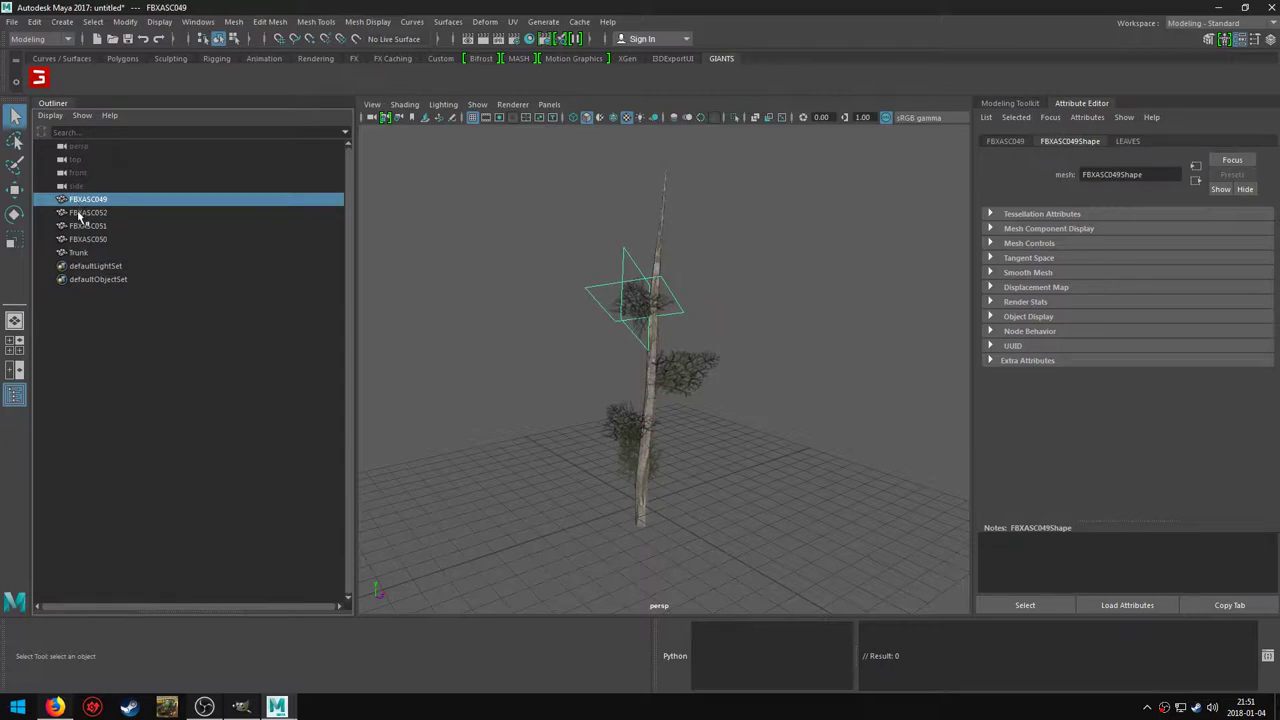
pyautogui.click(80, 214)
pyautogui.click(88, 227)
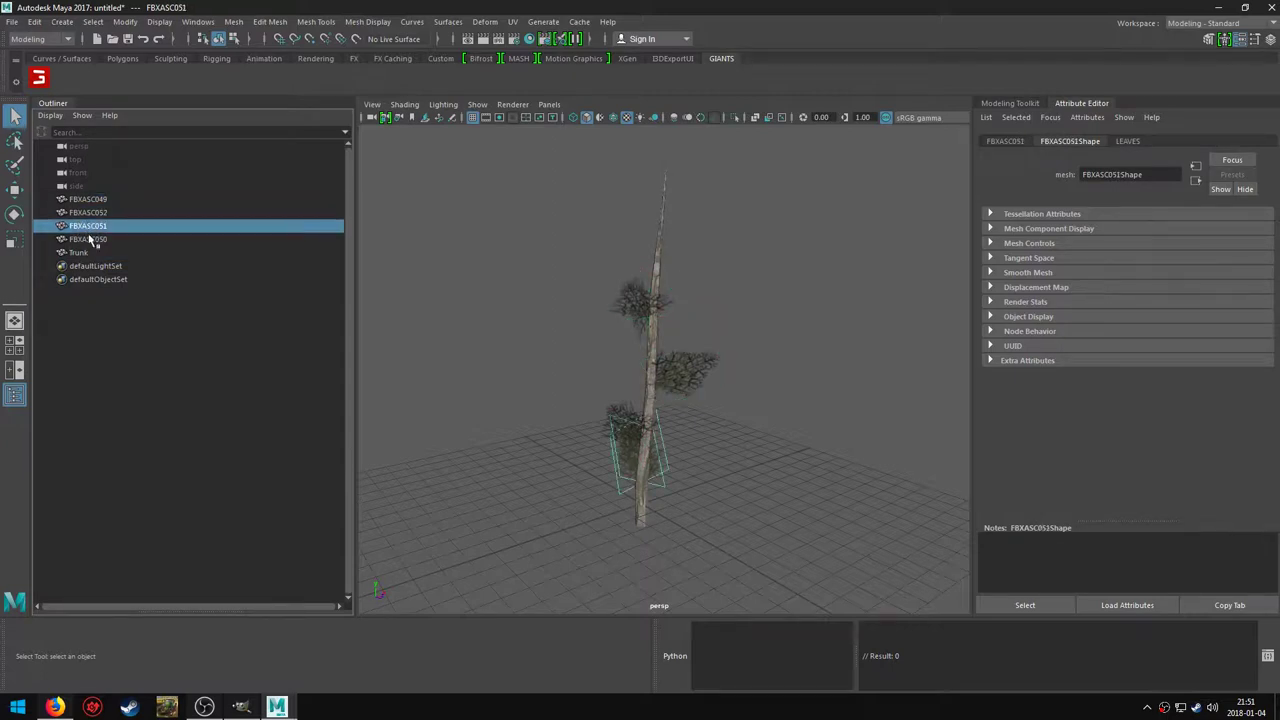
pyautogui.click(88, 200)
pyautogui.click(90, 213)
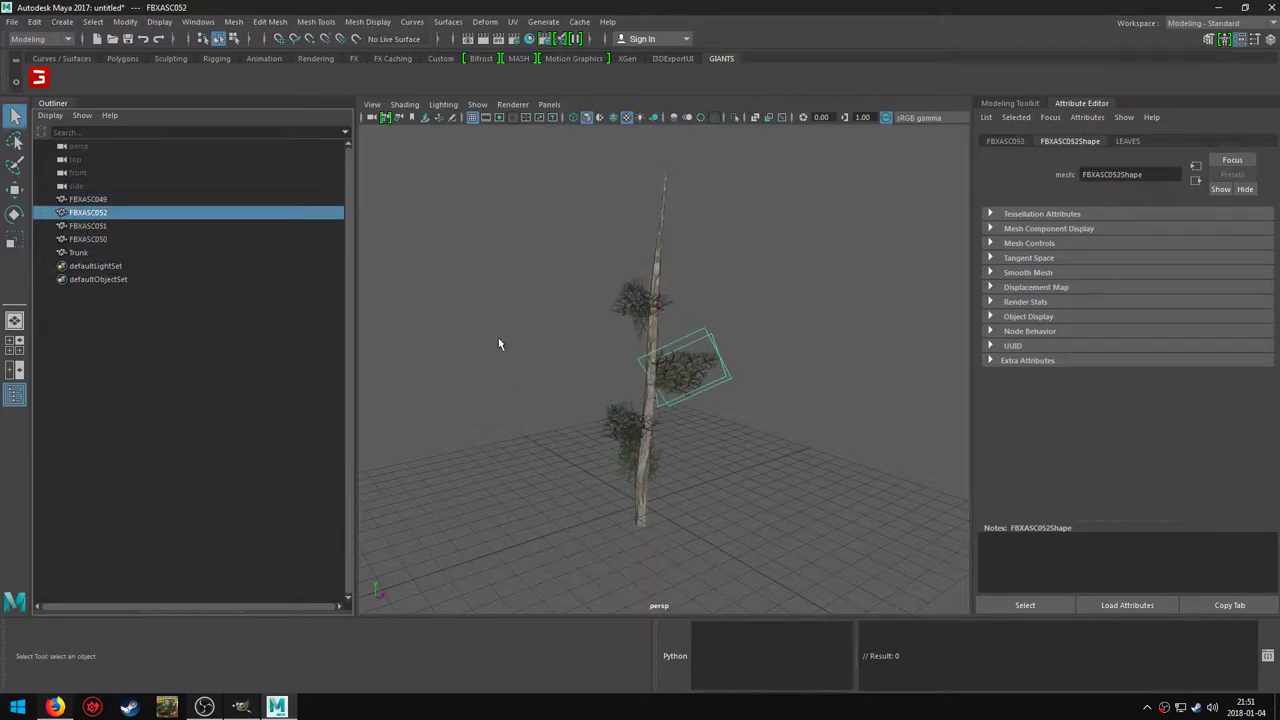
pyautogui.click(90, 200)
pyautogui.click(91, 227)
pyautogui.click(91, 239)
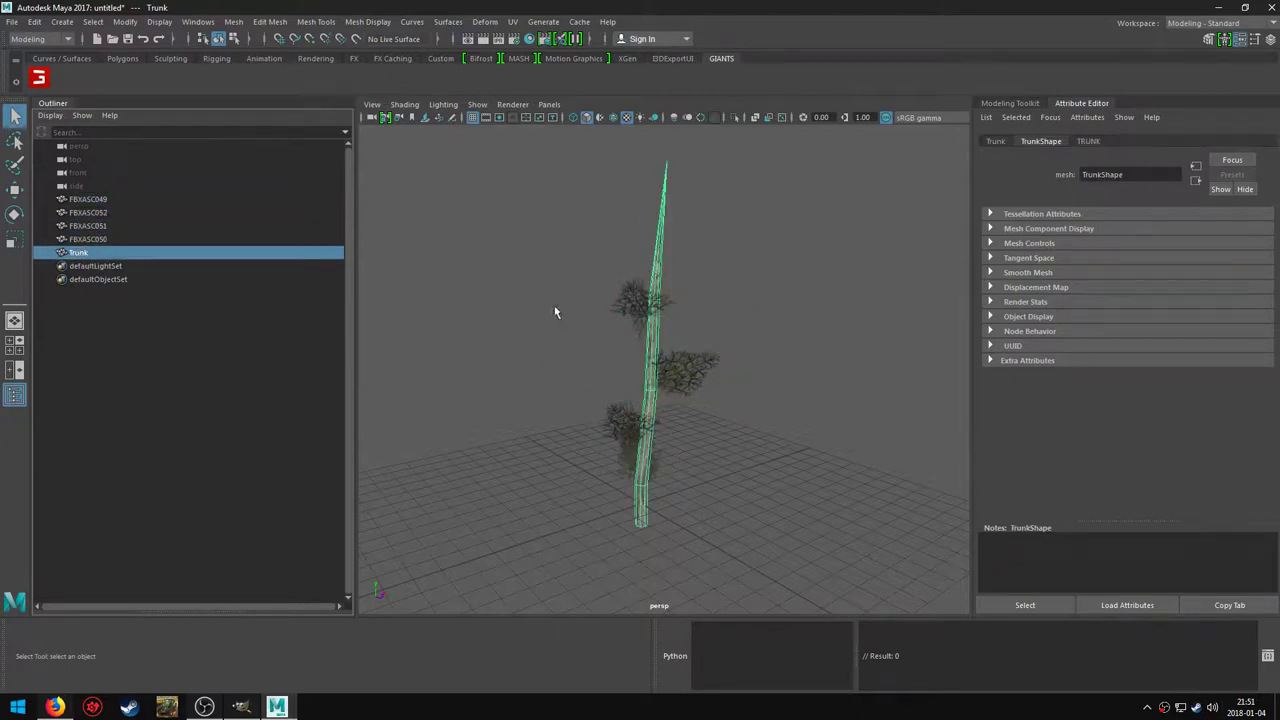
# Open the GIANTS I3D toolbox beside the viewport on its Attributes tab.
pyautogui.click(39, 80)
pyautogui.moveTo(708, 378); pyautogui.dragTo(866, 20)
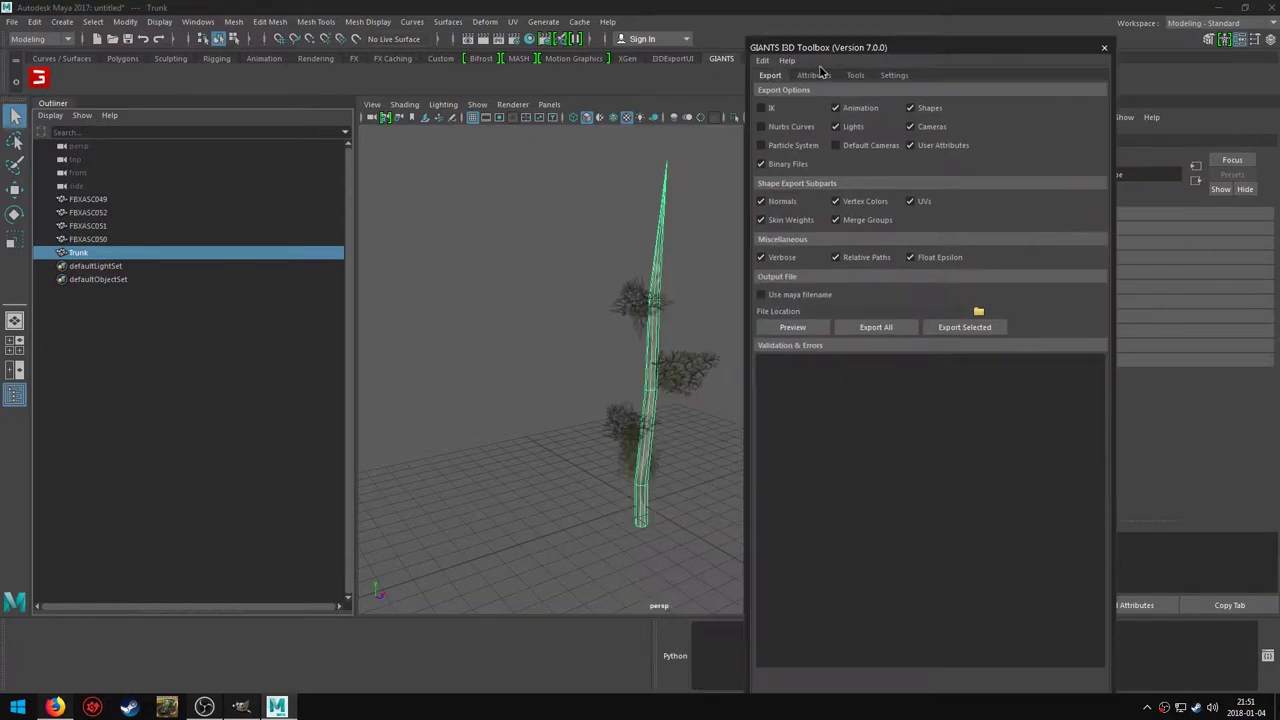
pyautogui.click(836, 47)
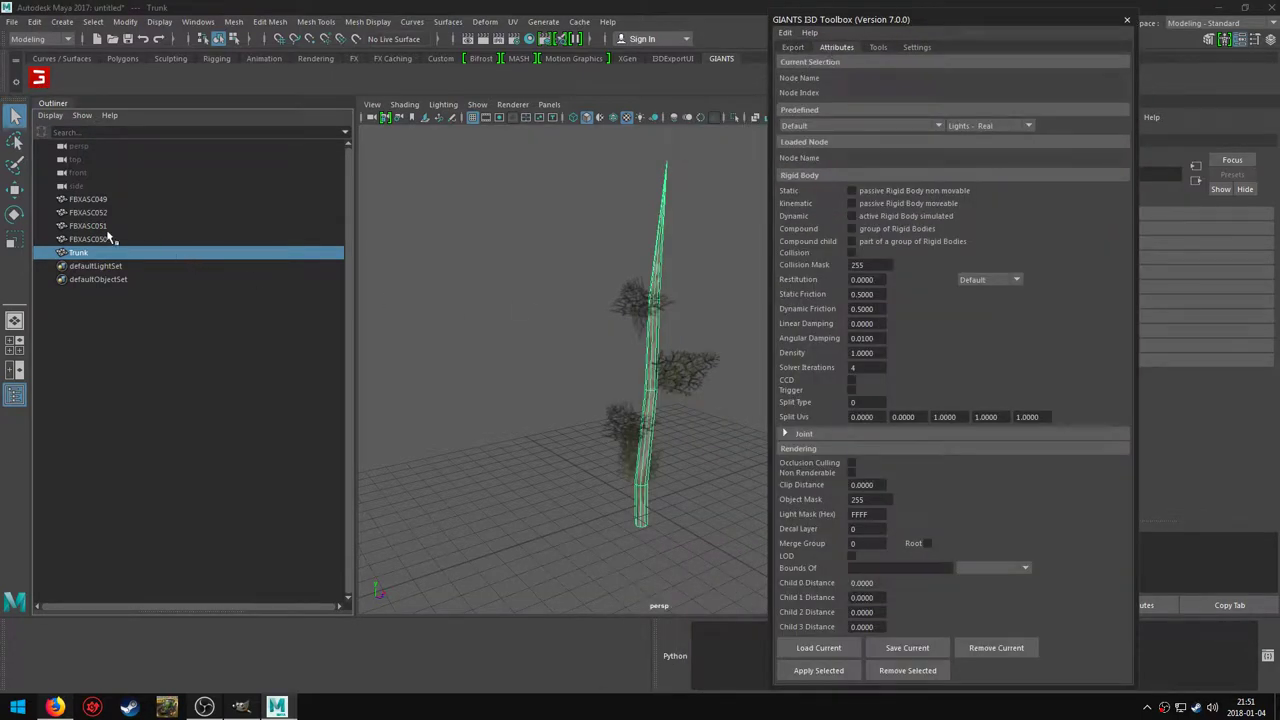
# Load the Trunk's attributes and mark it Static with Collision enabled.
pyautogui.click(78, 255)
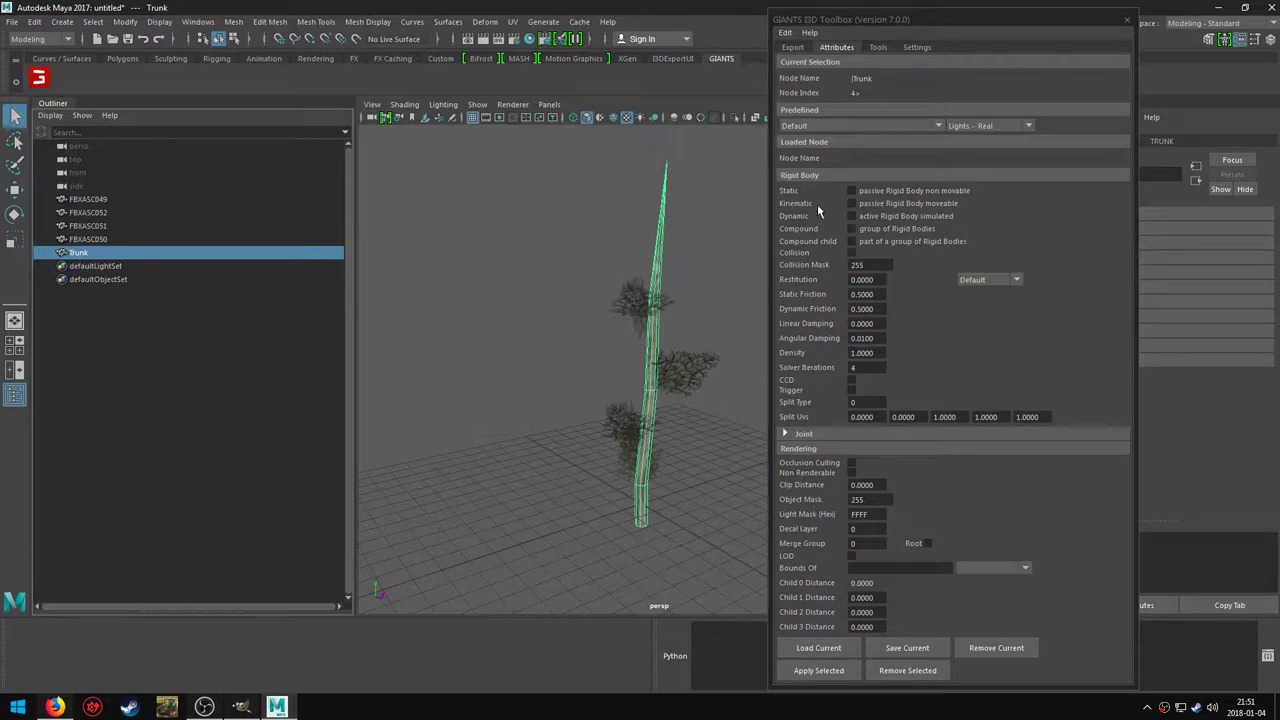
pyautogui.click(852, 190)
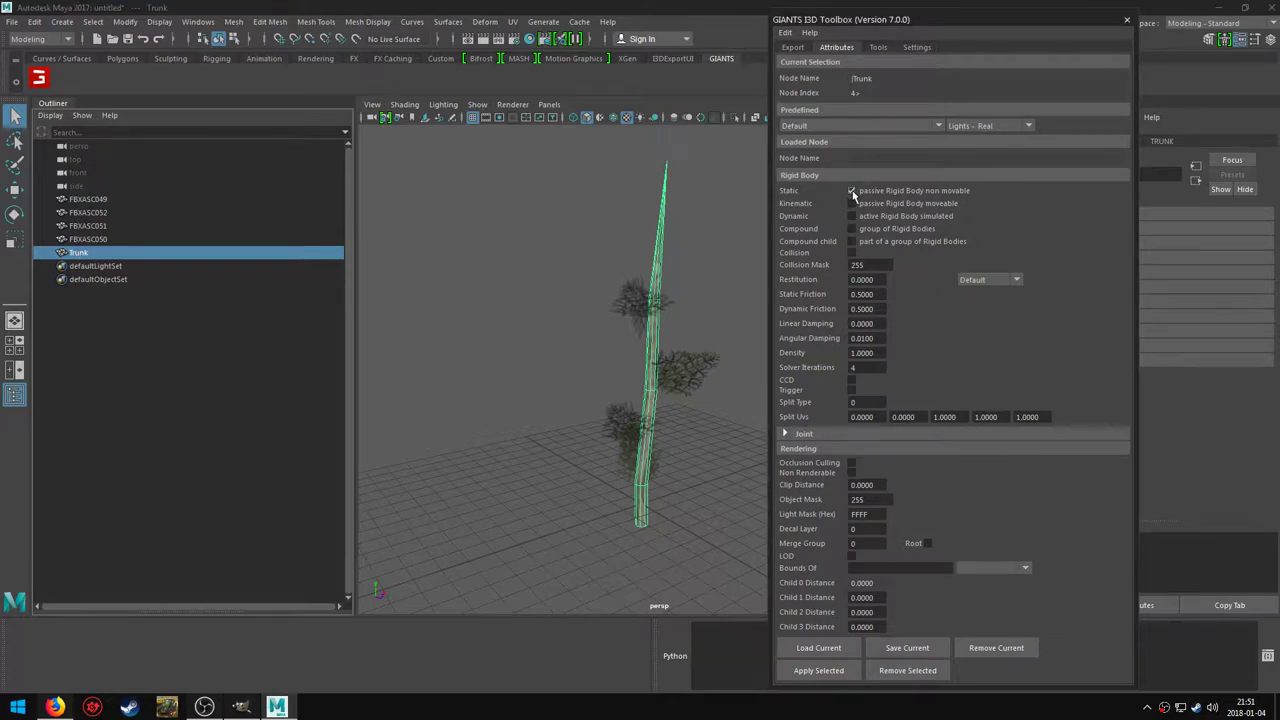
pyautogui.click(852, 253)
pyautogui.click(17, 707)
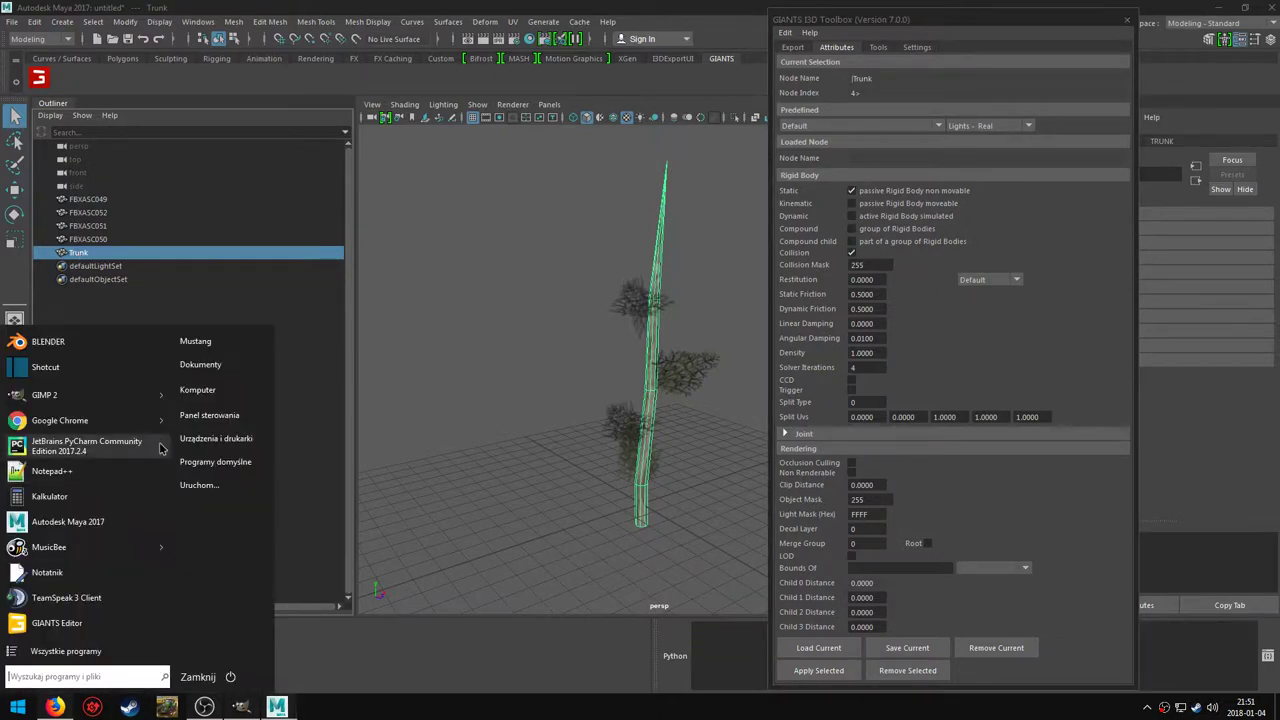
# Browse Explorer to the FS17 data\maps\trees folder.
pyautogui.click(195, 389)
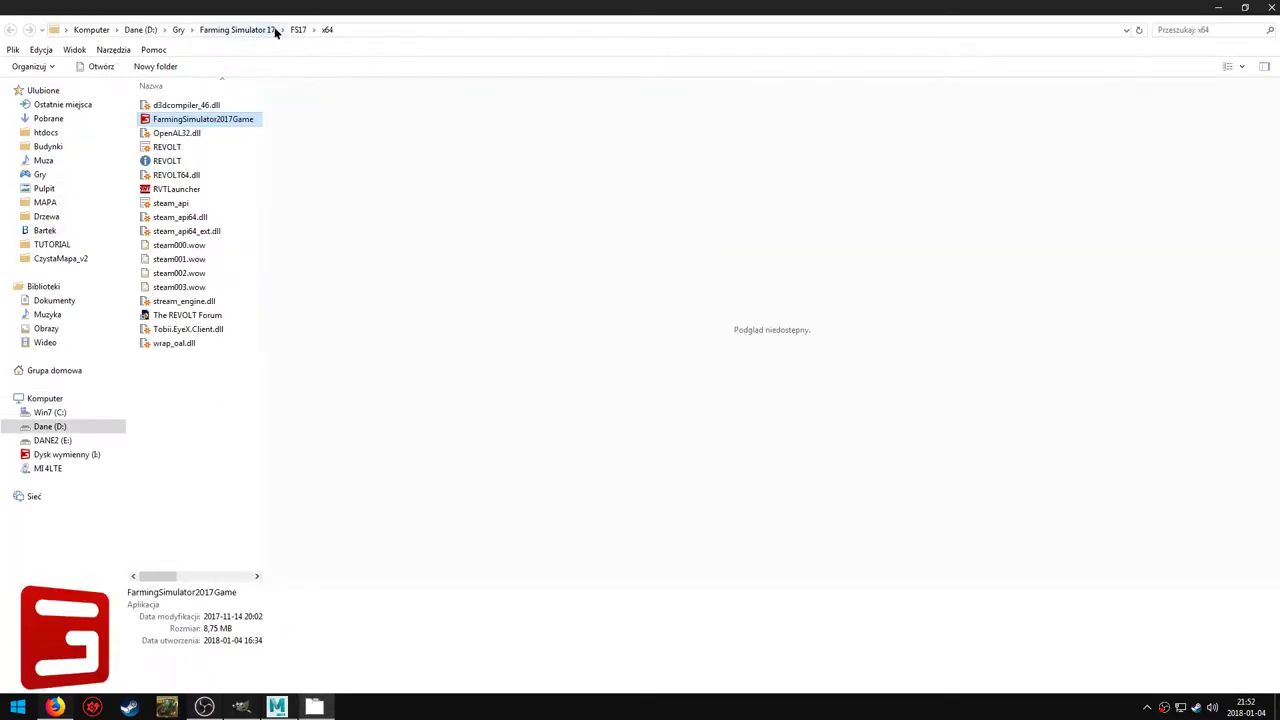
pyautogui.click(292, 31)
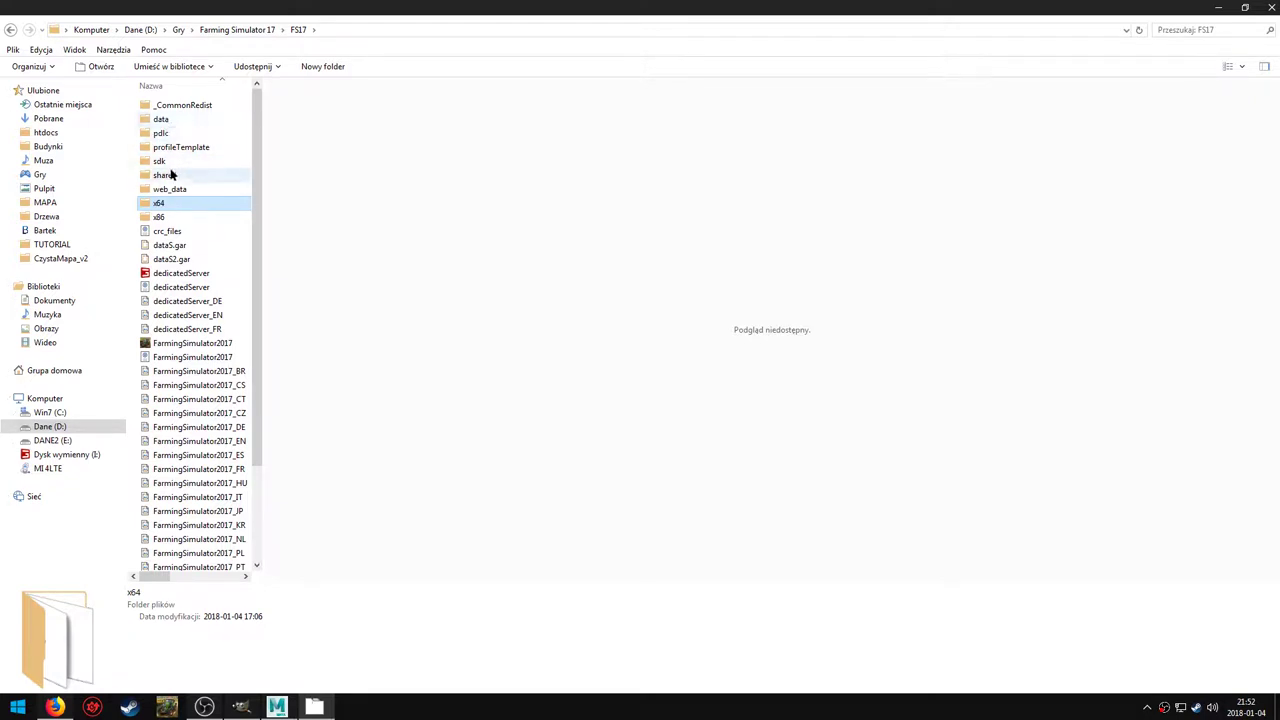
pyautogui.doubleClick(163, 120)
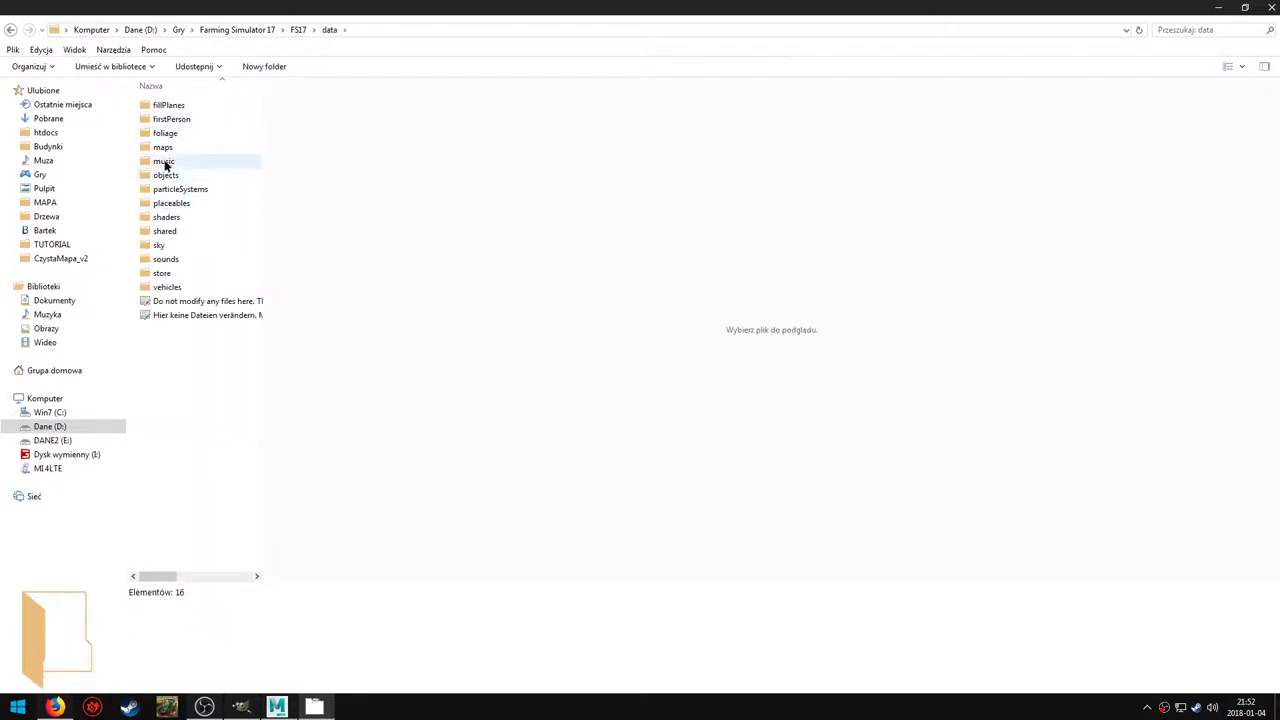
pyautogui.doubleClick(164, 148)
pyautogui.doubleClick(166, 162)
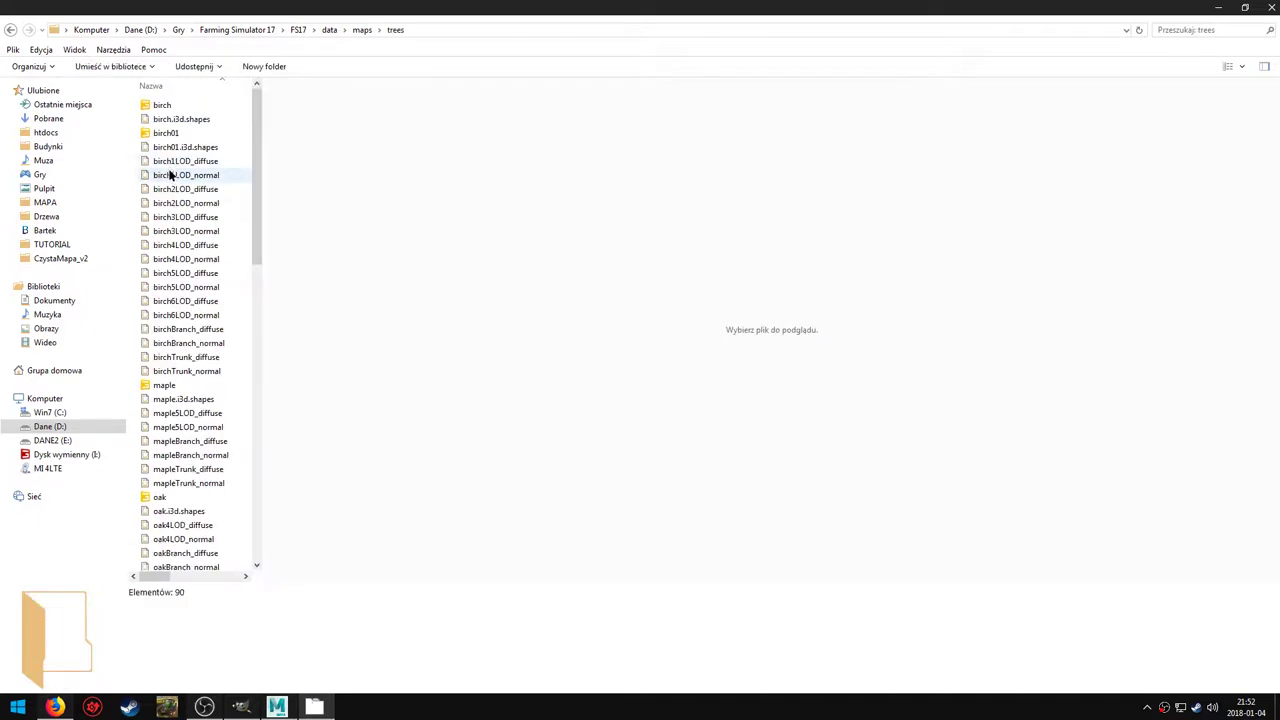
# Open birch01.i3d with Edit with Notepad++.
pyautogui.click(163, 132)
pyautogui.rightClick(166, 132)
pyautogui.click(239, 185)
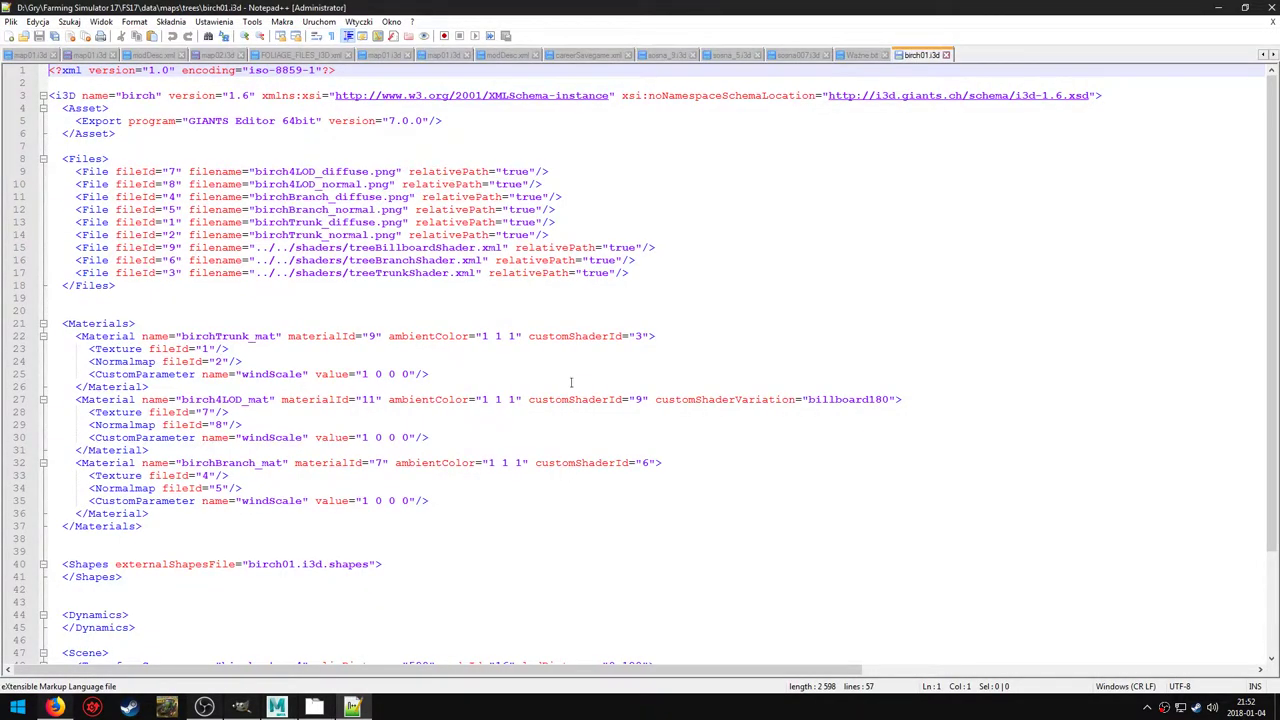
# Find and select the birch collisionMask value 16789538, then close Notepad++.
pyautogui.scroll(-4, 357, 293)
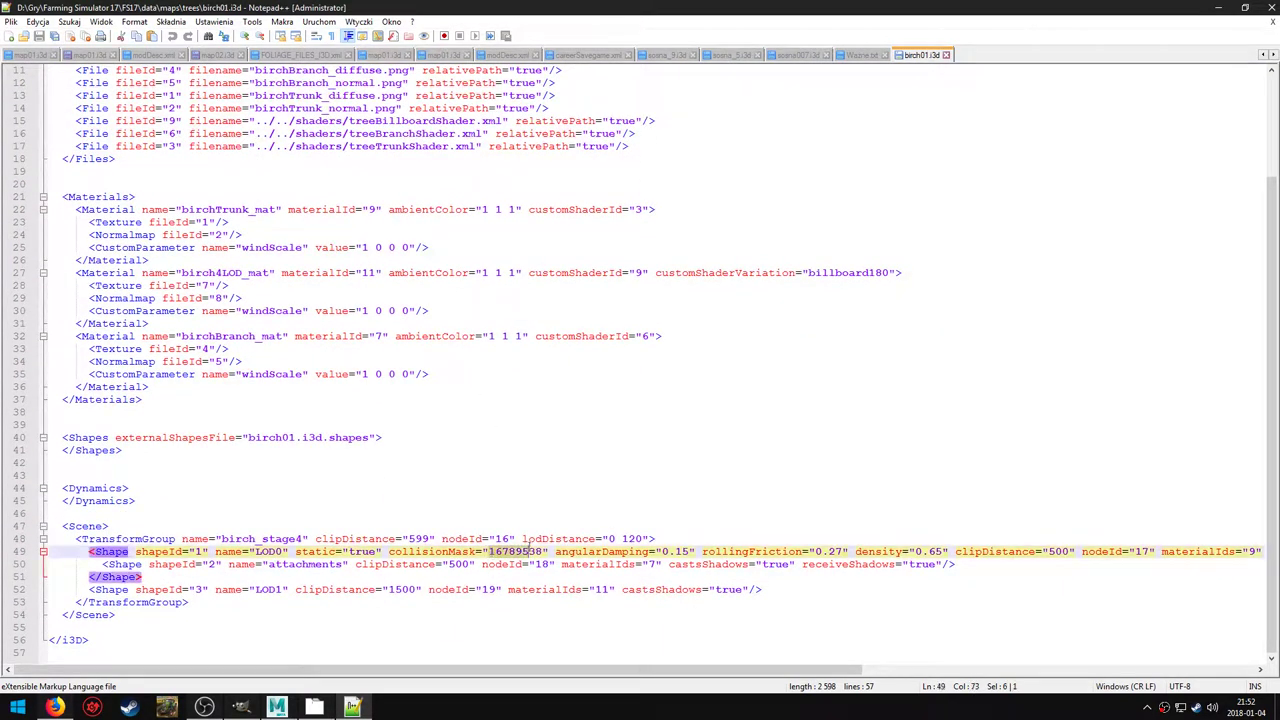
pyautogui.doubleClick(492, 551)
pyautogui.hotkey('ctrl', 'c')
pyautogui.click(1270, 8)
# Paste 16789538 as the Trunk's collision mask in the GIANTS toolbox.
pyautogui.click(277, 707)
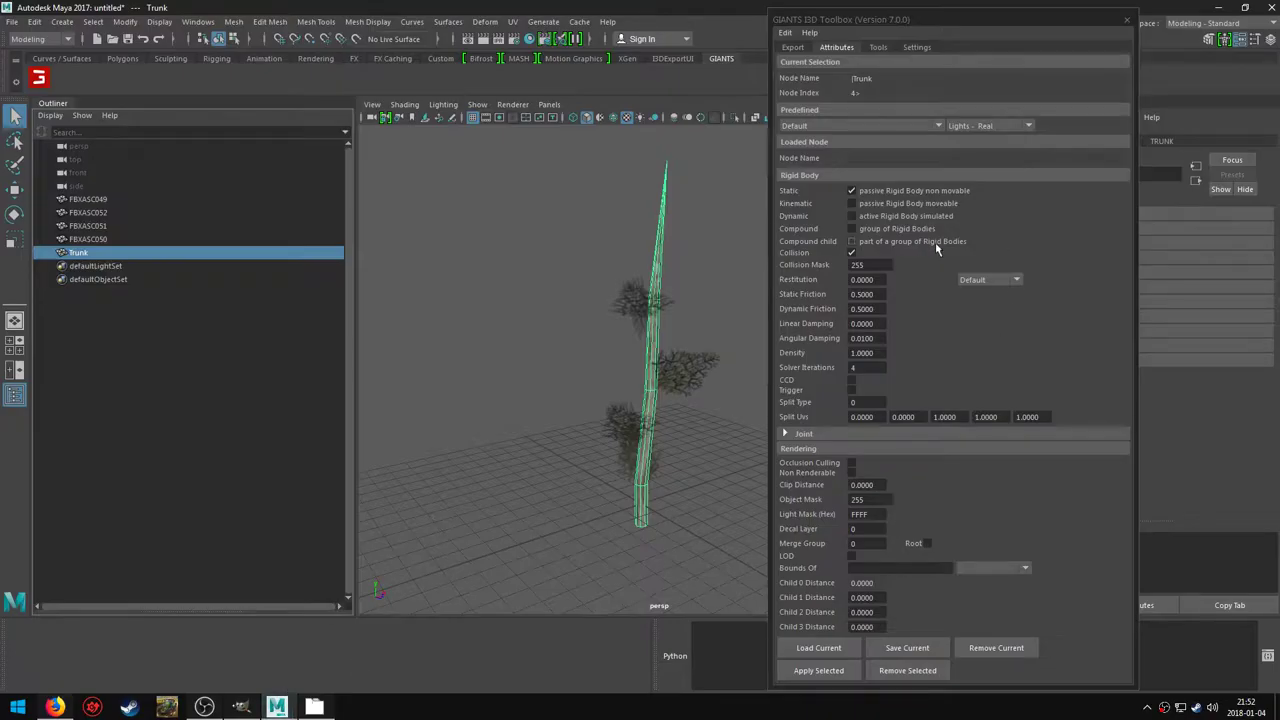
pyautogui.click(864, 398)
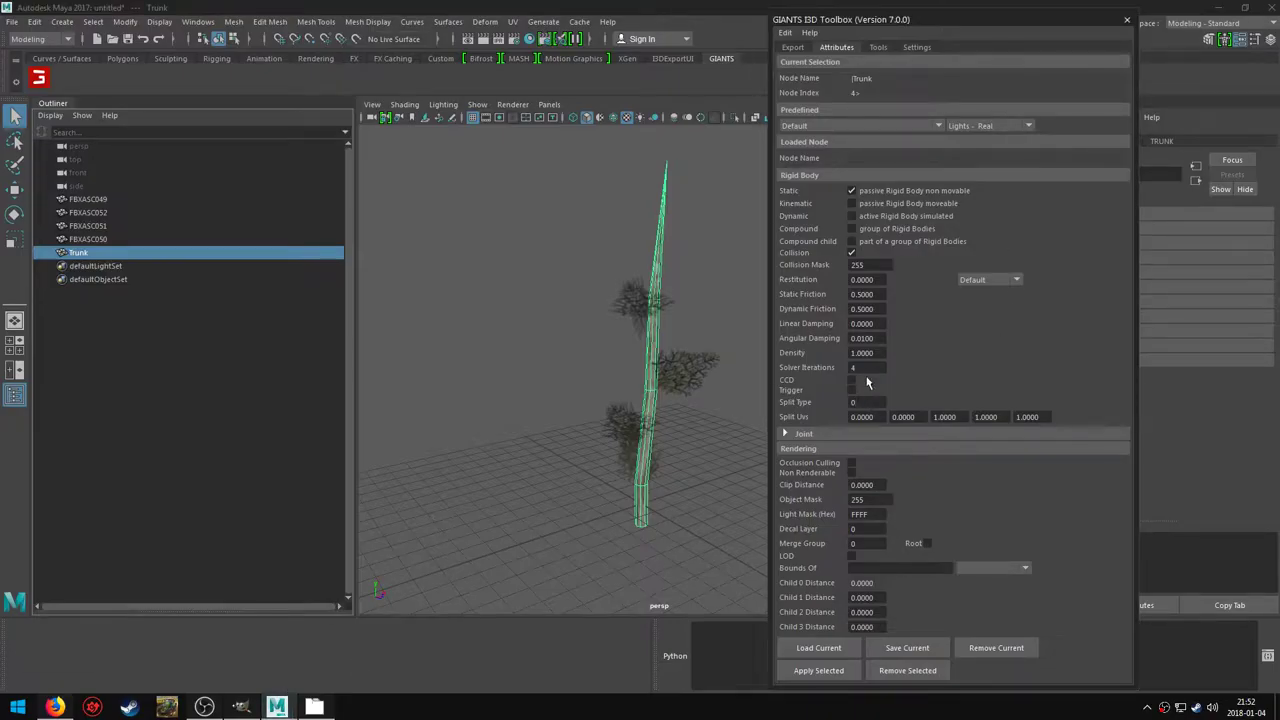
pyautogui.hotkey('ctrl', 'v')
# Begin the Trunk's split UV values, checking the UV labels in GIMP.
pyautogui.click(868, 416)
pyautogui.click(240, 706)
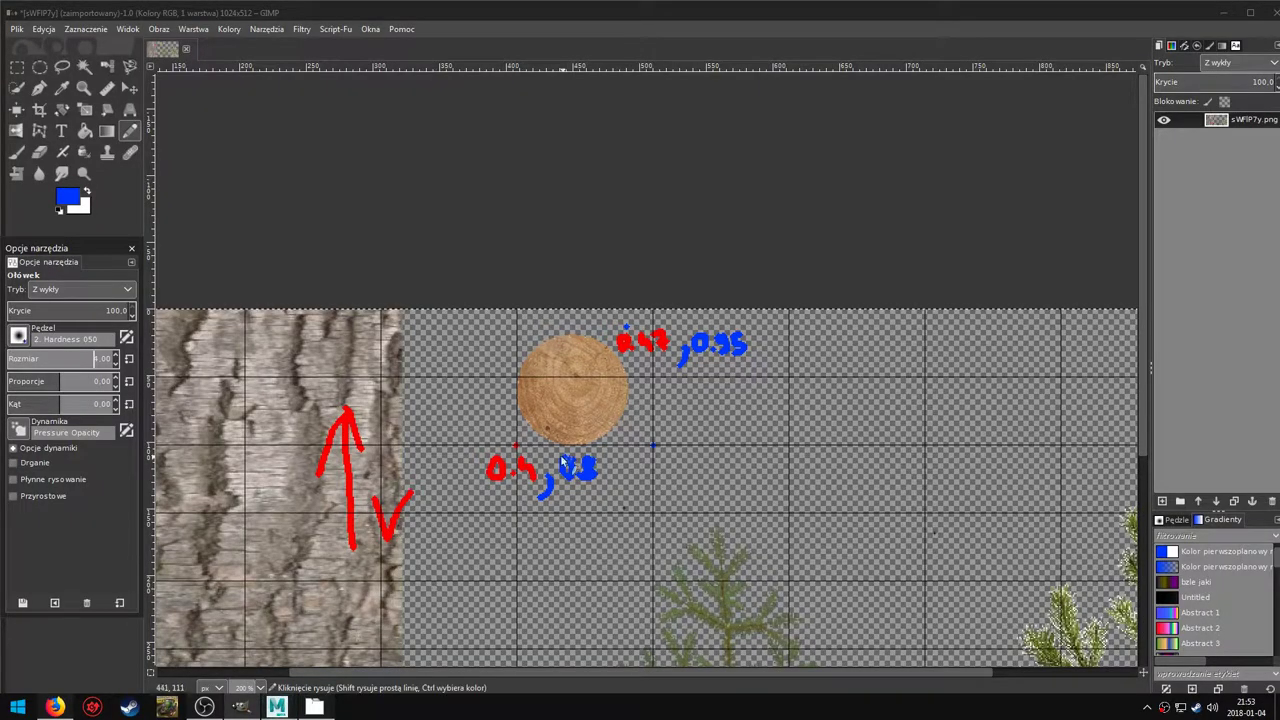
pyautogui.keyDown('ctrl'); pyautogui.scroll(2, 525, 455); pyautogui.keyUp('ctrl')
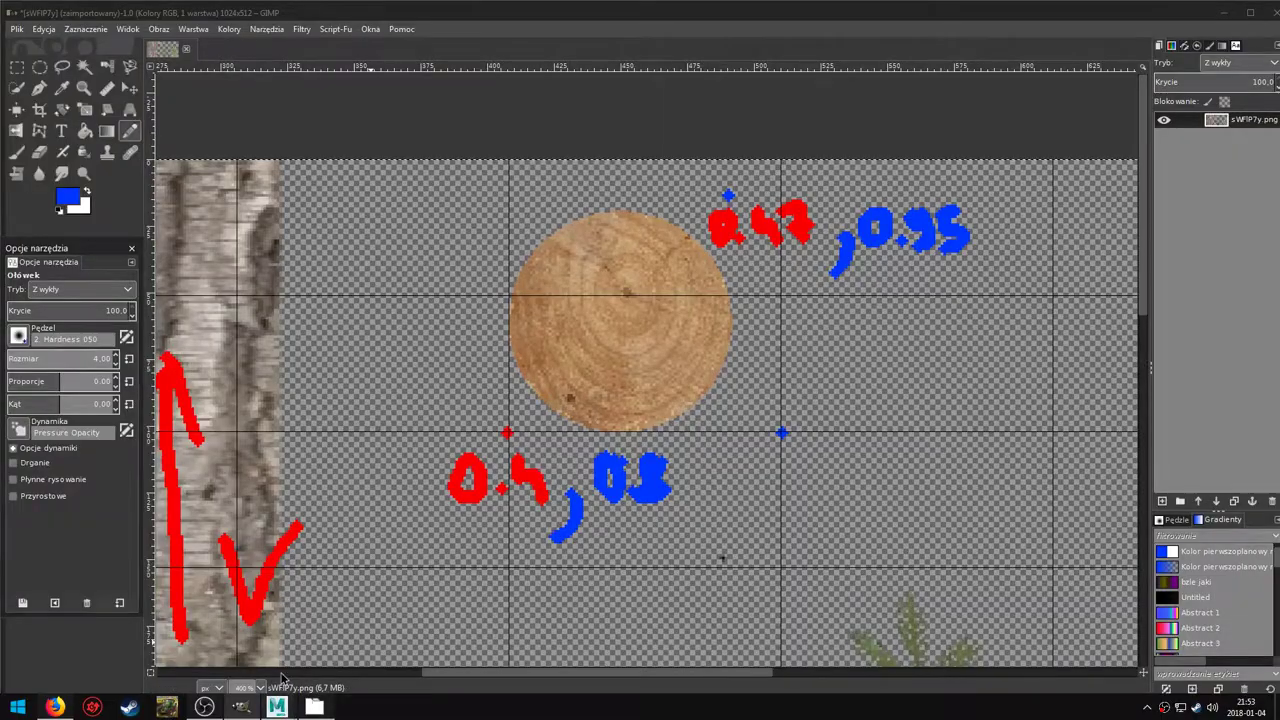
pyautogui.click(277, 706)
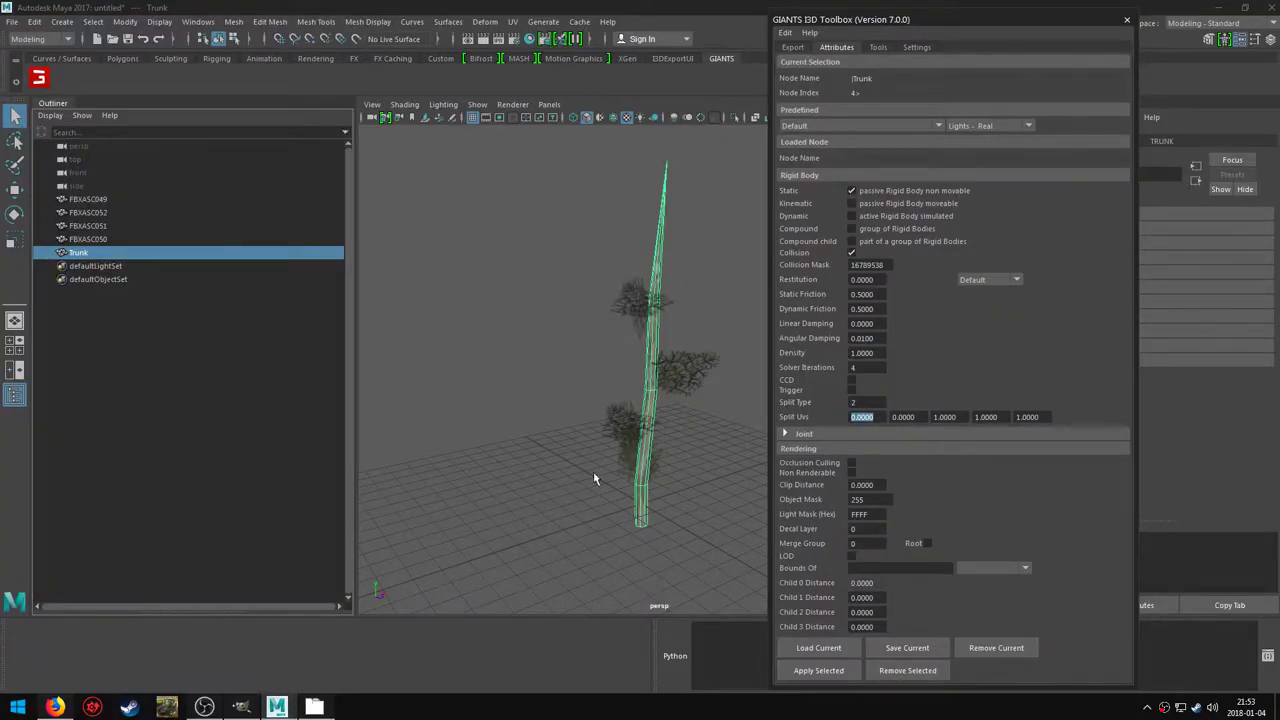
# Enter the Trunk's split UVs 0.4, 0.8, 0.47, 0.95, reading them from GIMP.
pyautogui.click(862, 417)
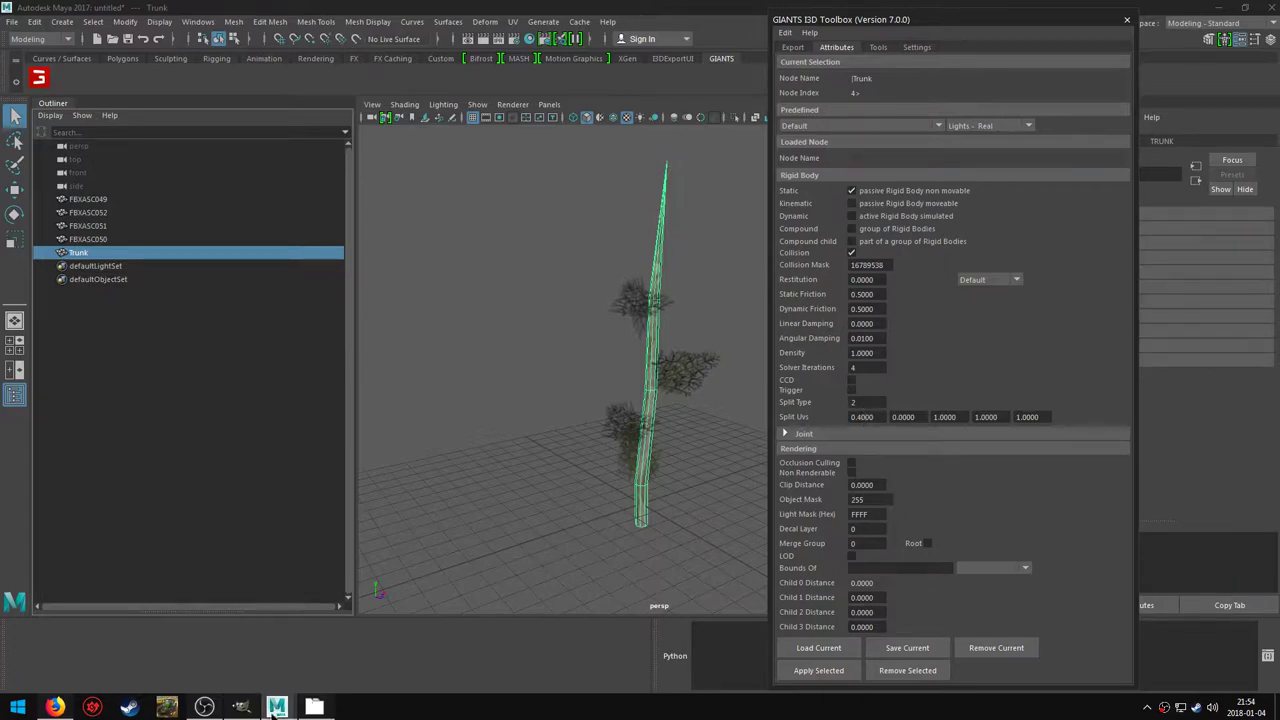
pyautogui.click(238, 707)
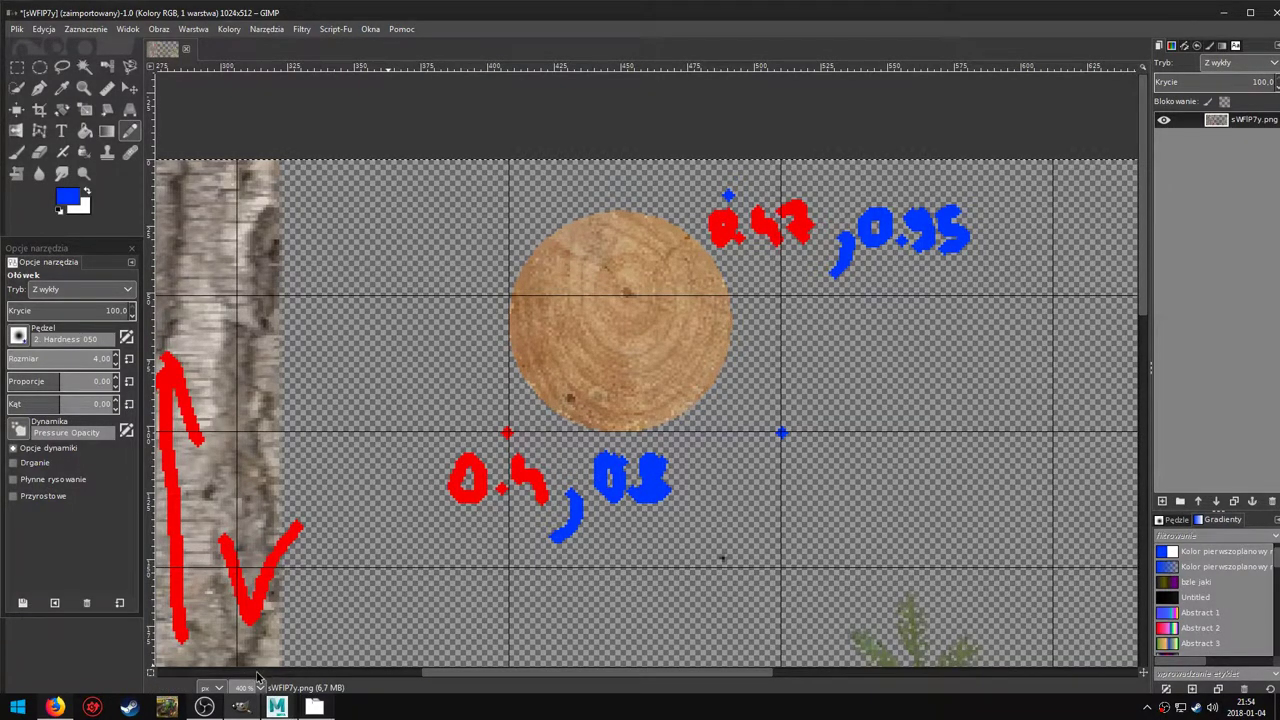
pyautogui.click(277, 707)
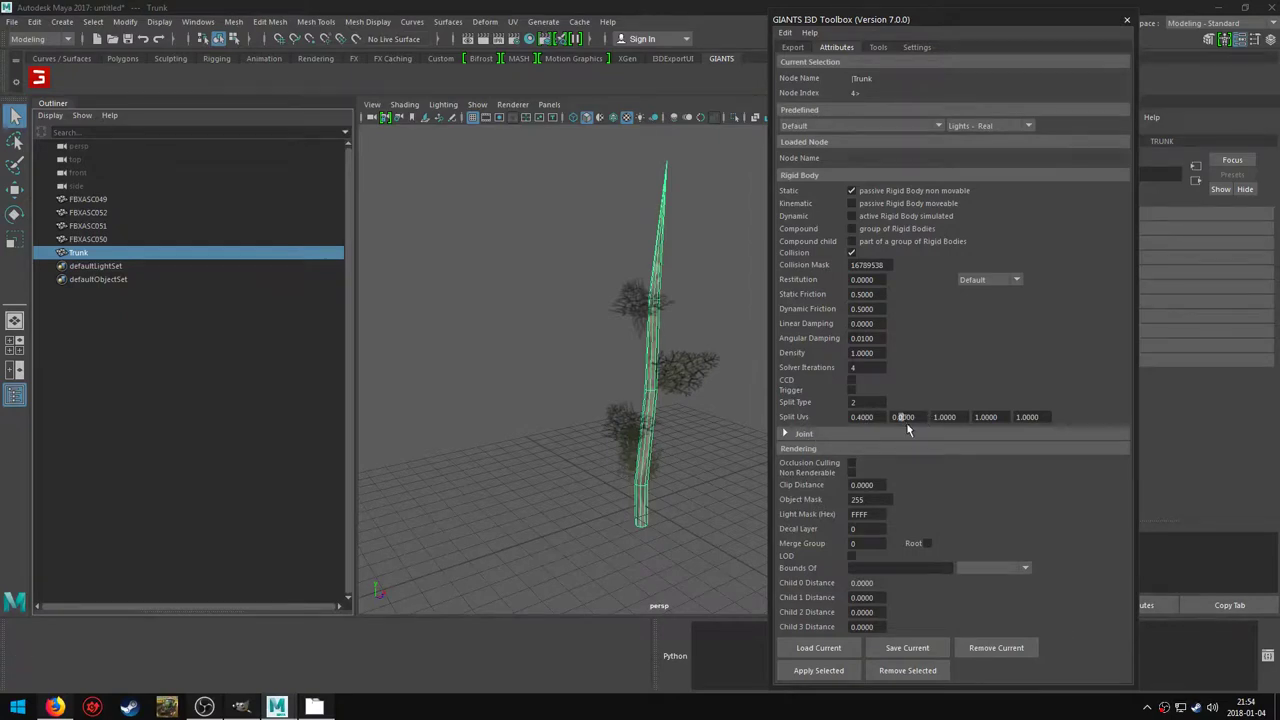
pyautogui.write('8')
pyautogui.click(241, 707)
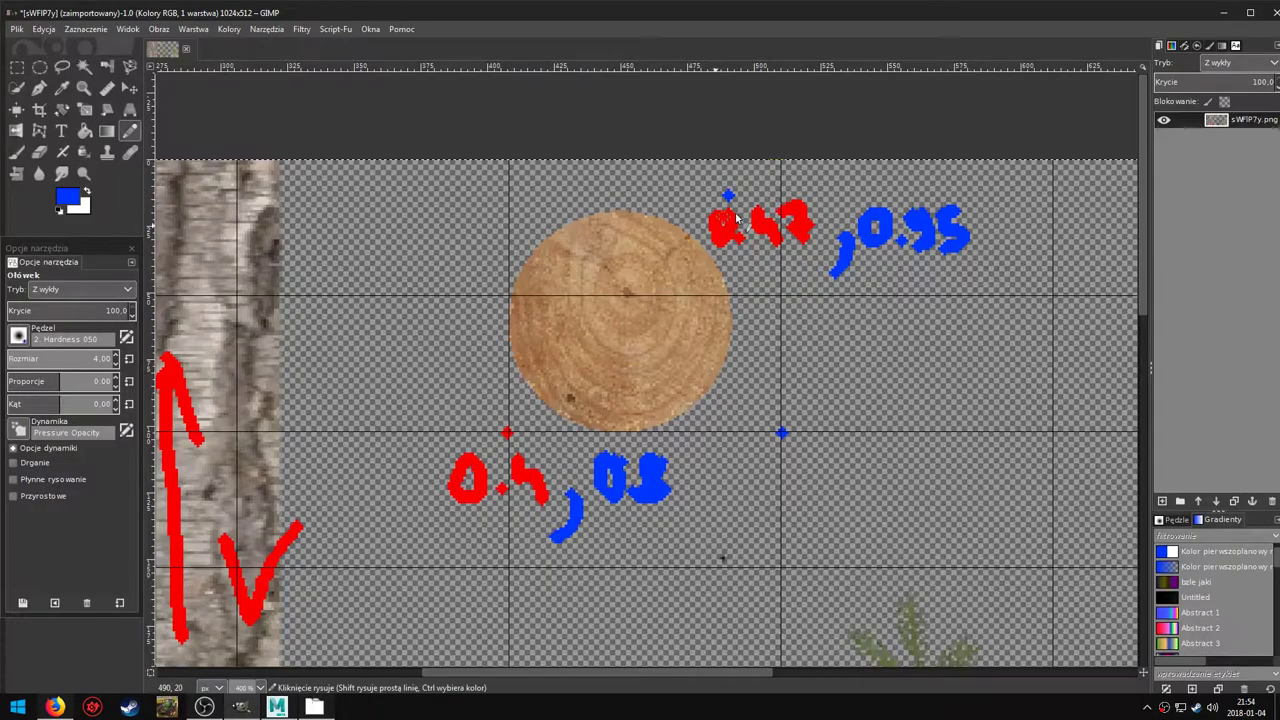
pyautogui.click(277, 707)
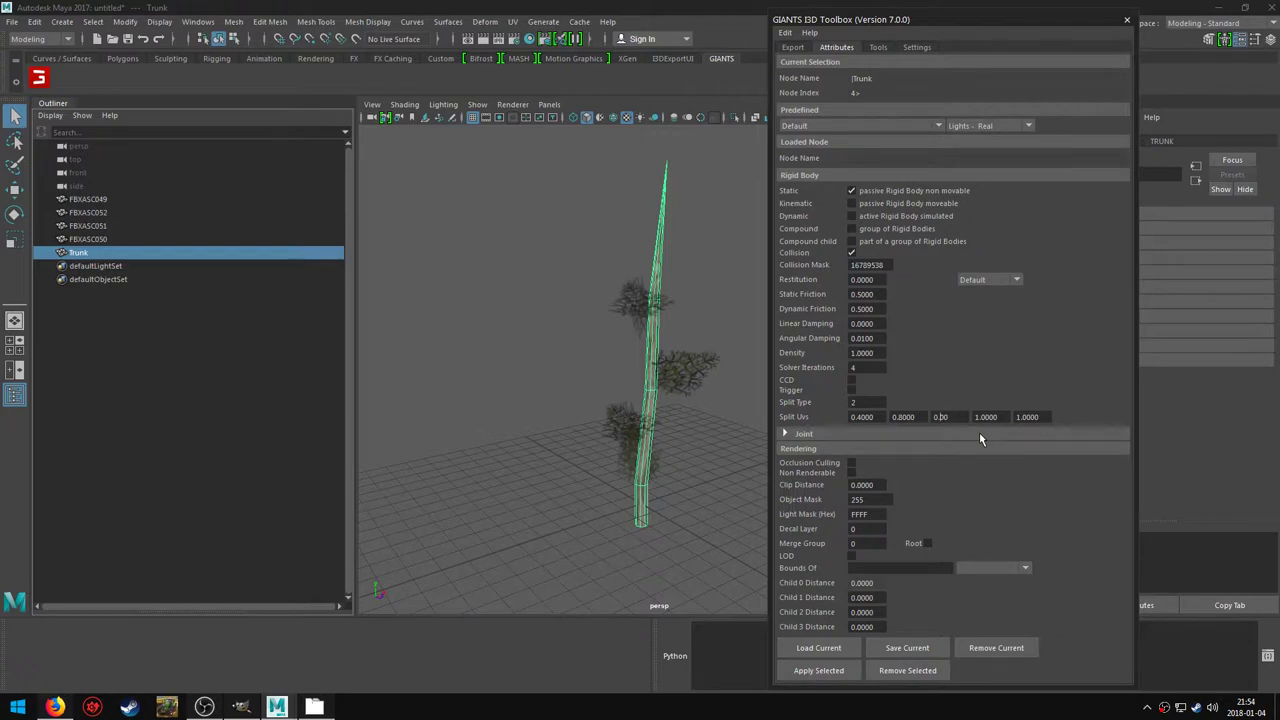
pyautogui.click(241, 707)
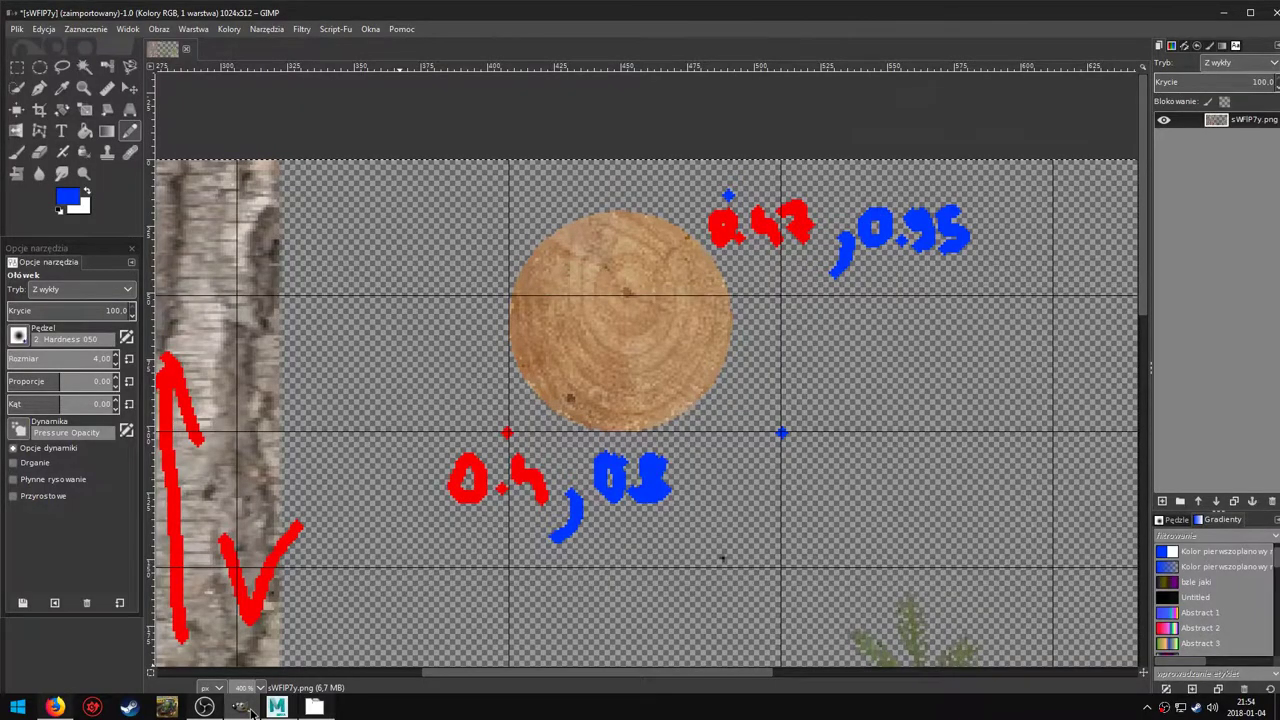
pyautogui.click(251, 709)
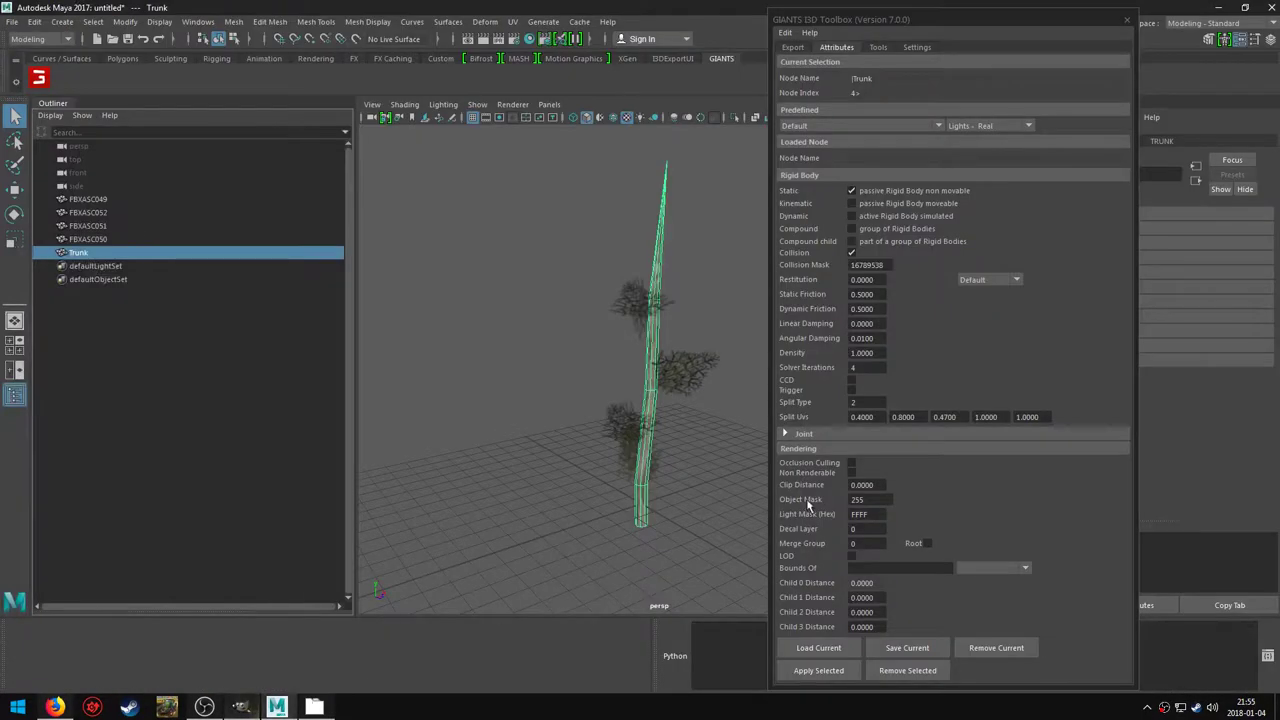
# Set the last split UV to 1.0 and the clip distance to 500.
pyautogui.doubleClick(1040, 416)
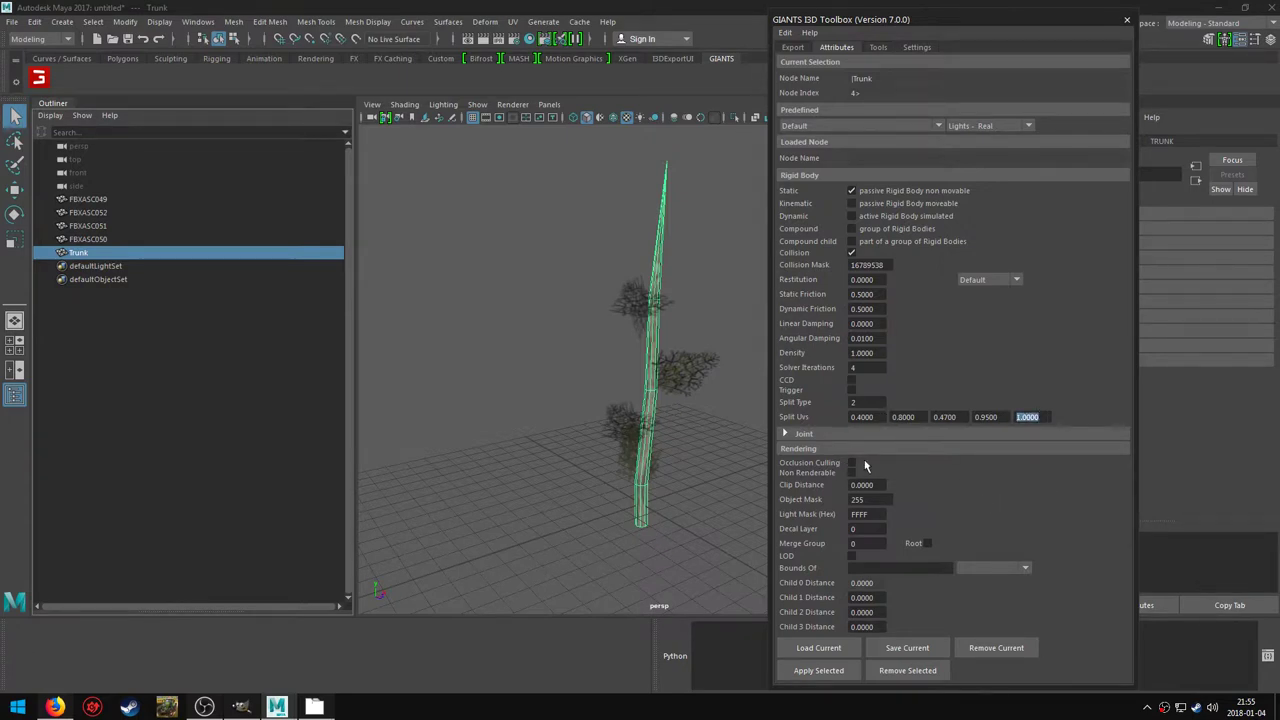
pyautogui.moveTo(875, 500); pyautogui.dragTo(779, 499)
pyautogui.moveTo(885, 487); pyautogui.dragTo(767, 485)
pyautogui.write('50')
# Apply the Trunk's attributes, then select the four leaves and set split type 0.
pyautogui.click(836, 670)
pyautogui.moveTo(84, 199); pyautogui.dragTo(86, 244)
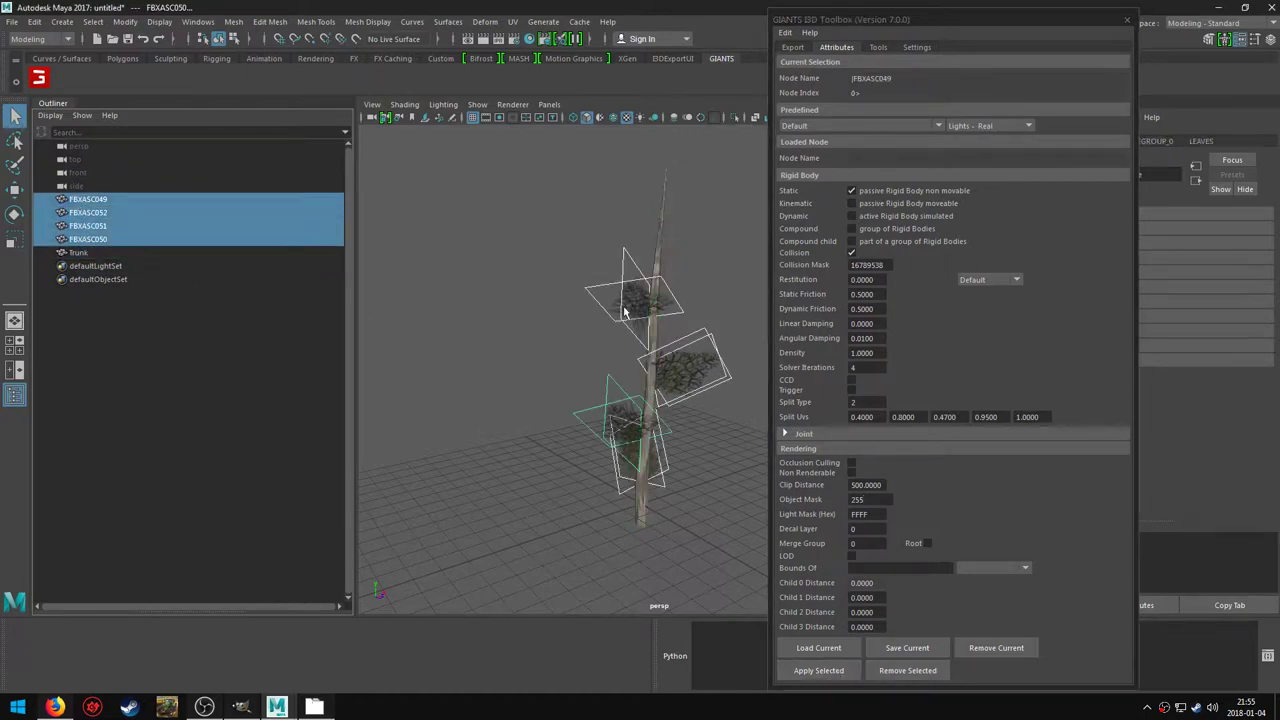
pyautogui.doubleClick(864, 402)
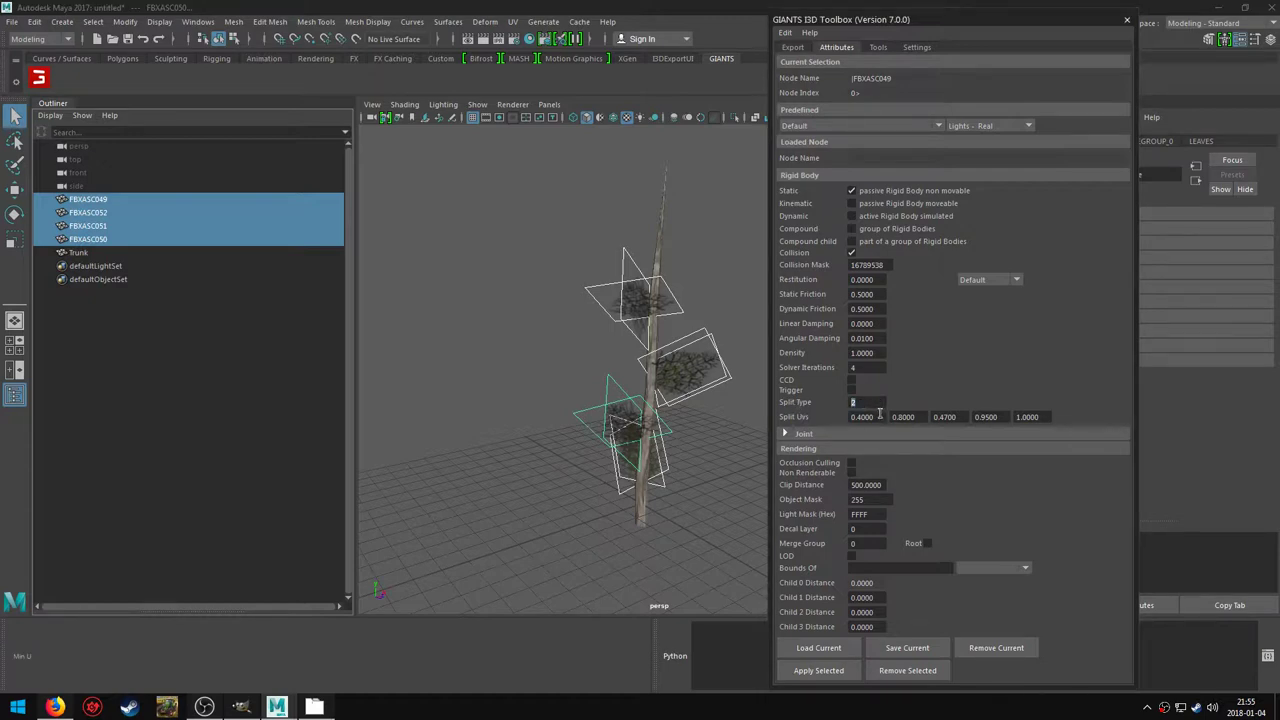
pyautogui.press('Tab')
# Set all four of the leaves' split UV values to 0.
pyautogui.write('0')
pyautogui.press('Tab')
pyautogui.write('0')
pyautogui.press('Tab')
pyautogui.write('0')
pyautogui.press('Tab')
pyautogui.write('0')
pyautogui.press('Tab')
# Set the leaves' collision mask to 0 and apply the attributes to them.
pyautogui.doubleClick(884, 265)
pyautogui.write('0')
pyautogui.click(810, 670)
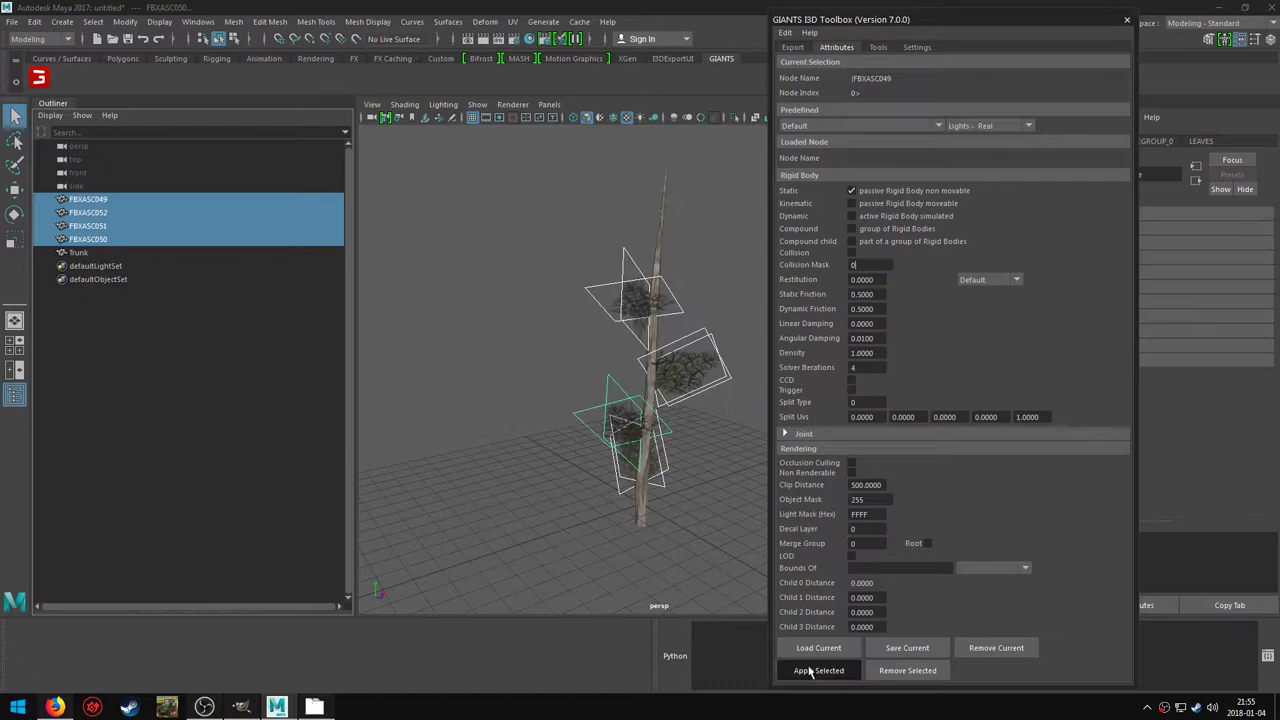
pyautogui.click(78, 254)
pyautogui.click(78, 226)
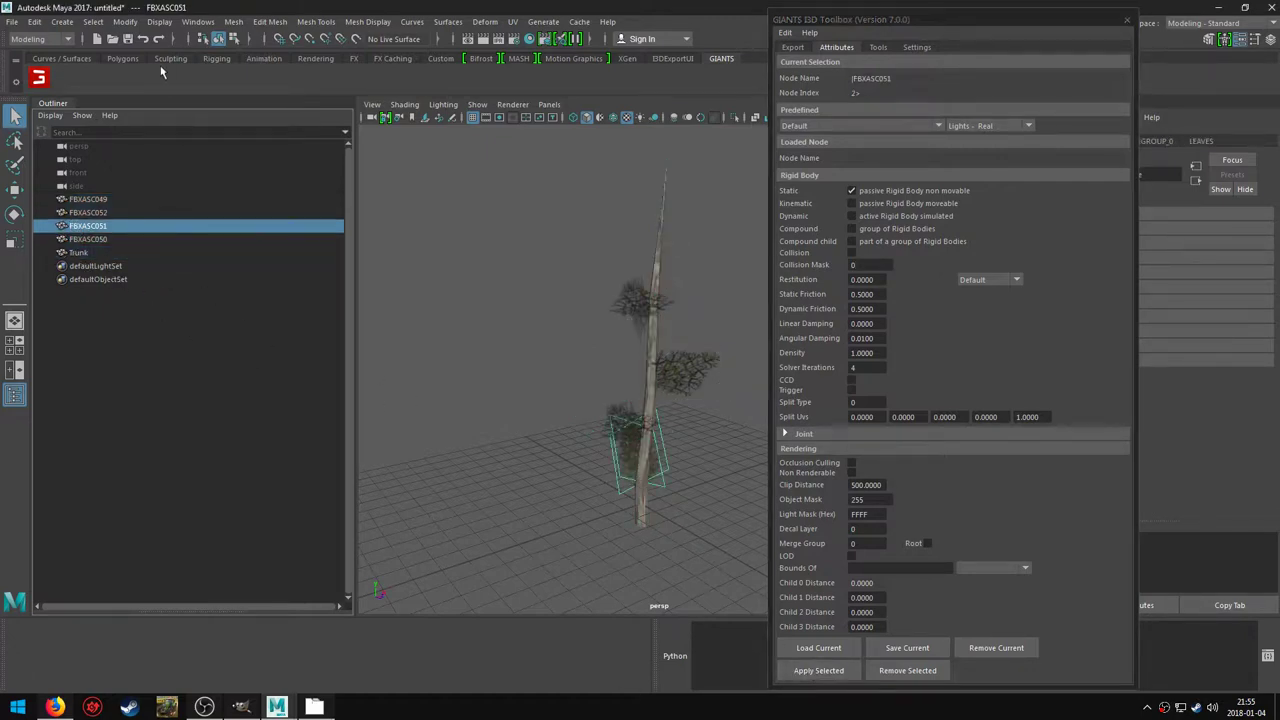
# Select the leaf objects and Trunk and show the GIANTS utility tools.
pyautogui.press('w')
pyautogui.moveTo(666, 430)
pyautogui.keyDown('alt'); pyautogui.mouseDown()
pyautogui.moveTo(556, 475)
pyautogui.moveTo(612, 500)
pyautogui.mouseUp(); pyautogui.keyUp('alt')
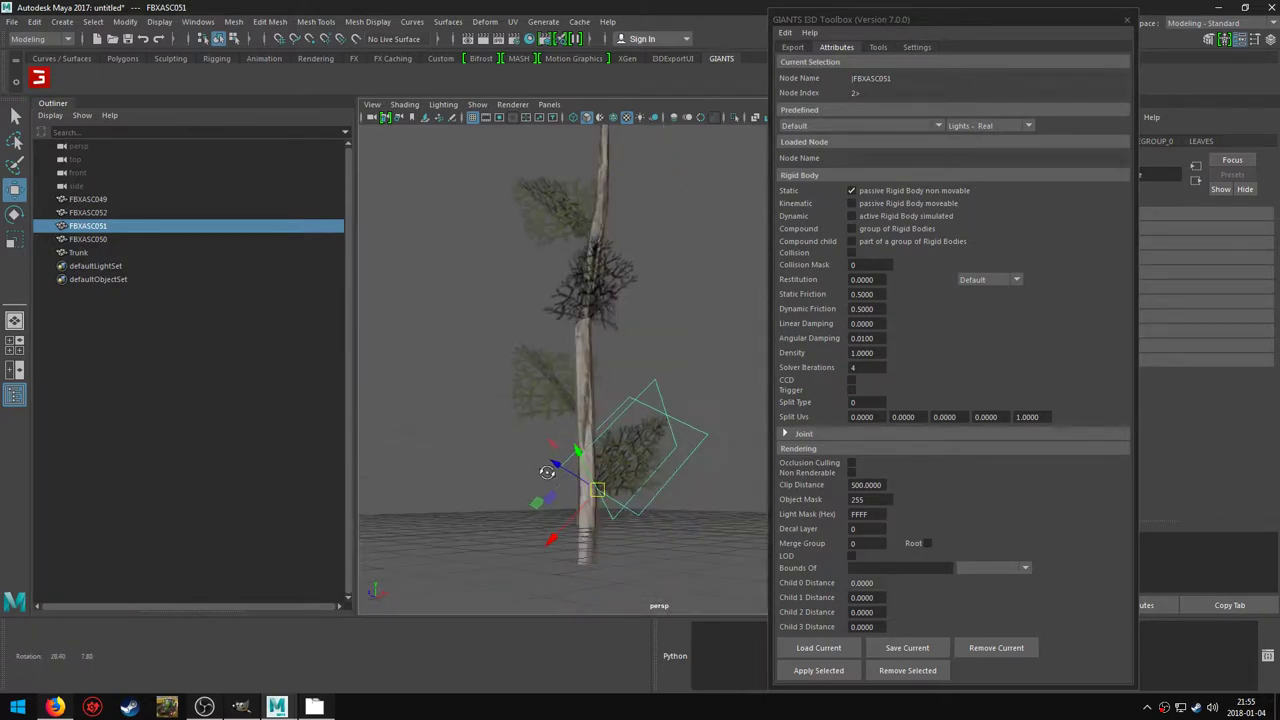
pyautogui.moveTo(70, 203); pyautogui.dragTo(77, 252)
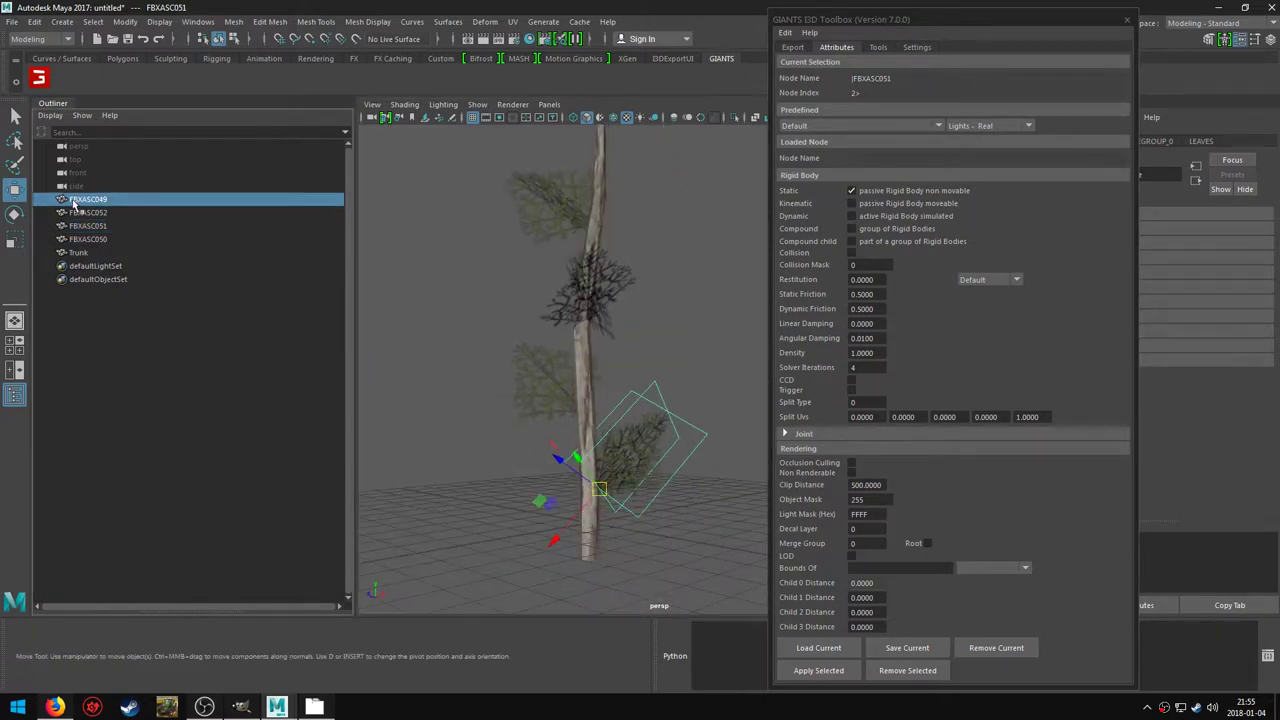
pyautogui.click(879, 47)
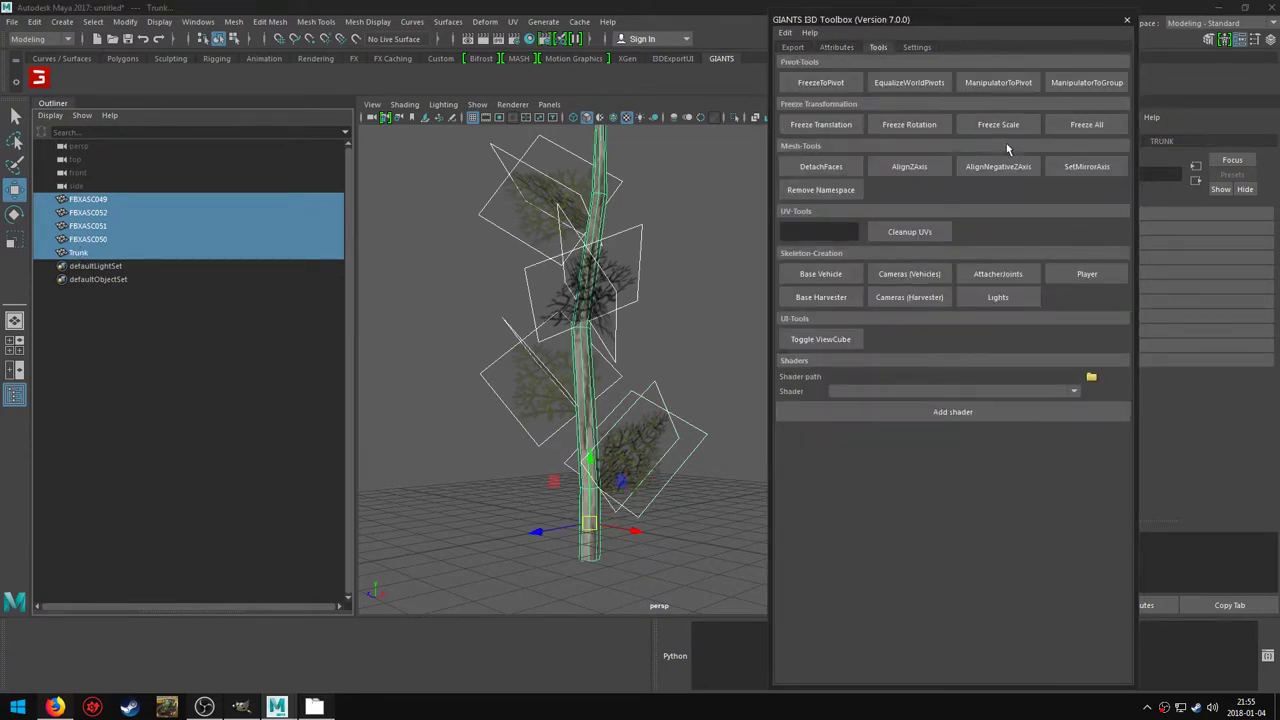
# Parent the four leaf objects under Trunk and expand it in the Outliner.
pyautogui.click(86, 228)
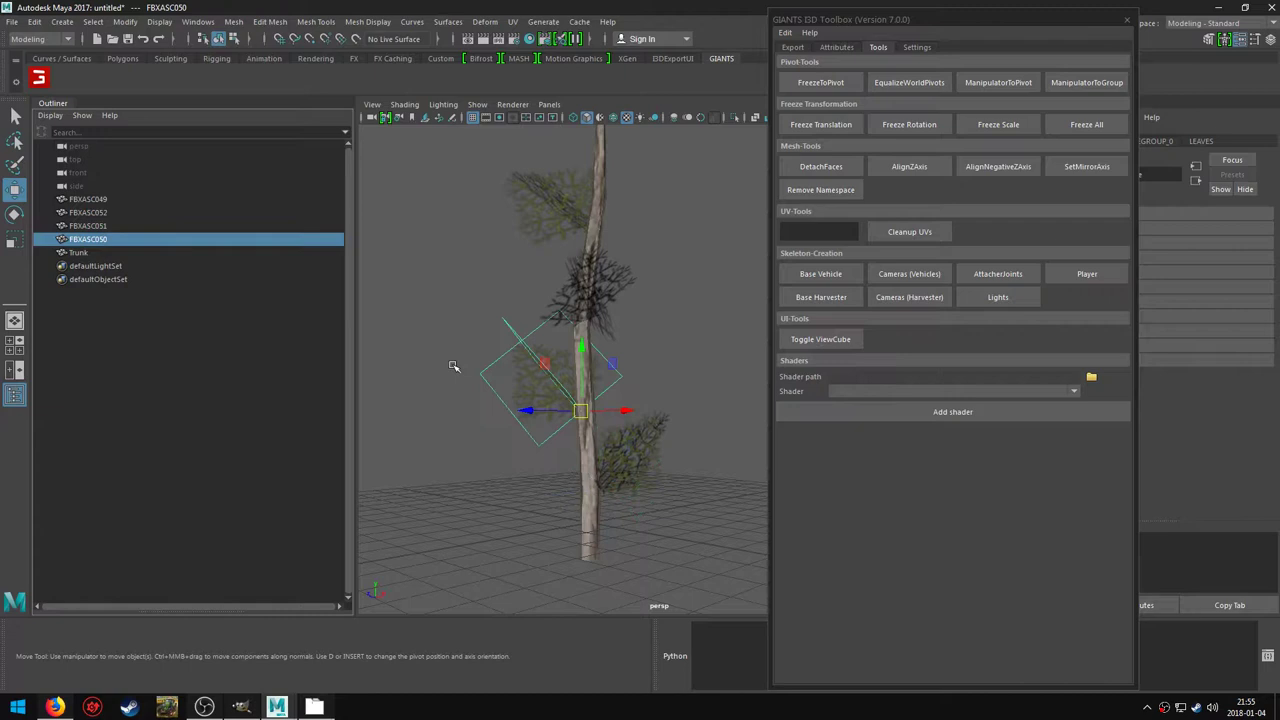
pyautogui.moveTo(84, 199); pyautogui.dragTo(84, 240)
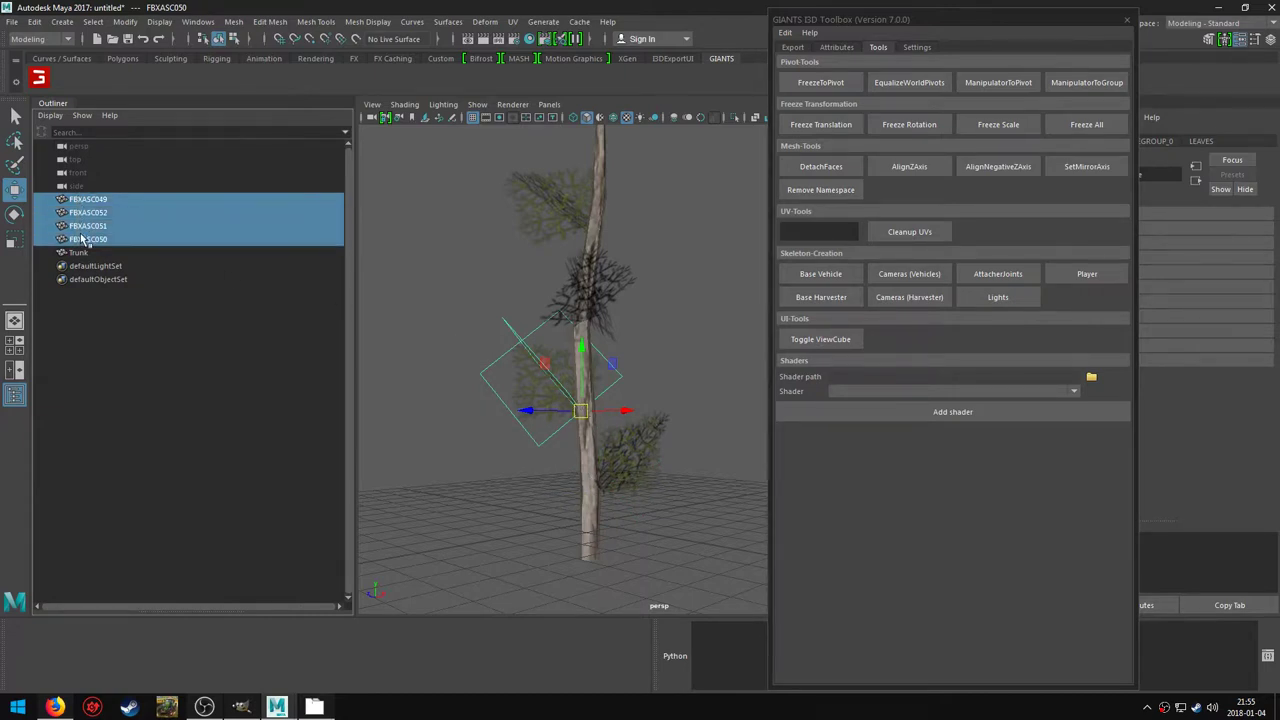
pyautogui.moveTo(84, 240); pyautogui.dragTo(81, 250, button='middle')
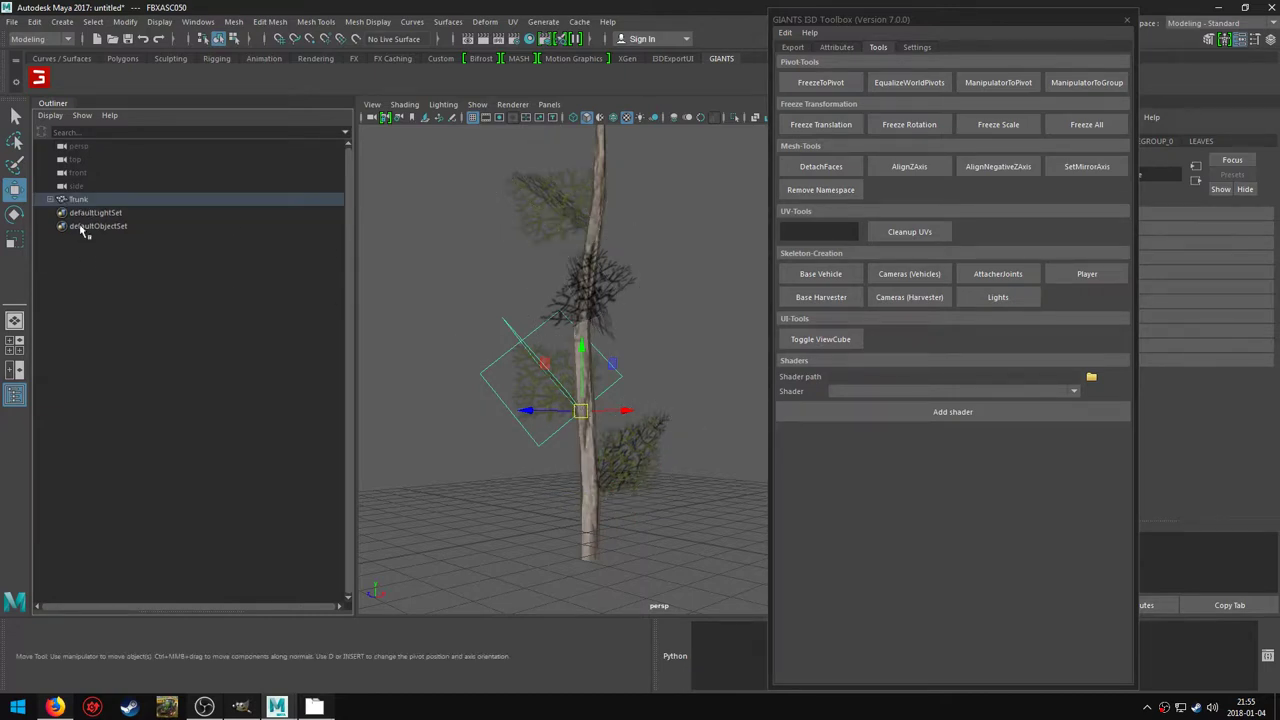
pyautogui.click(50, 199)
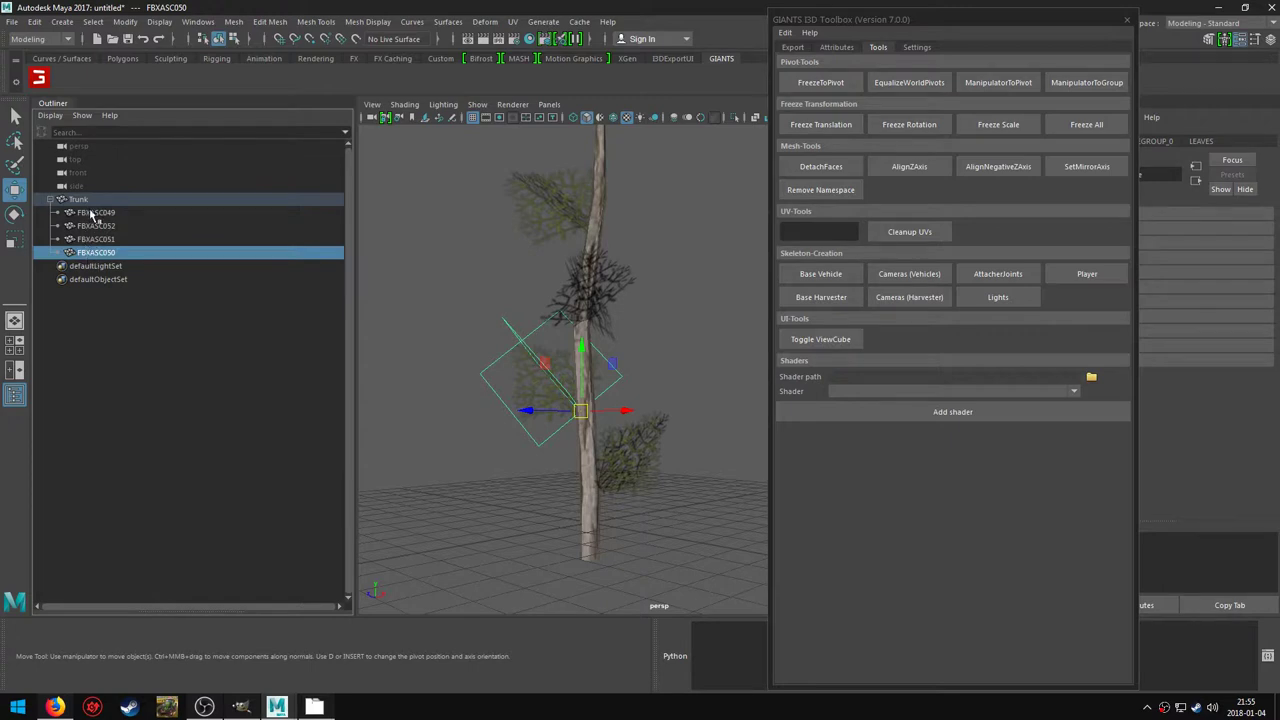
# Export all tree objects to TUTO.i3d, overwriting the existing file.
pyautogui.click(795, 47)
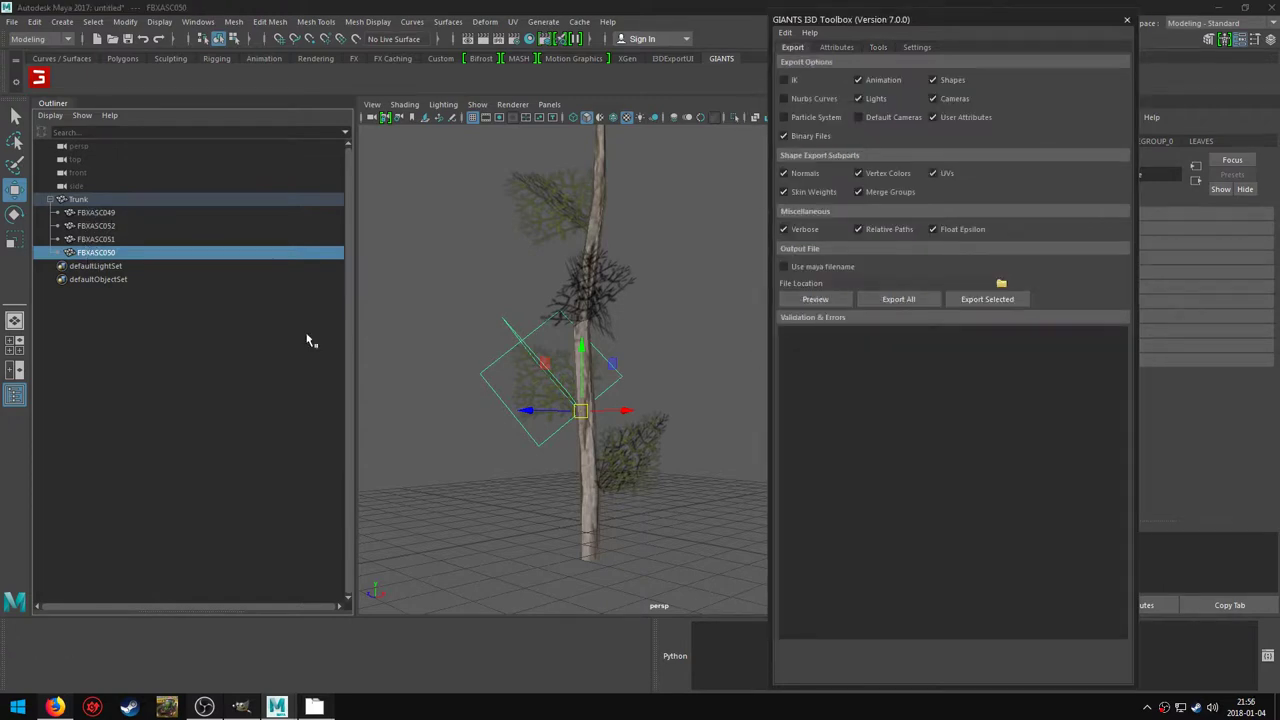
pyautogui.moveTo(78, 200); pyautogui.dragTo(74, 253)
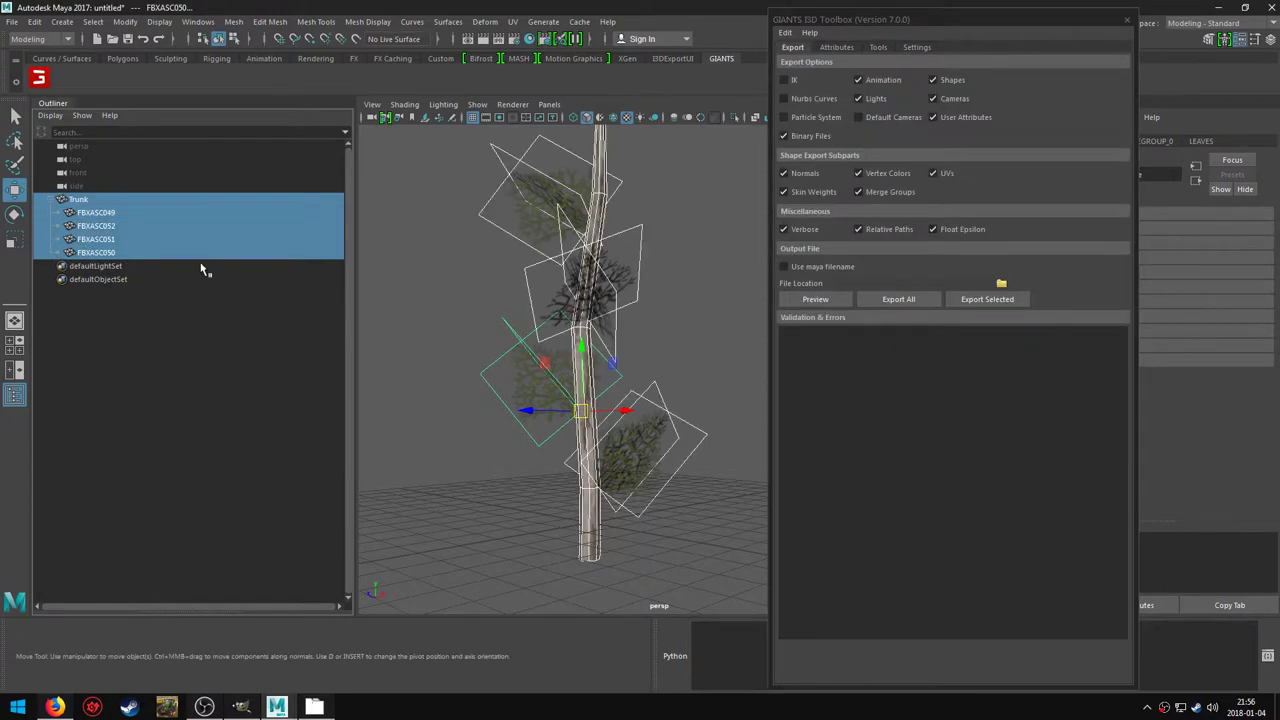
pyautogui.click(1002, 284)
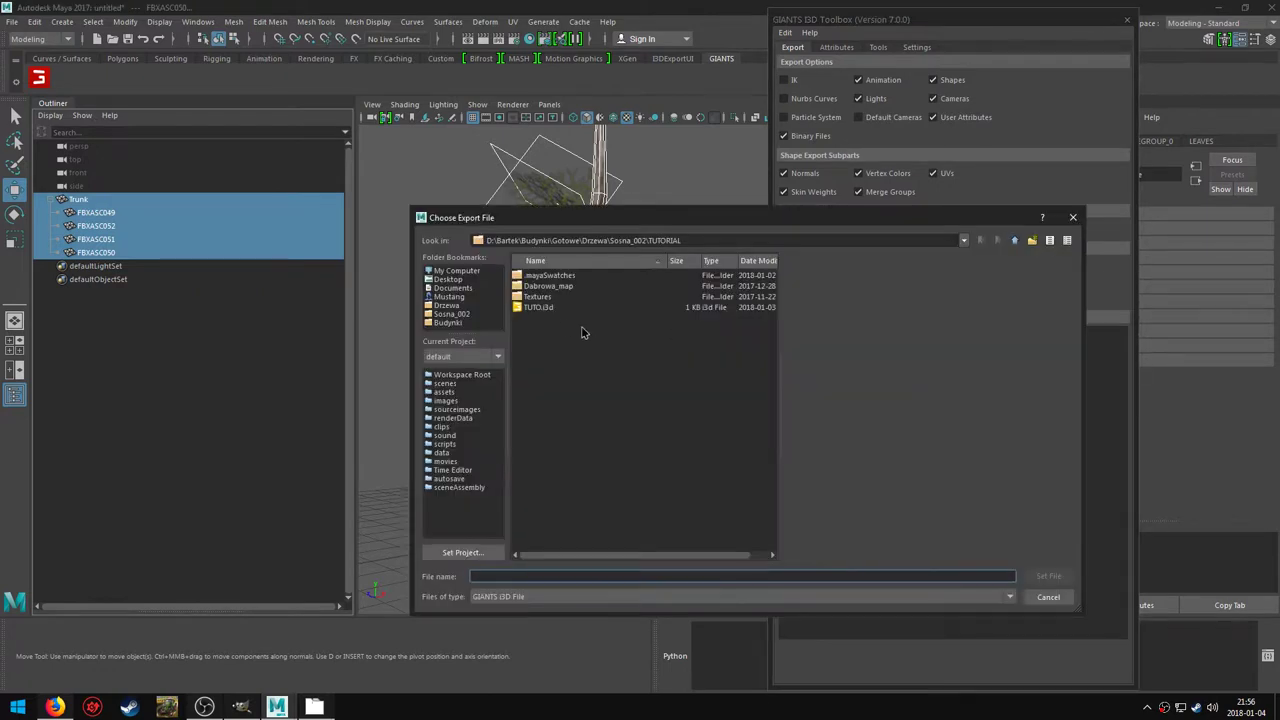
pyautogui.doubleClick(541, 308)
pyautogui.click(730, 437)
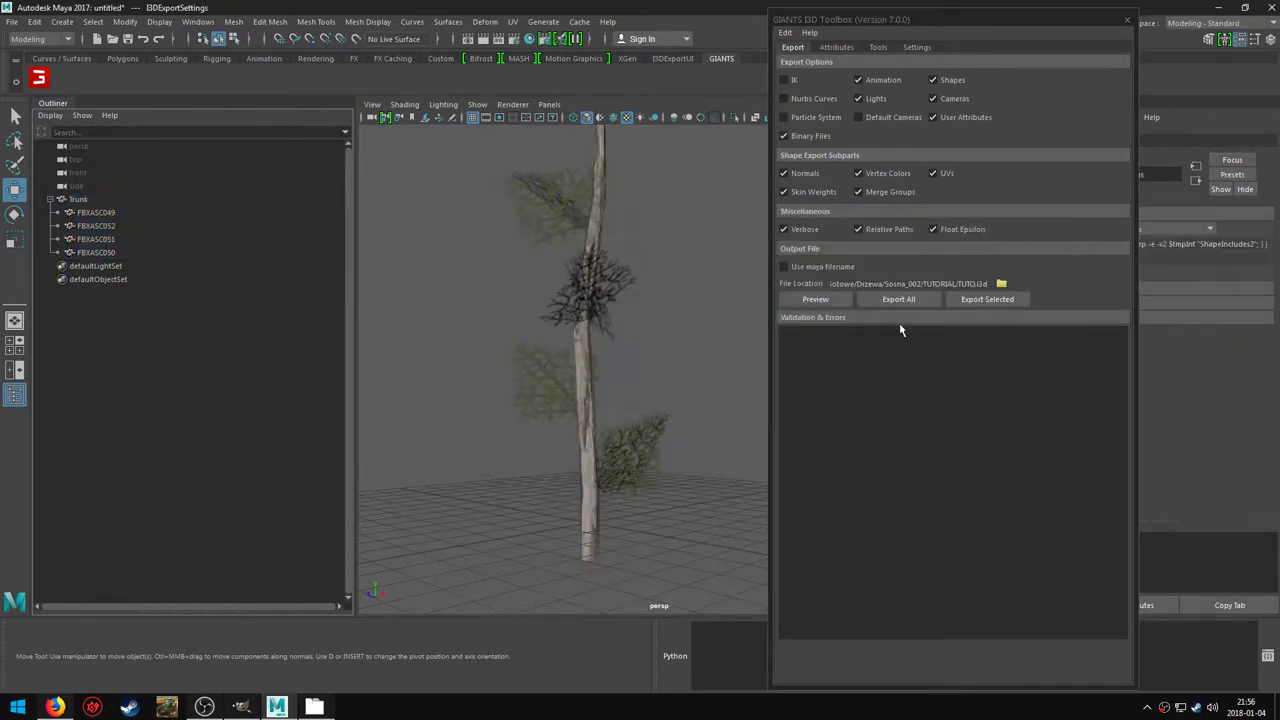
pyautogui.click(884, 304)
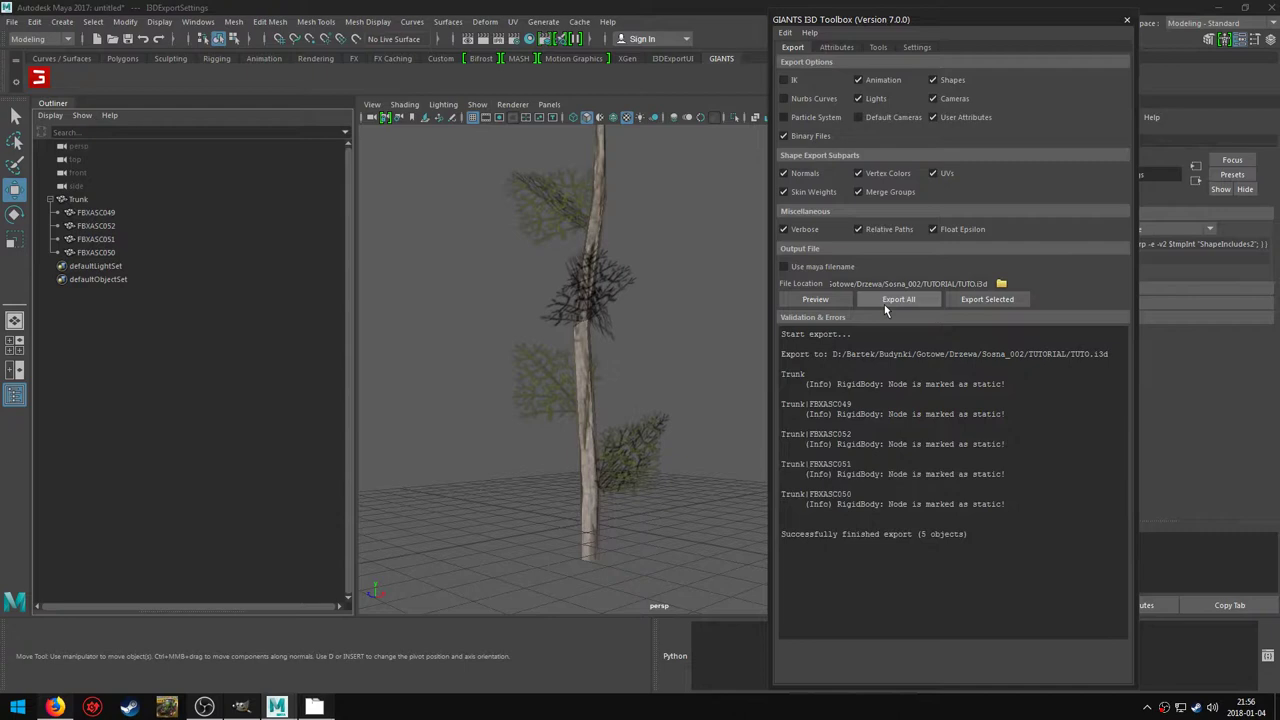
# Review the export log confirming five objects and the static rigid-body notes.
pyautogui.moveTo(801, 384); pyautogui.dragTo(946, 518)
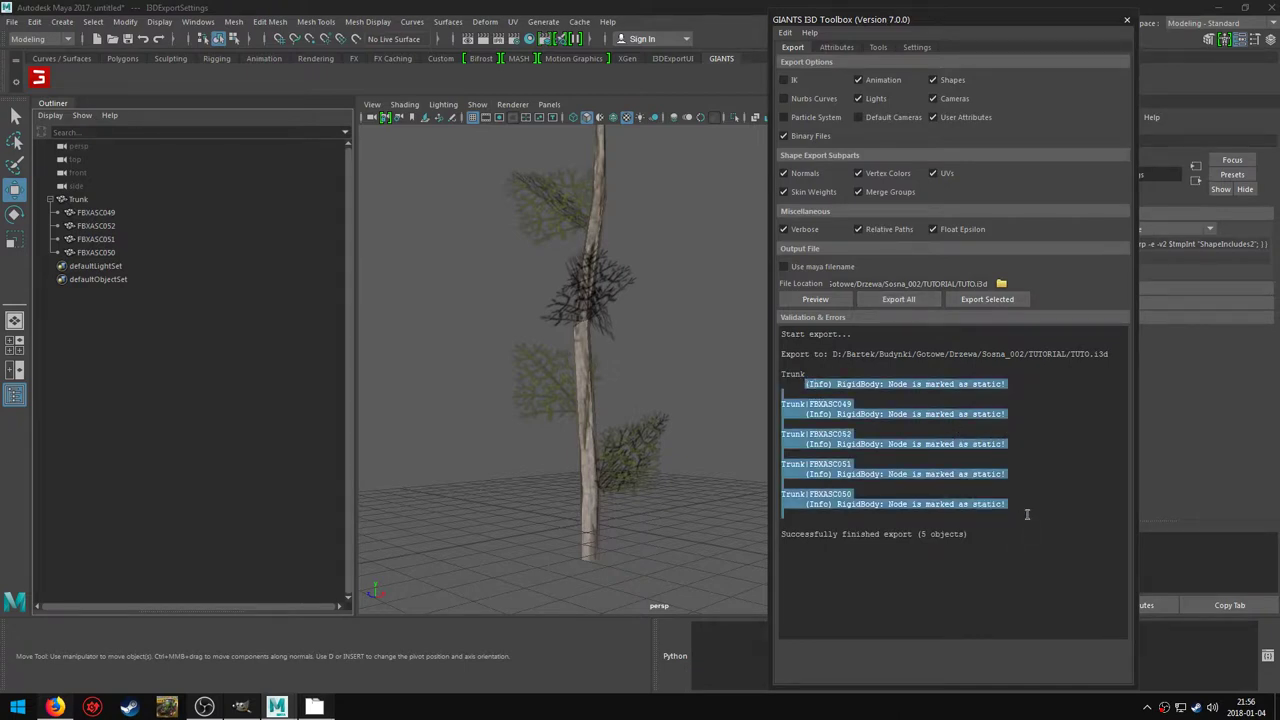
pyautogui.click(878, 482)
pyautogui.moveTo(806, 477); pyautogui.dragTo(1037, 484)
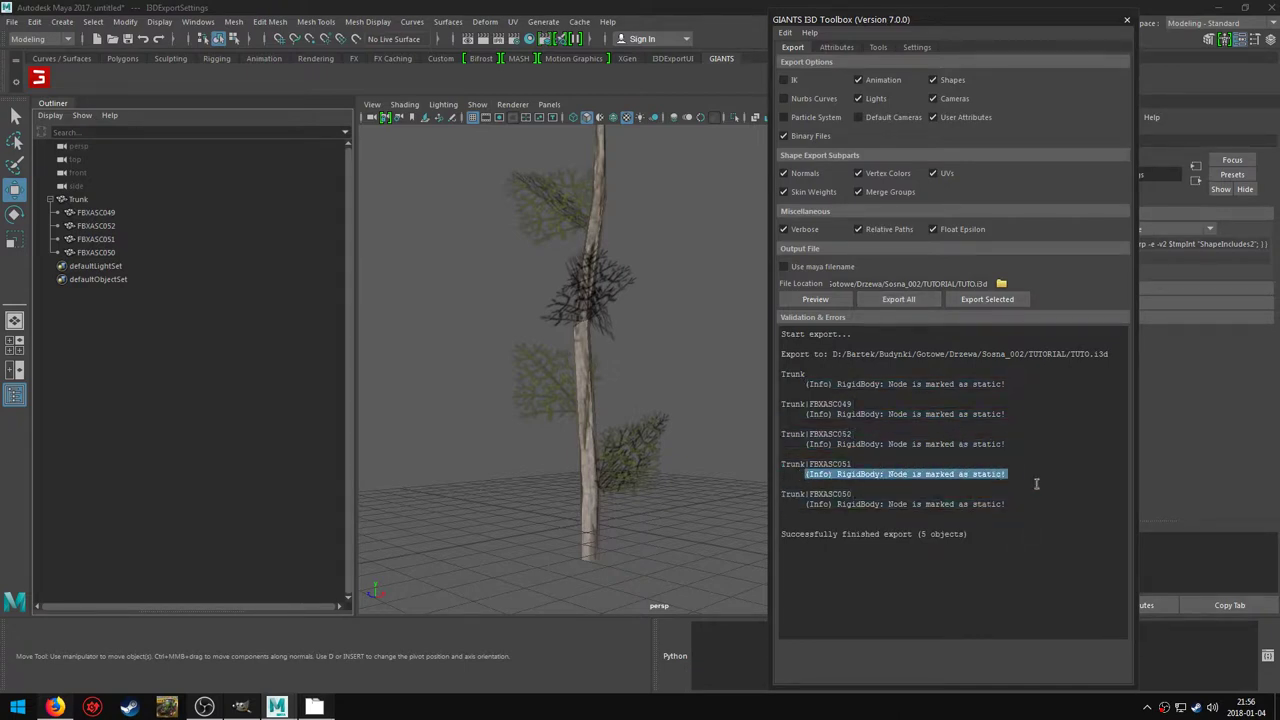
pyautogui.click(1021, 474)
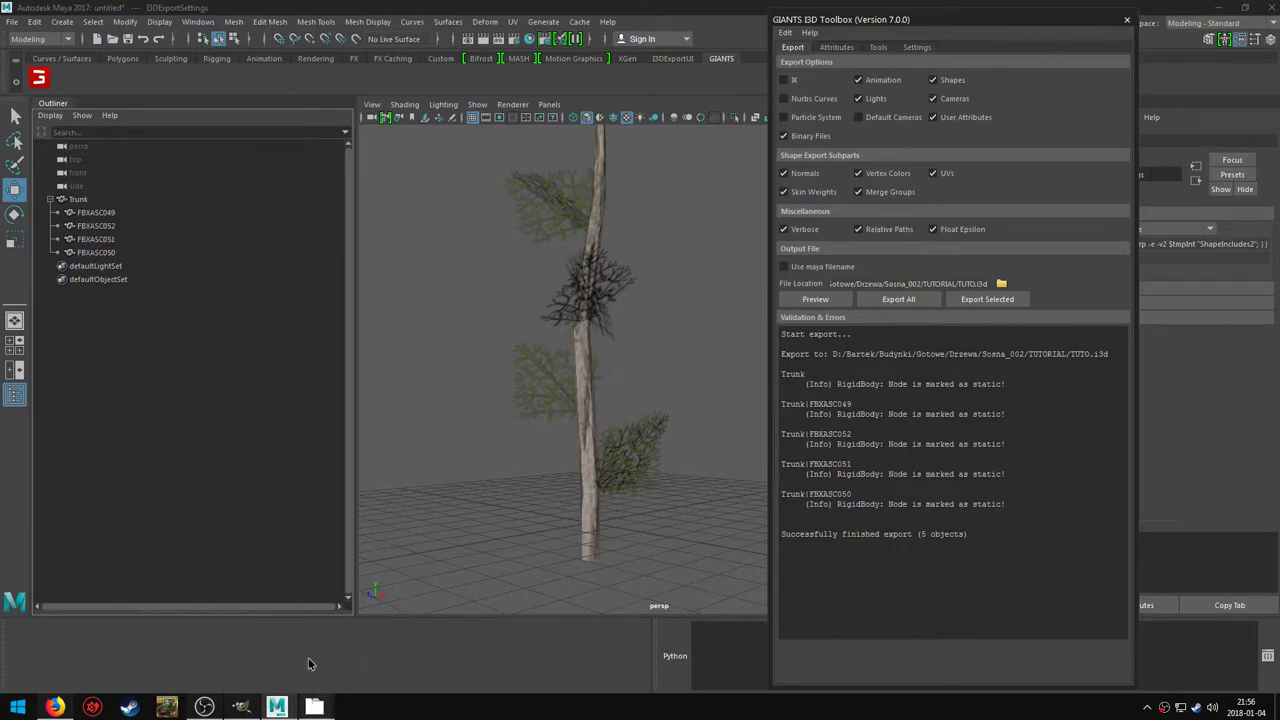
pyautogui.press('super+e')
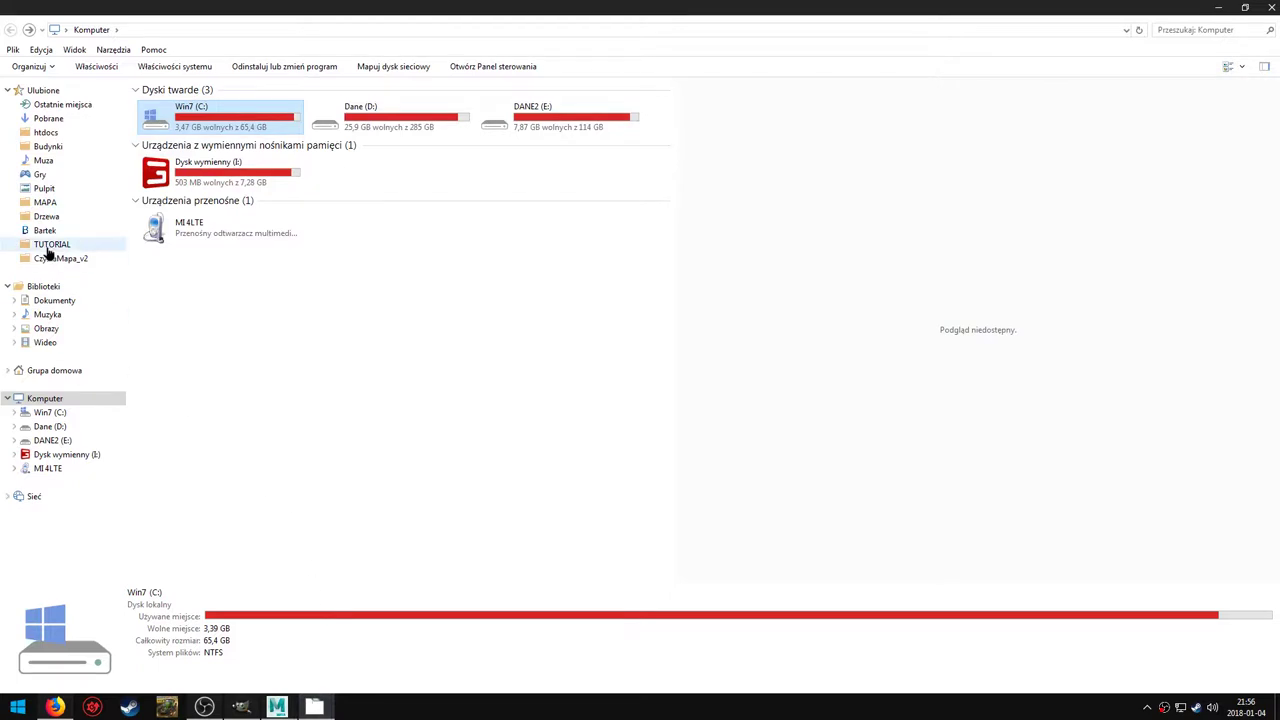
# Copy pine_texture, TUTO and TUTO.i3d.shapes into CzystaMapa_v2\maps\TUTORIAL.
pyautogui.click(50, 244)
pyautogui.click(170, 162)
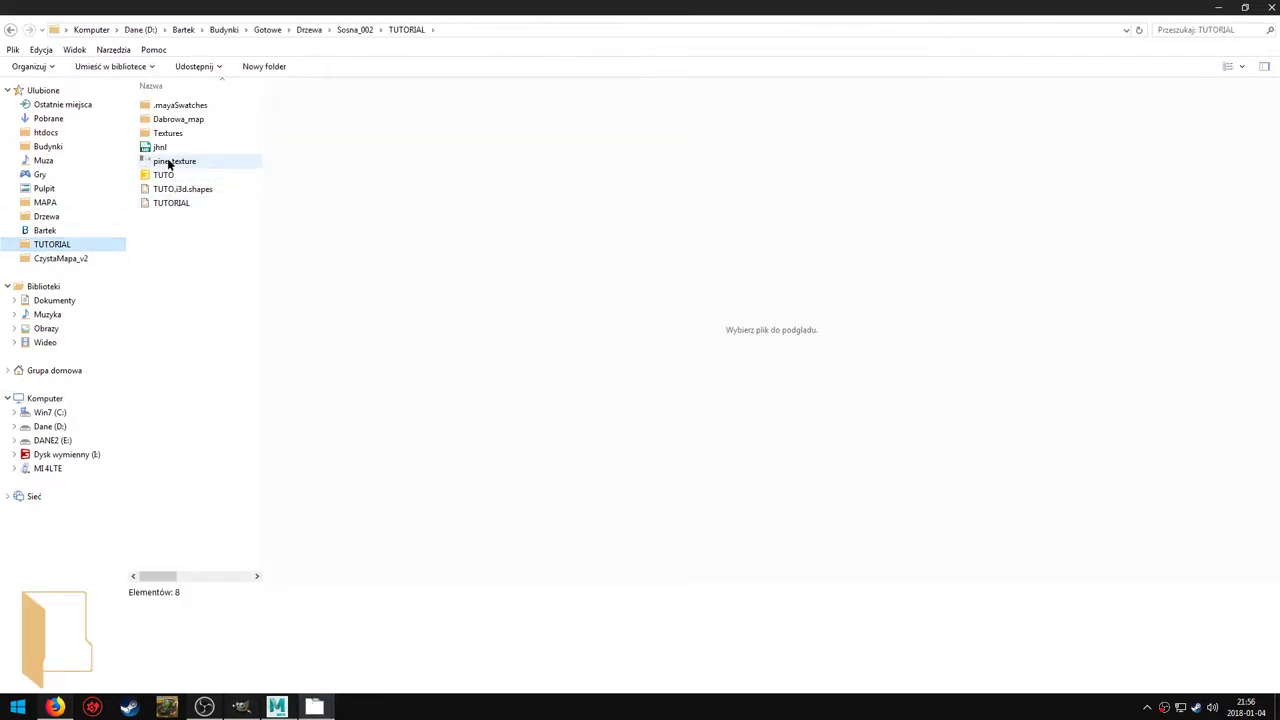
pyautogui.keyDown('ctrl'); pyautogui.click(167, 189); pyautogui.keyUp('ctrl')
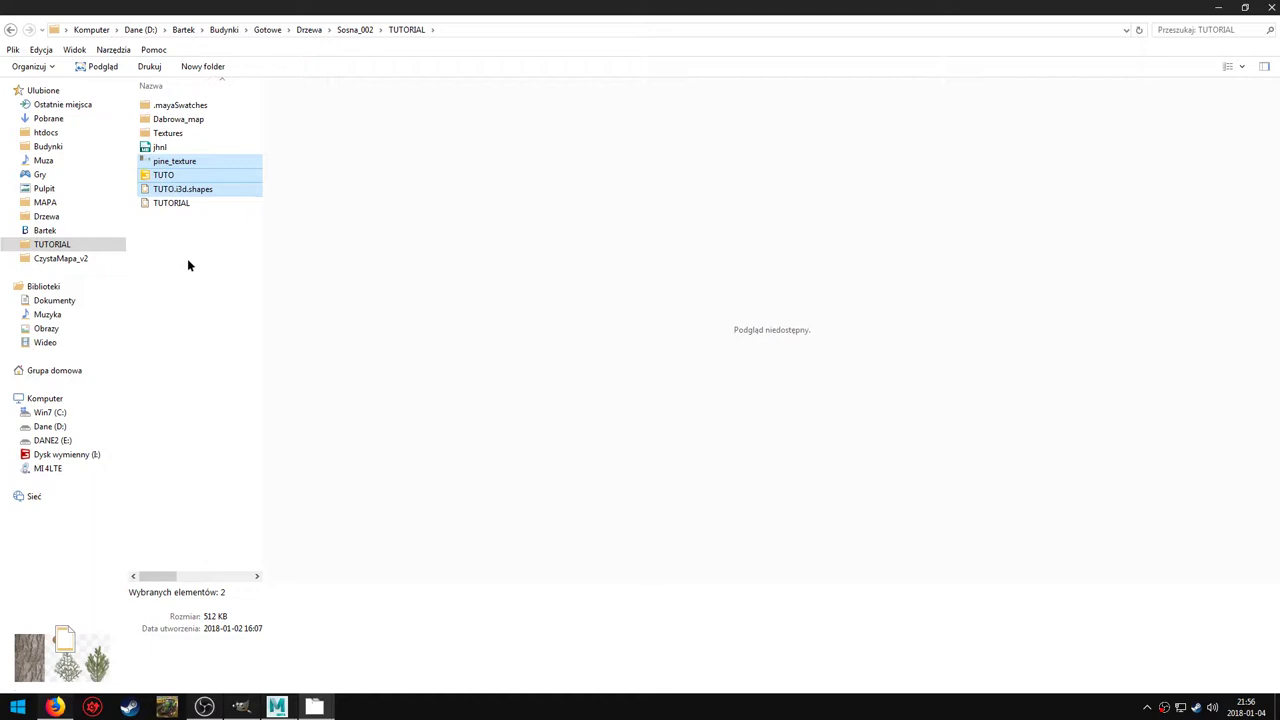
pyautogui.click(315, 681)
pyautogui.click(50, 260)
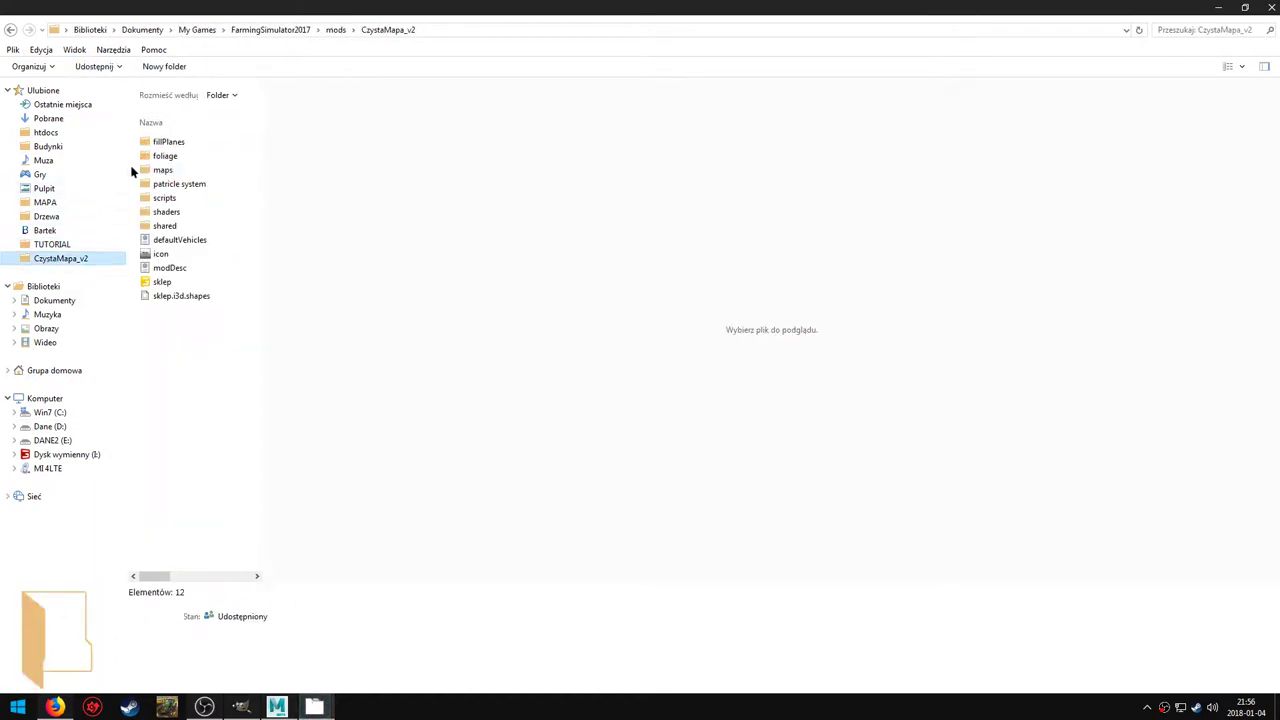
pyautogui.doubleClick(163, 171)
pyautogui.doubleClick(166, 251)
pyautogui.hotkey('ctrl', 'a')
# Open TUTO.i3d in GIANTS Editor, confirming the version prompt.
pyautogui.click(172, 157)
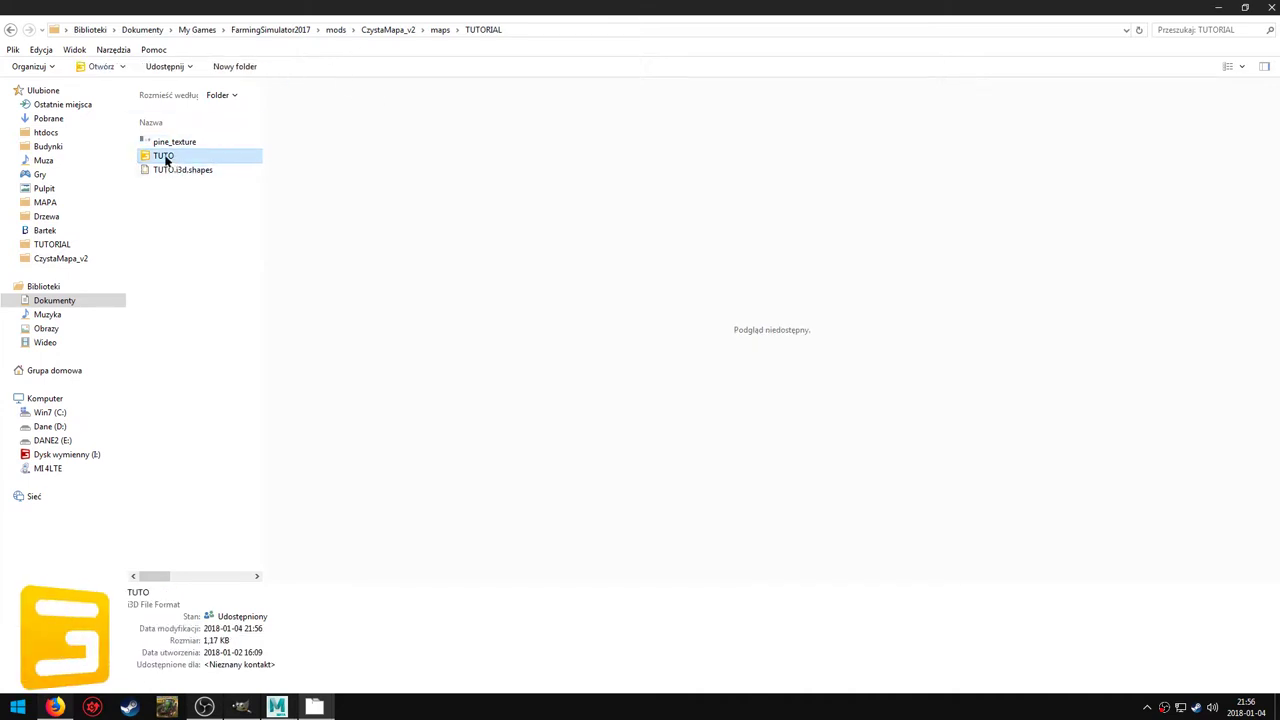
pyautogui.doubleClick(166, 160)
pyautogui.click(630, 432)
# Compare Trunk's TRUNK material with TrunkAttachments' LEAVES material, then show Trunk's Custom Shader settings.
pyautogui.click(16, 344)
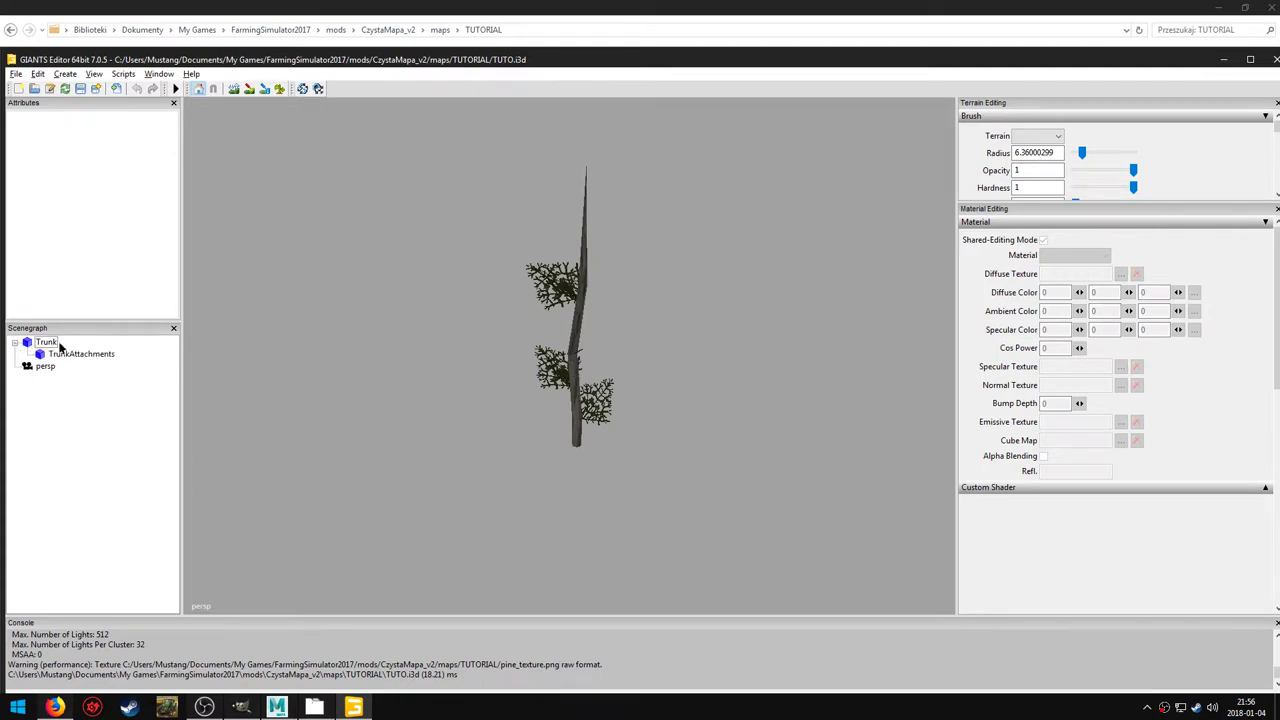
pyautogui.click(60, 346)
pyautogui.click(70, 354)
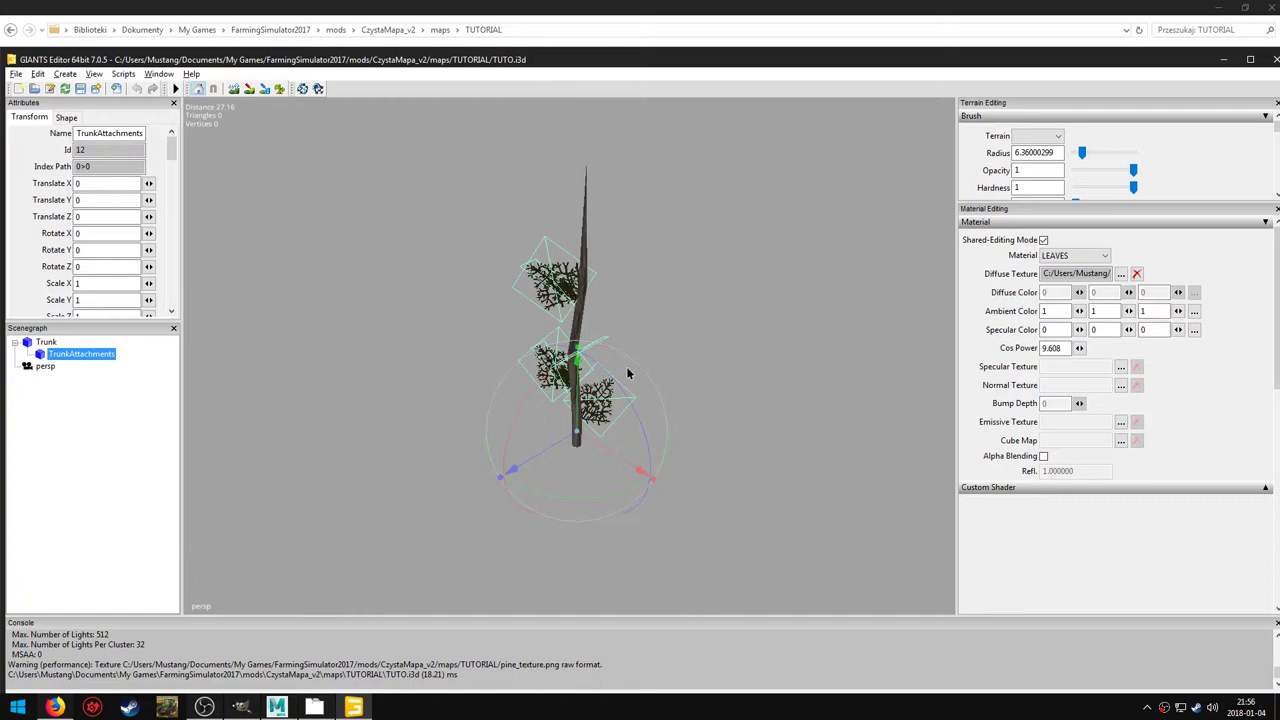
pyautogui.click(43, 344)
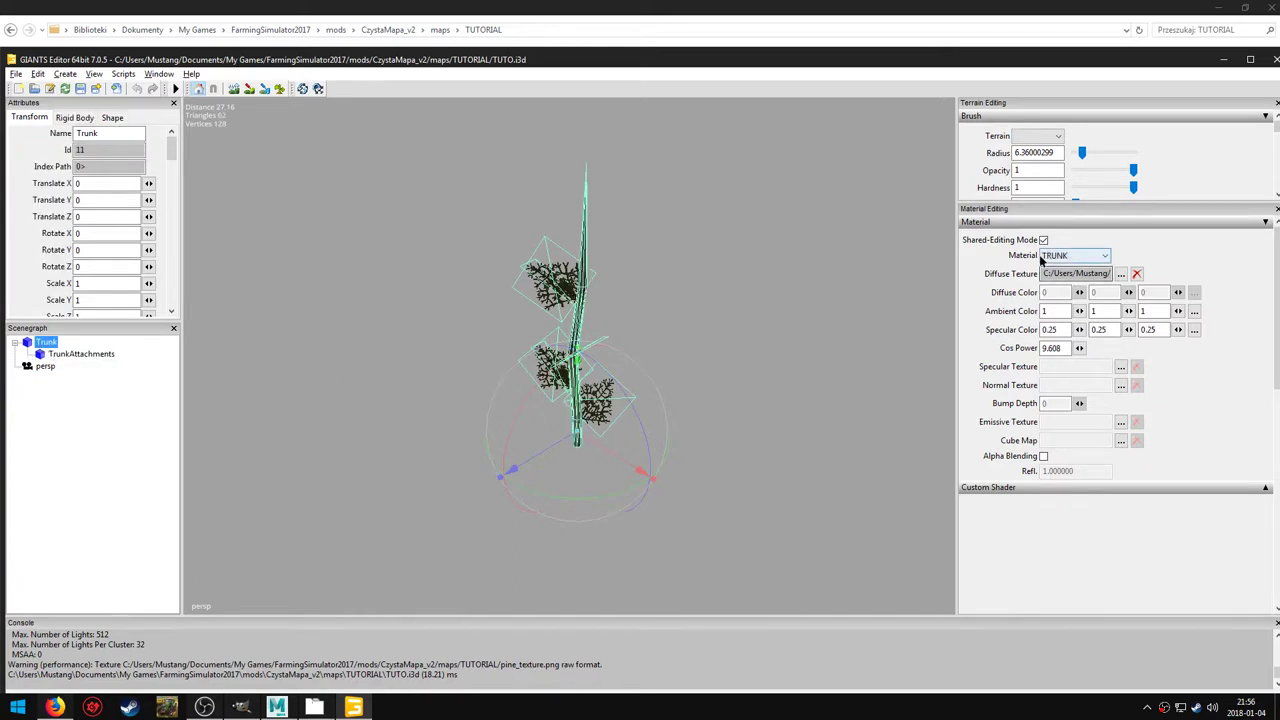
pyautogui.click(84, 355)
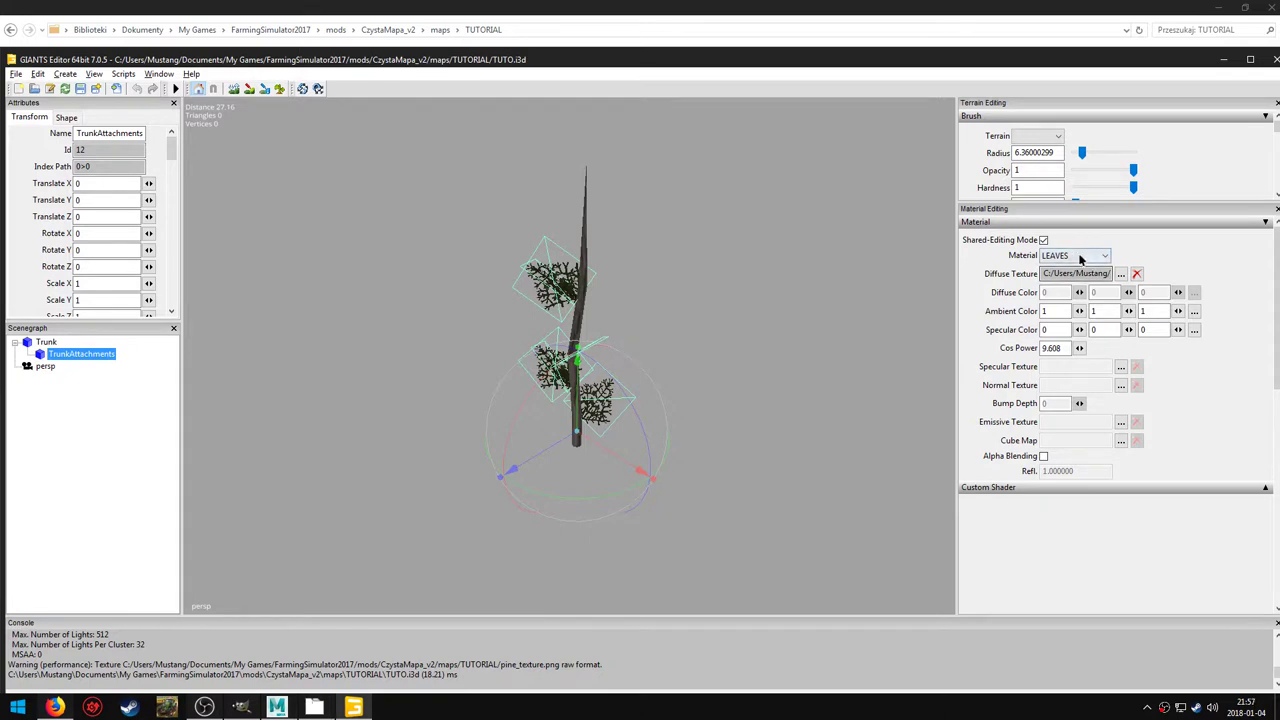
pyautogui.click(1075, 255)
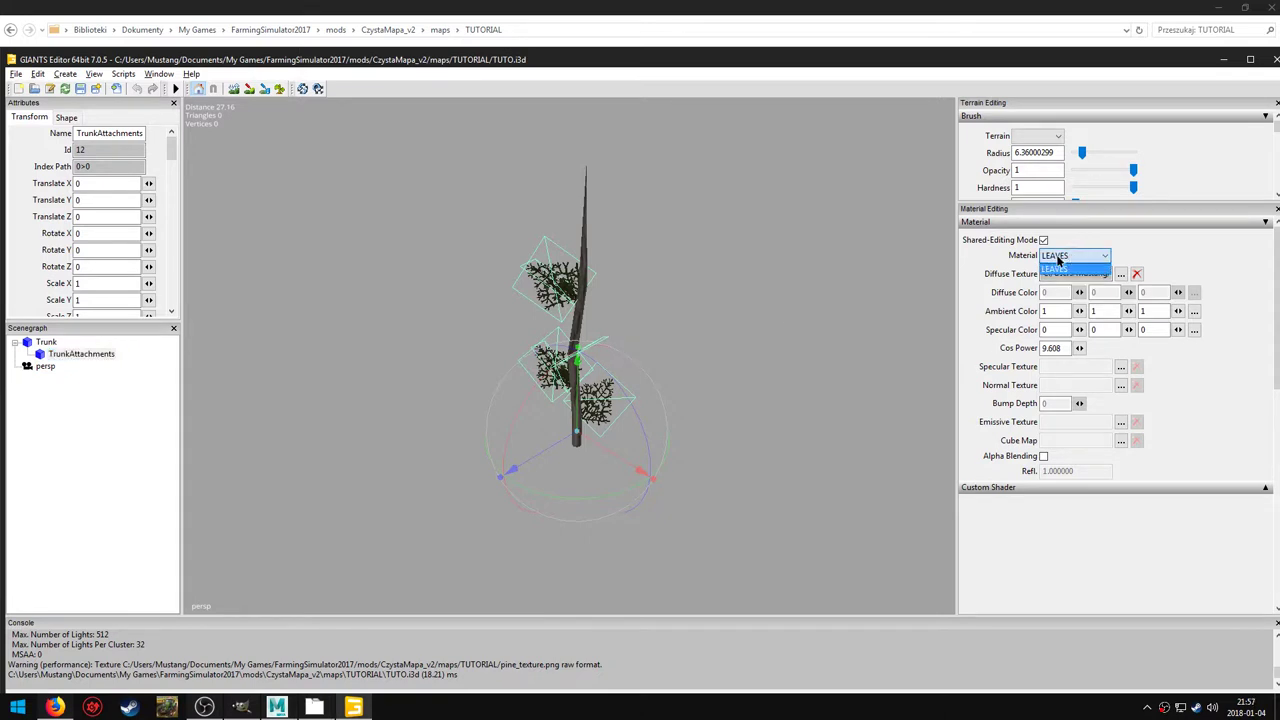
pyautogui.click(44, 342)
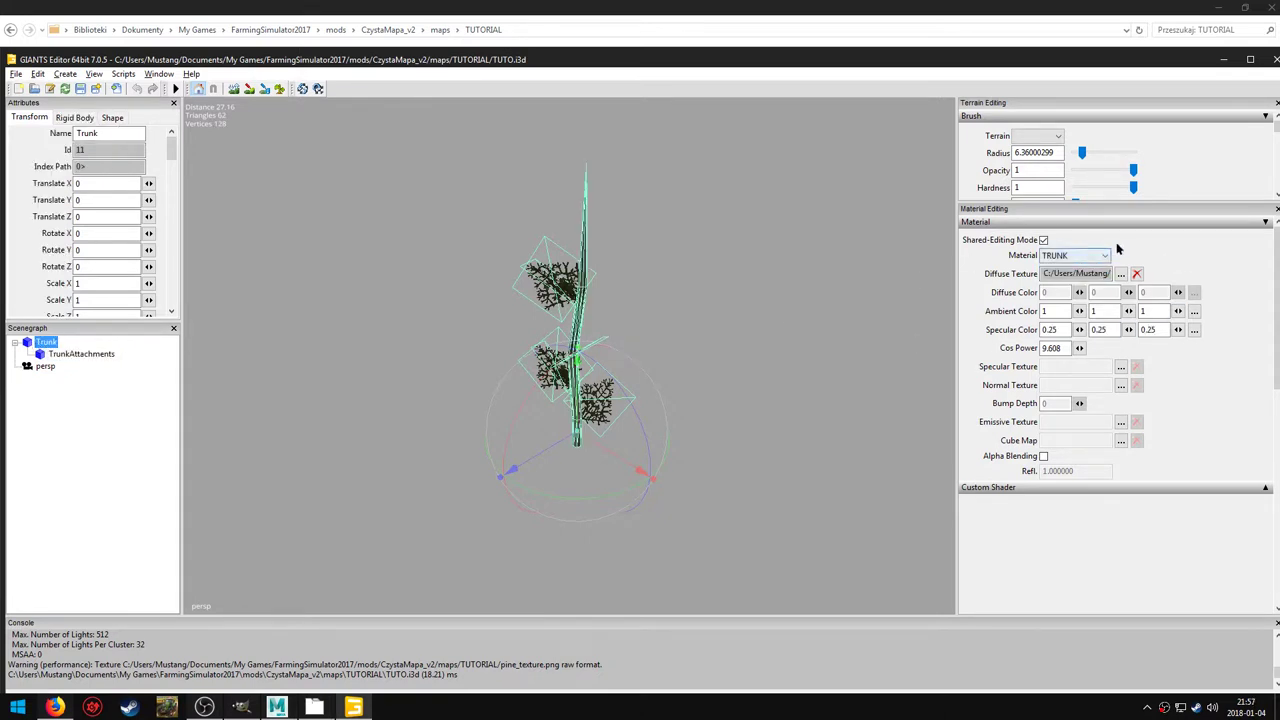
pyautogui.click(1265, 489)
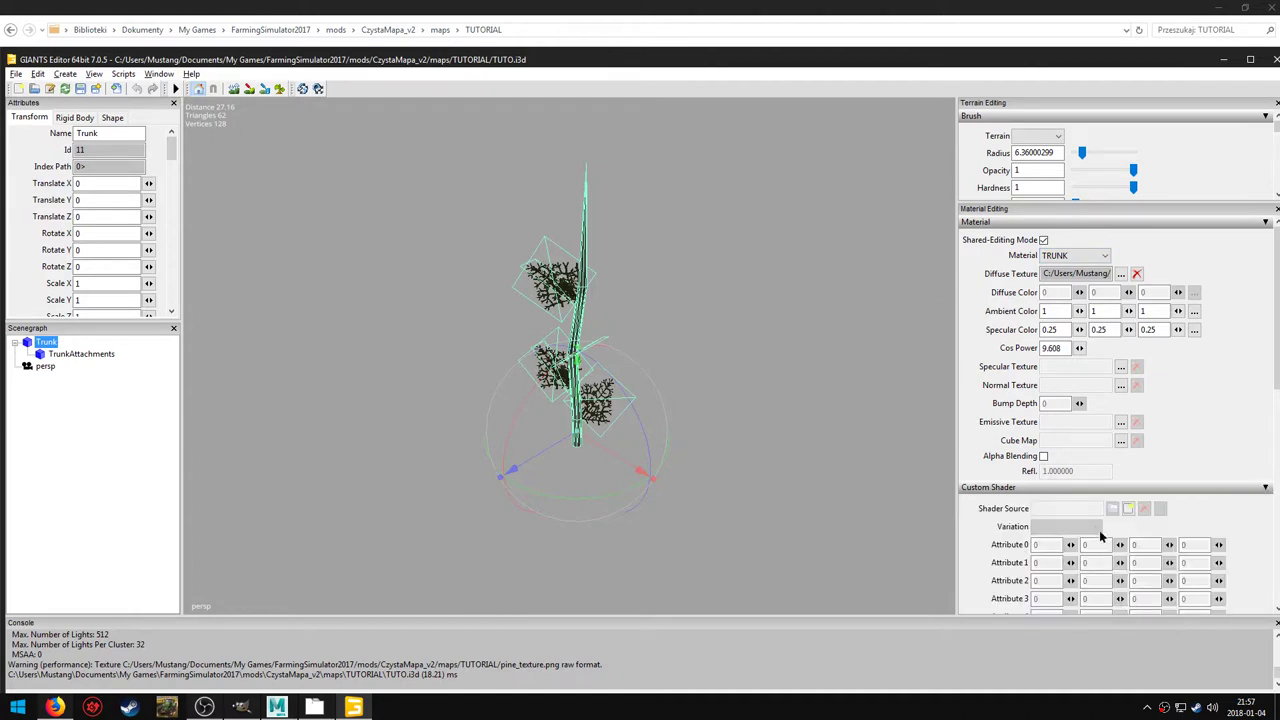
# Assign shaders\treeTrunkShader.xml to the trunk material and set its windScale to 1,12,5,125.
pyautogui.click(1128, 508)
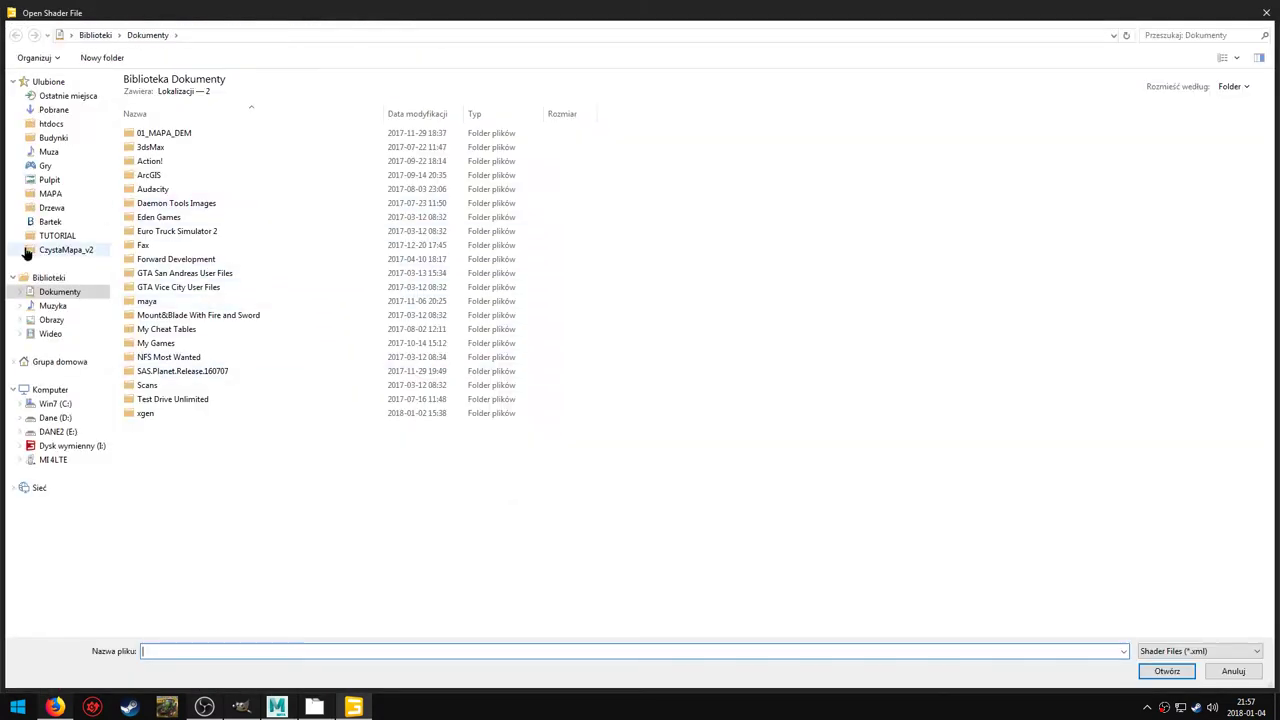
pyautogui.click(45, 250)
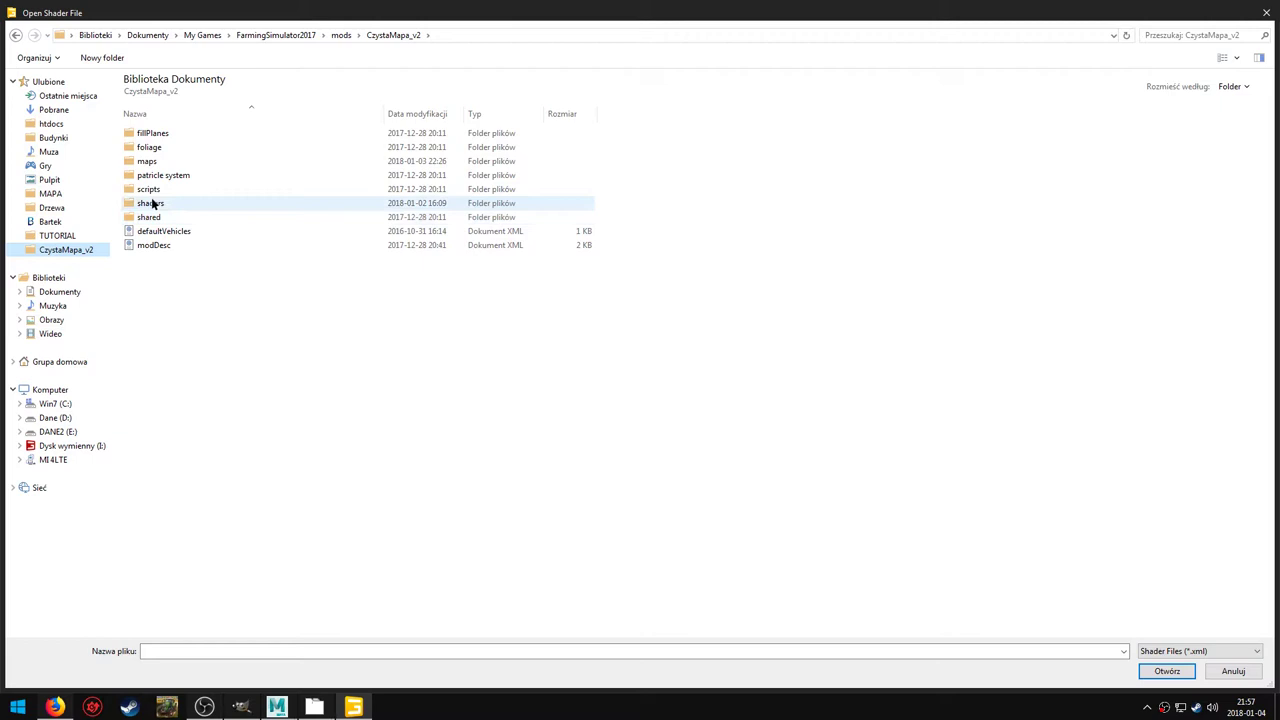
pyautogui.doubleClick(162, 204)
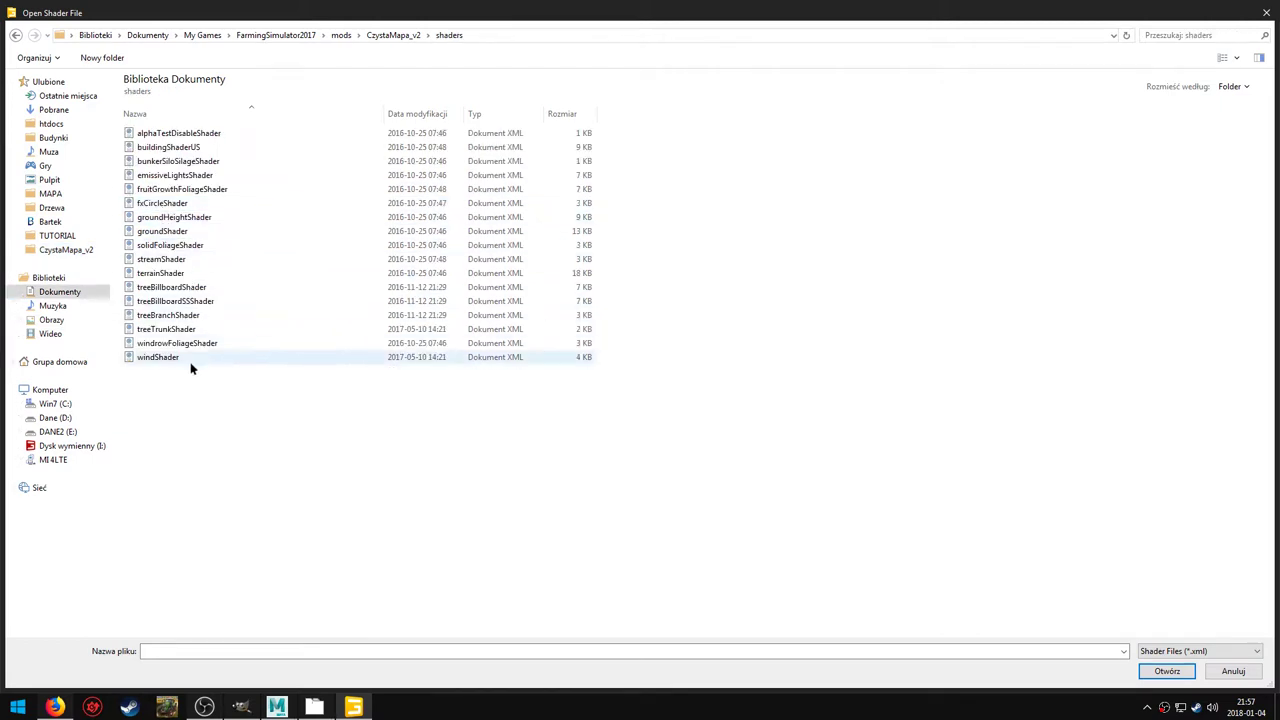
pyautogui.doubleClick(150, 329)
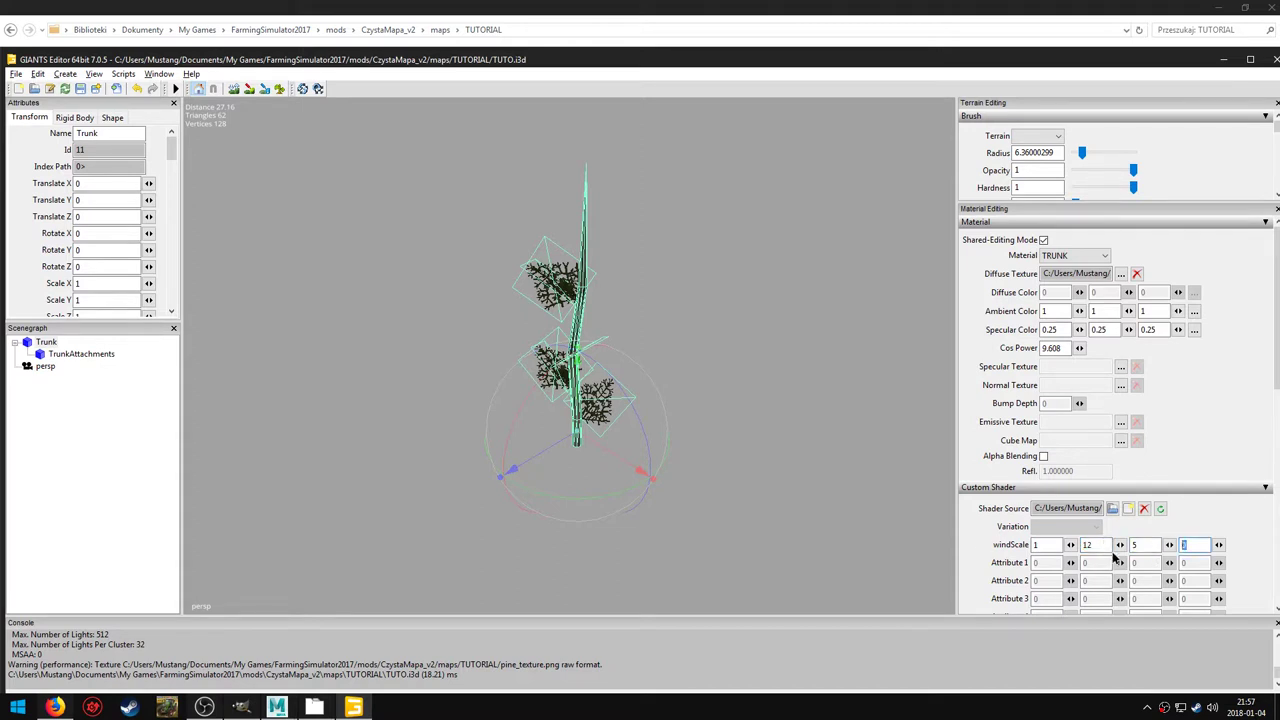
pyautogui.write('125')
# Assign treeBranchShader.xml to TrunkAttachments, set windScale to 1,5,12,122, and save the scene.
pyautogui.click(100, 355)
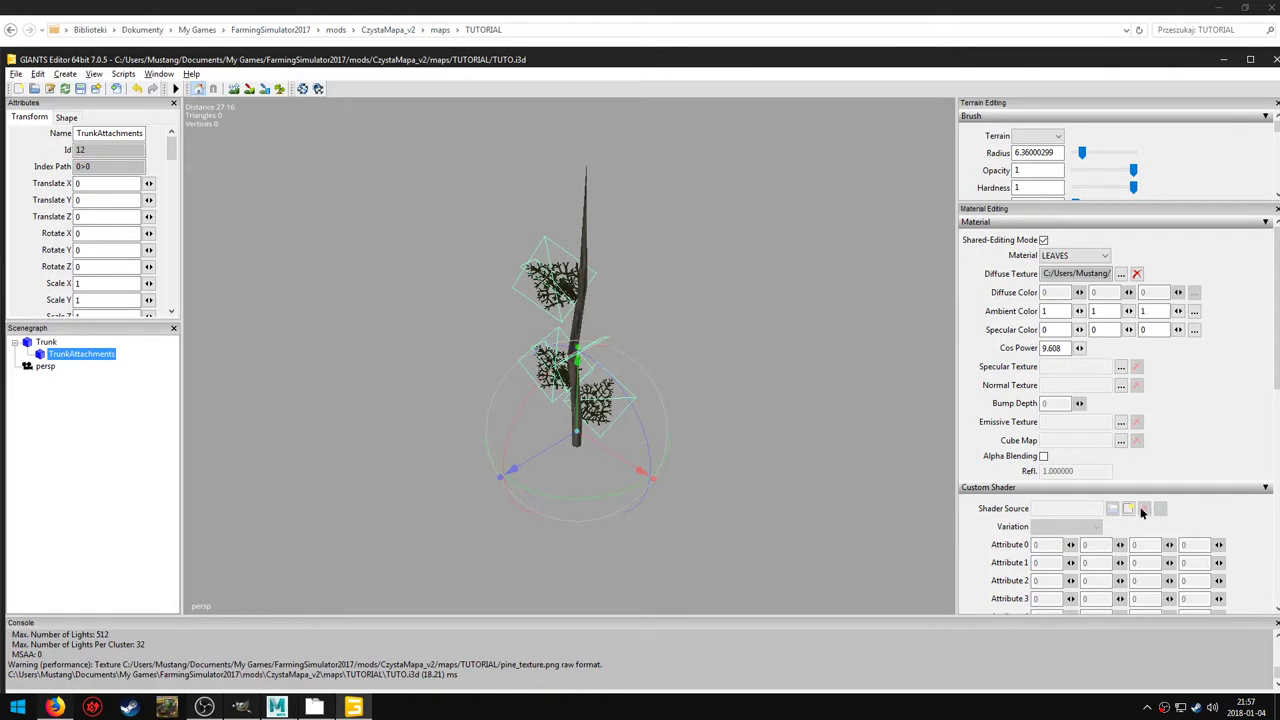
pyautogui.click(1129, 509)
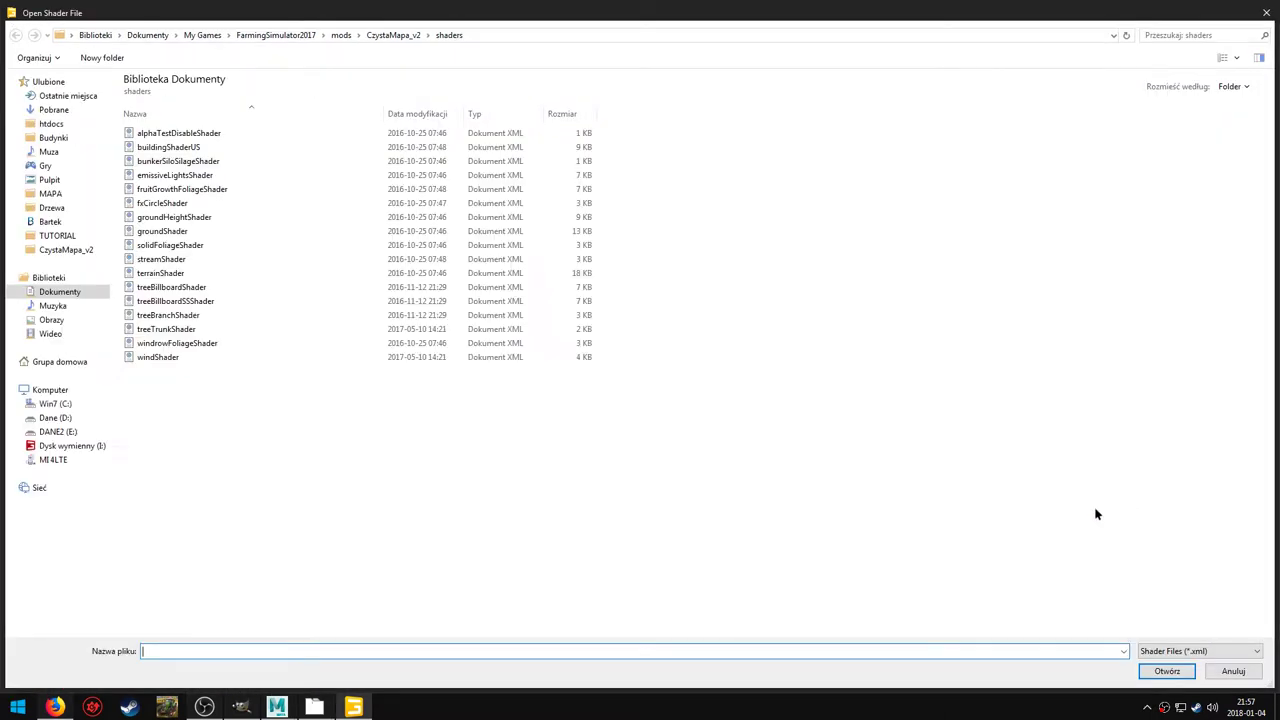
pyautogui.doubleClick(160, 315)
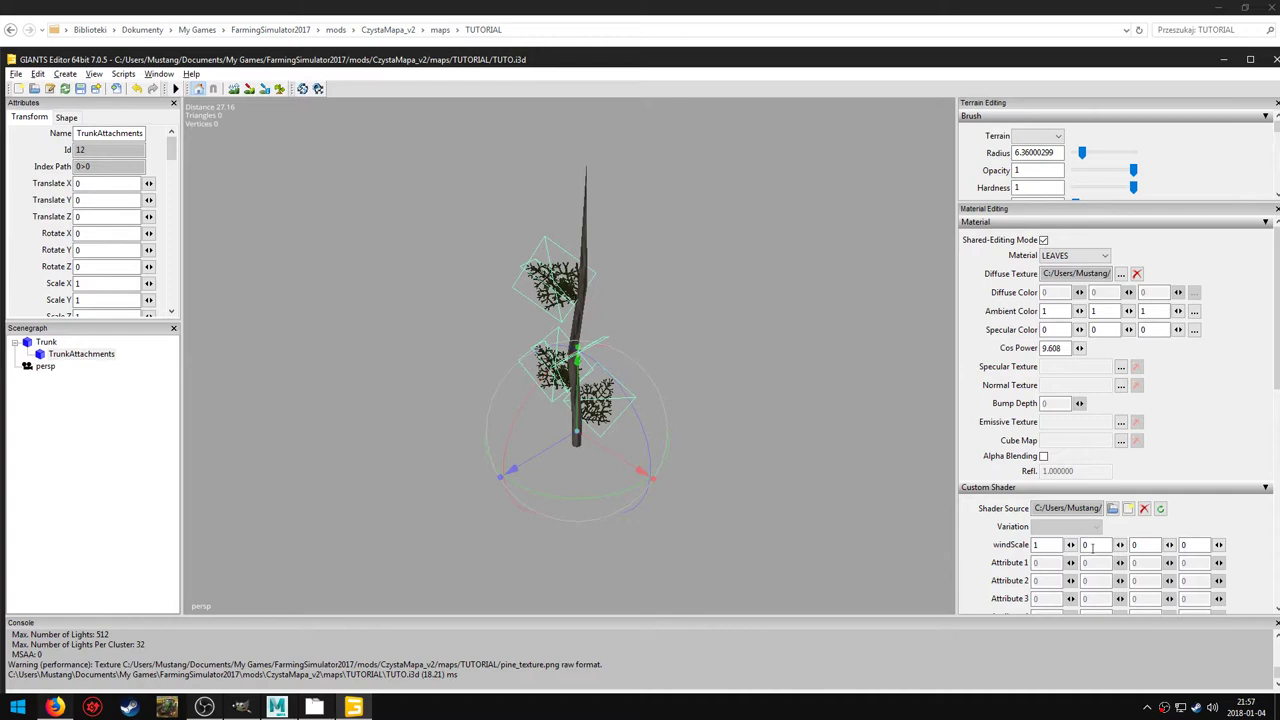
pyautogui.doubleClick(1185, 545)
pyautogui.write('122')
pyautogui.hotkey('ctrl', 's')
# Close GIANTS Editor and move Explorer up to the CzystaMapa_v2 maps folder.
pyautogui.click(1271, 60)
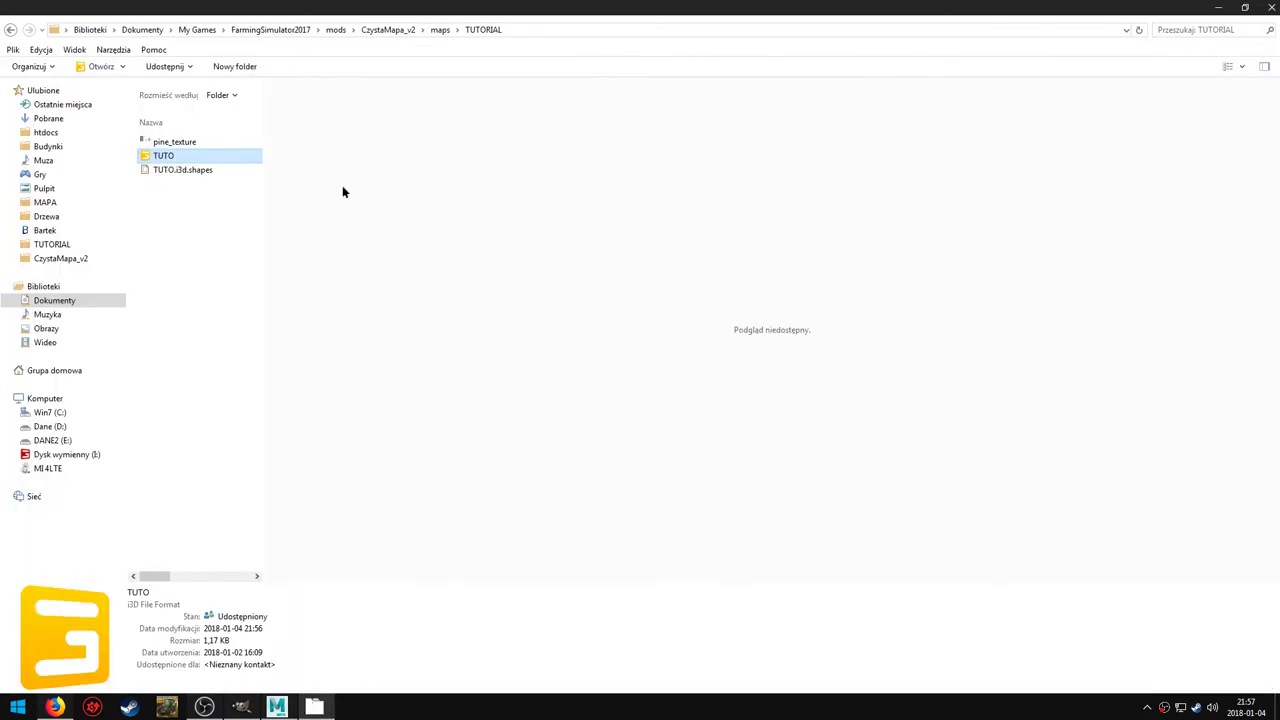
pyautogui.click(440, 30)
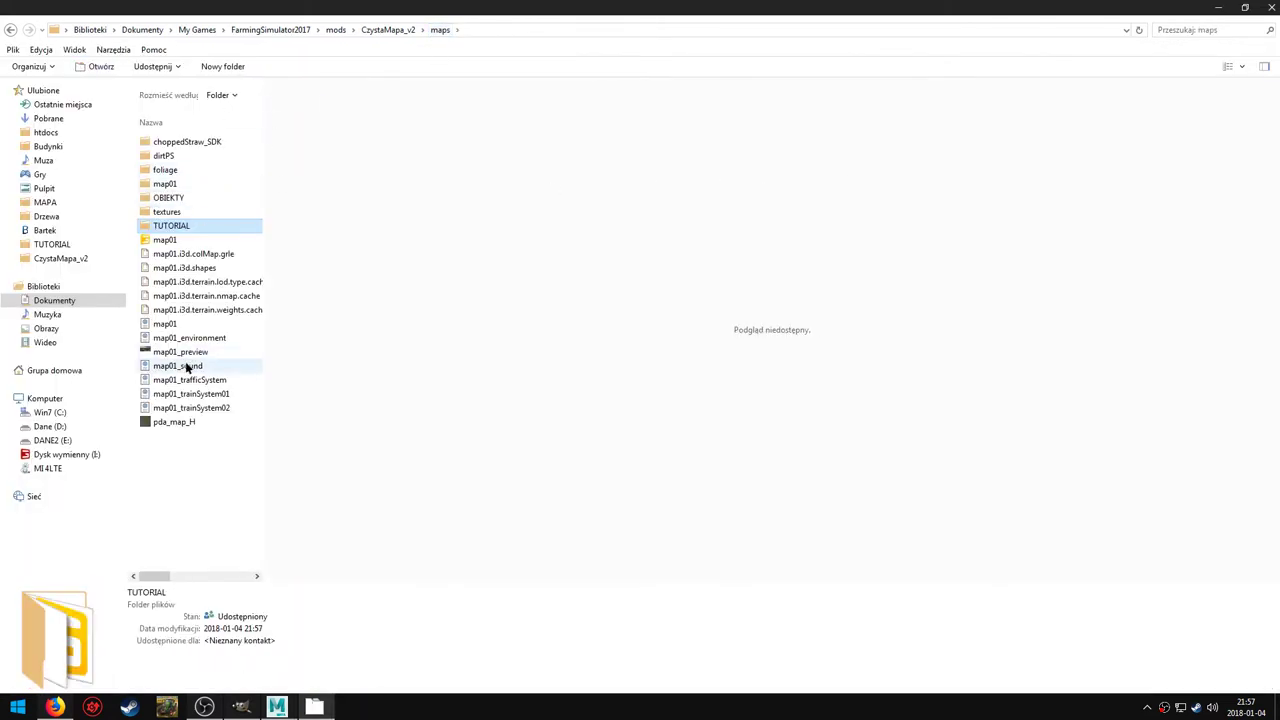